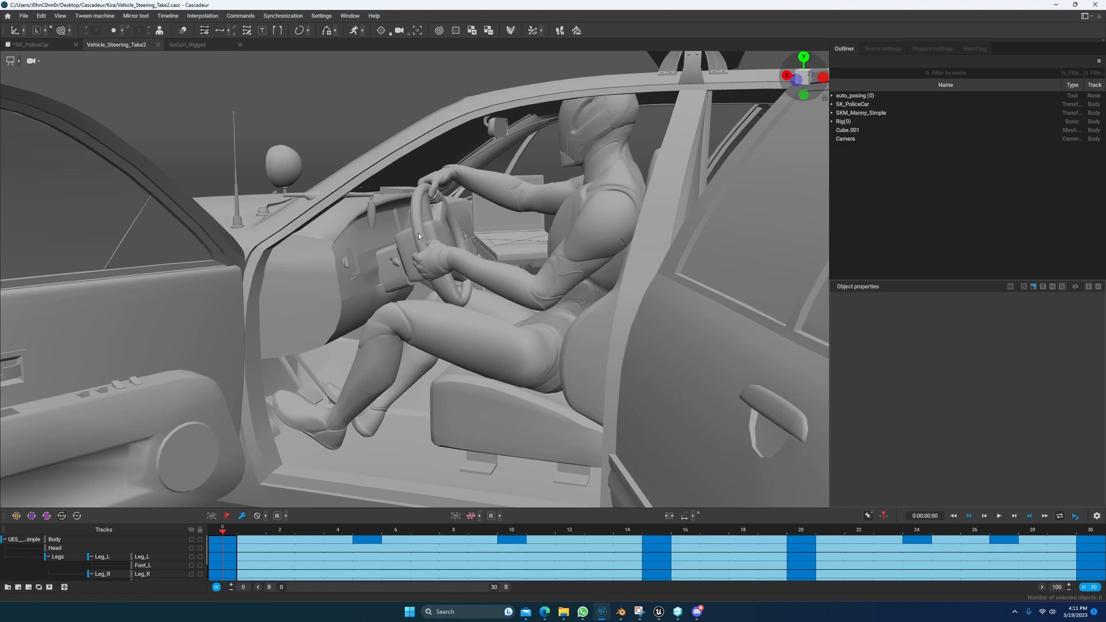
- Look briefly at the GoCart_Rigged scene and return to the Vehicle_Steering_Take2 scene
mouse_move(433, 230)
right_mouse_down()
mouse_move(368, 237)
mouse_move(418, 233)
right_mouse_up()
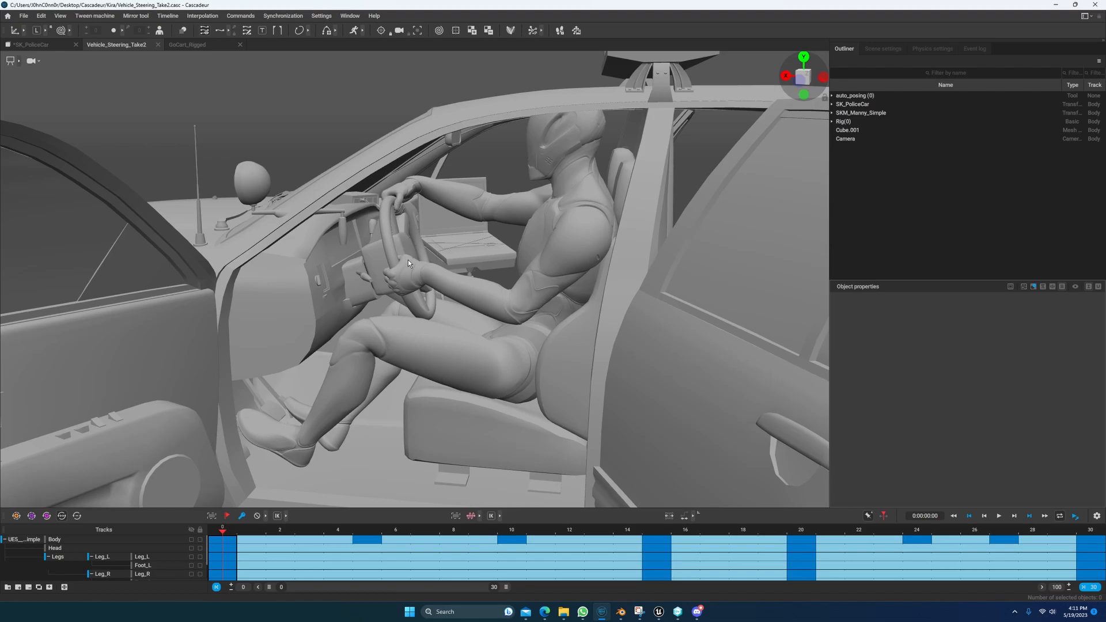
mouse_move(437, 237)
right_mouse_down()
mouse_move(428, 208)
mouse_move(443, 240)
right_mouse_up()
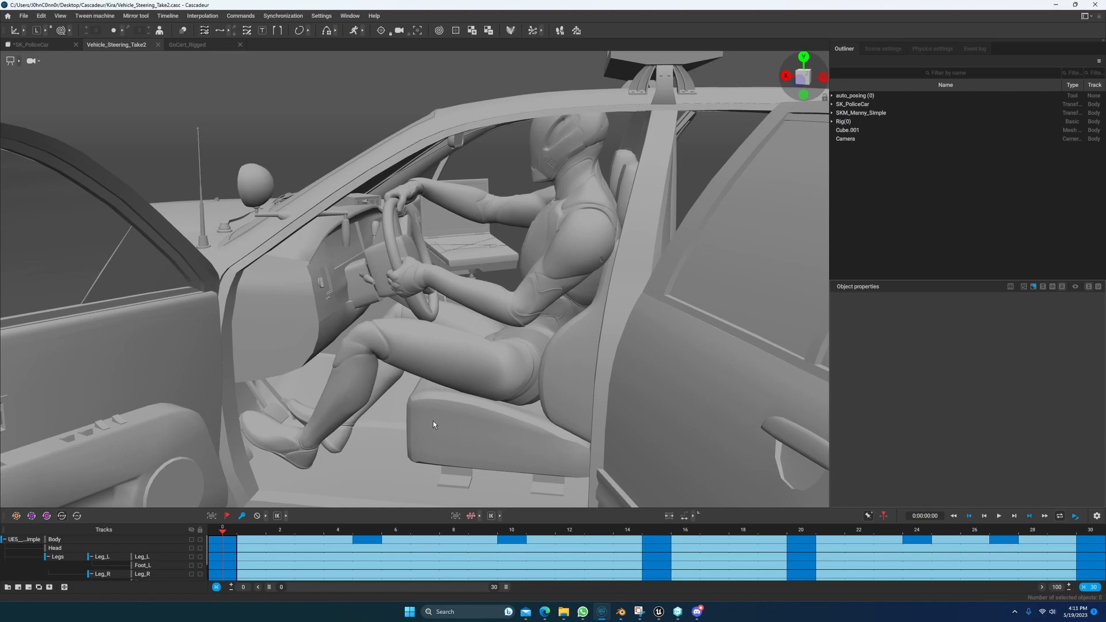
left_click(185, 48)
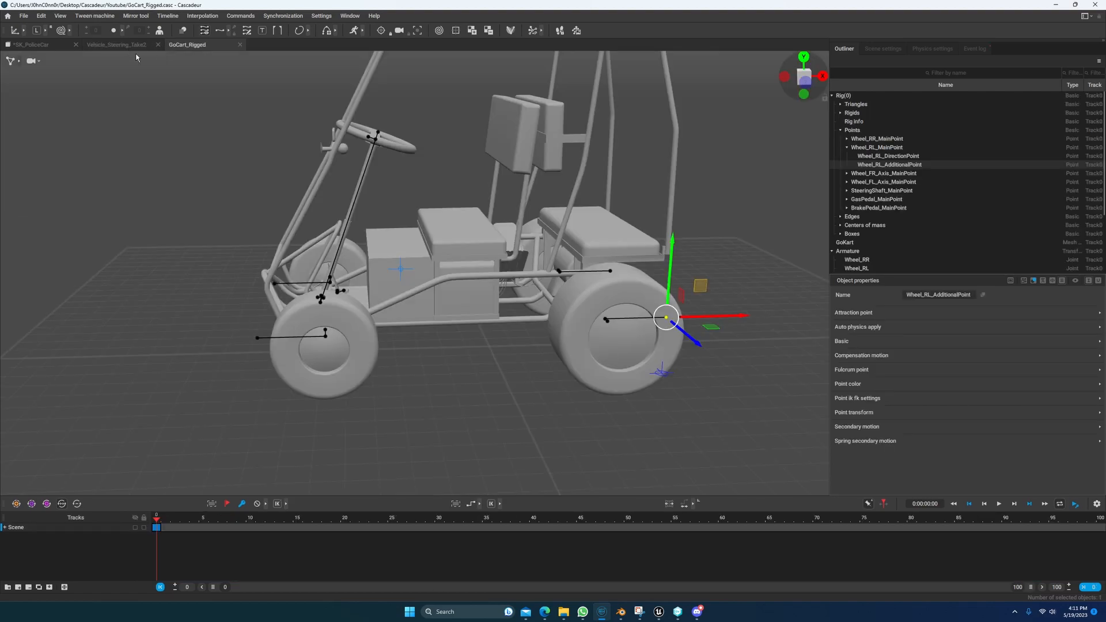
left_click(117, 46)
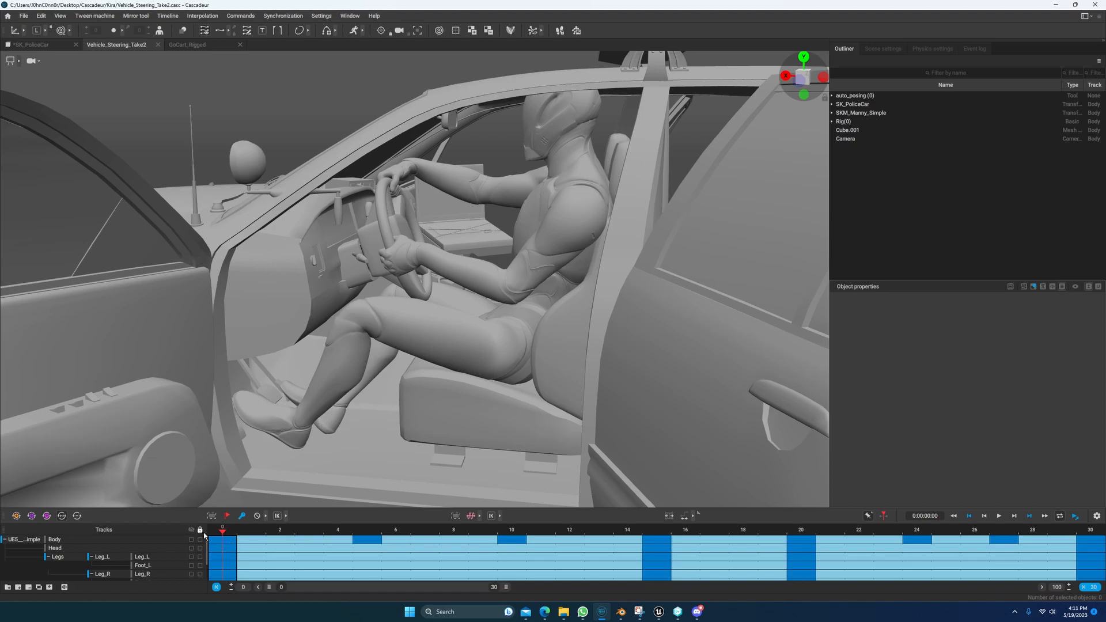
- Examine the seated driver's pose, hands on the steering wheel and feet near the pedals in the police car, up close and from farther away
left_click_drag(241, 533, 121, 532)
right_click_drag(447, 306, 456, 268)
scroll(456, 269, "down", 3)
middle_click_drag(465, 281, 468, 243)
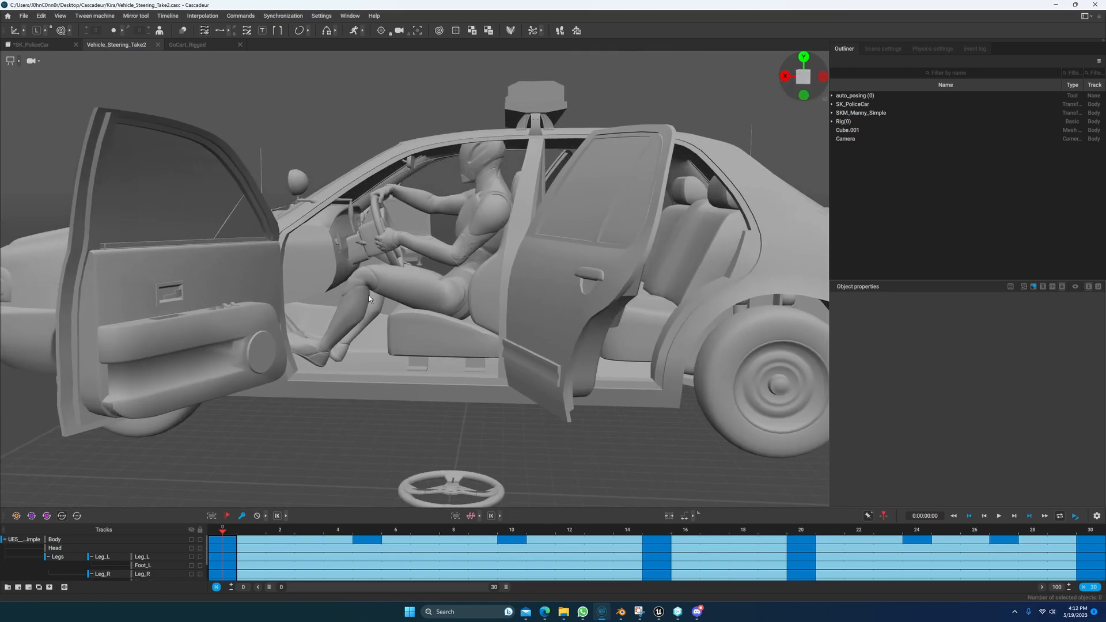
middle_click_drag(383, 305, 402, 339)
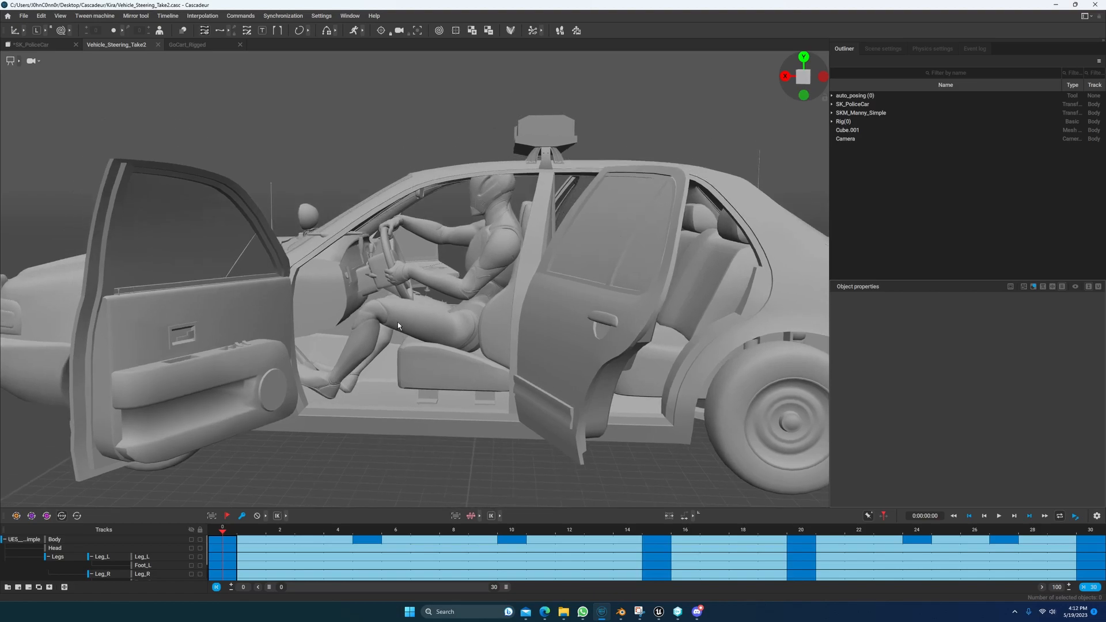
scroll(396, 321, "up", 2)
scroll(397, 320, "up", 5)
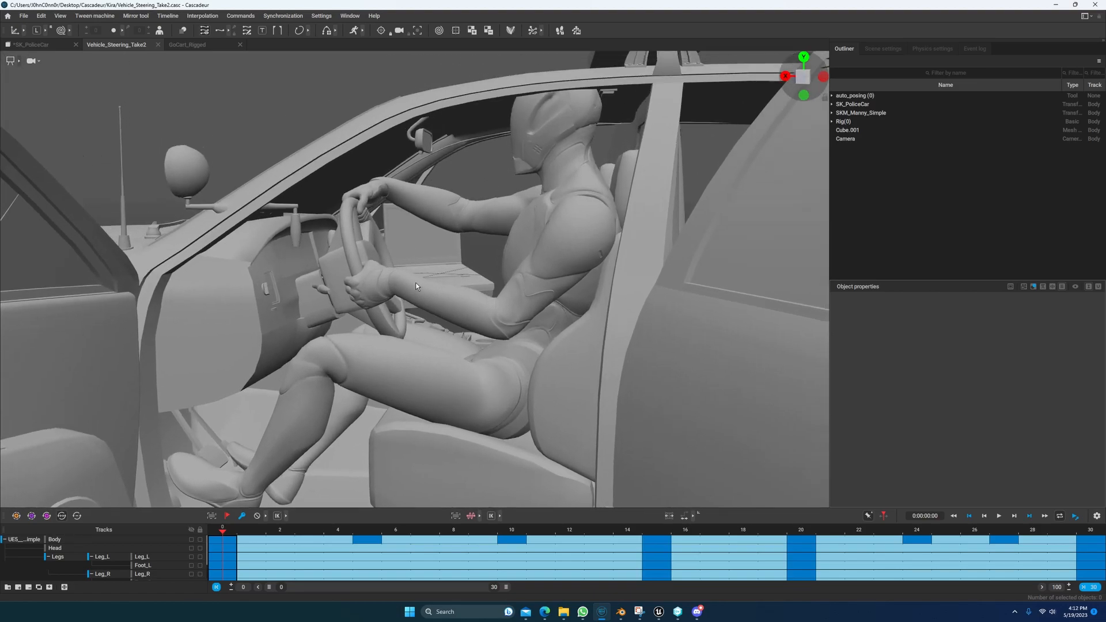
right_click_drag(416, 286, 416, 151)
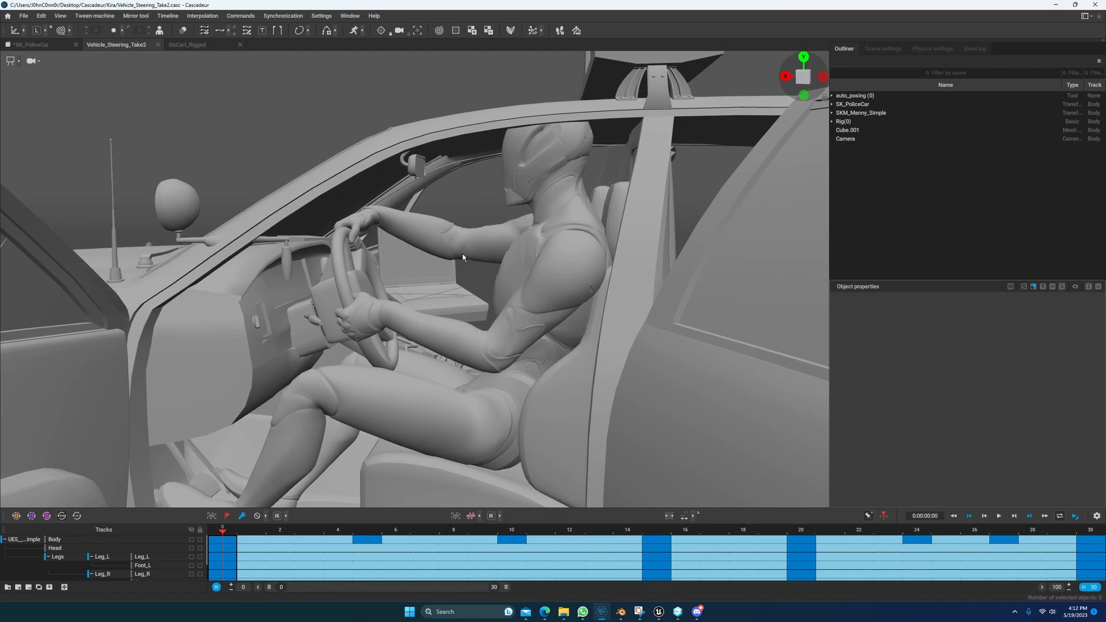
right_click_drag(459, 280, 537, 200)
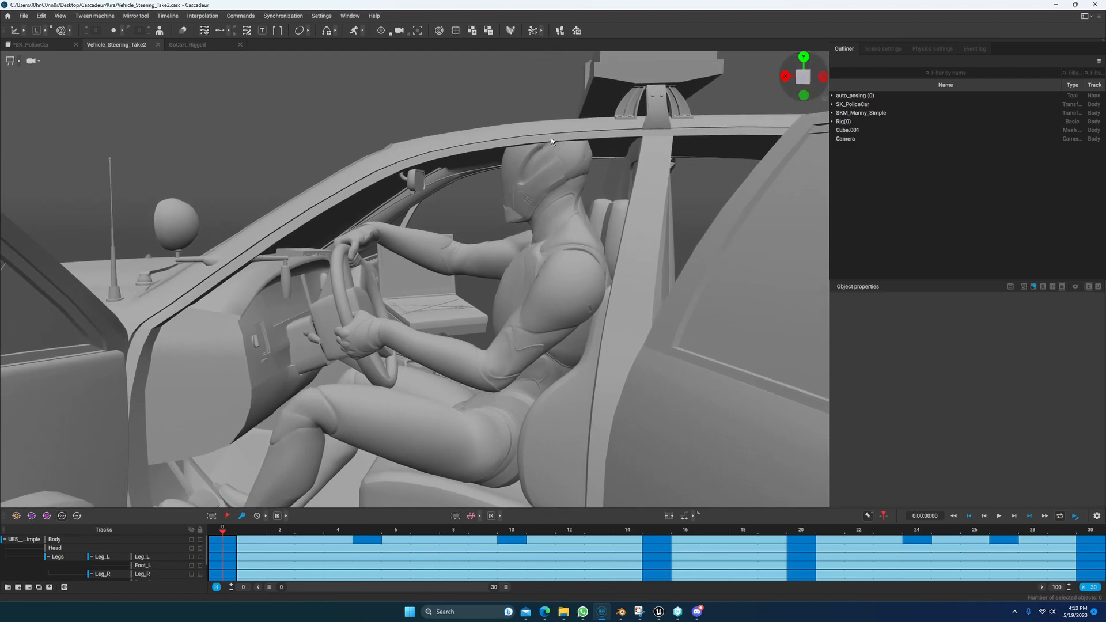
mouse_move(499, 240)
right_mouse_down()
mouse_move(494, 288)
mouse_move(515, 287)
mouse_move(492, 276)
mouse_move(475, 284)
mouse_move(502, 253)
right_mouse_up()
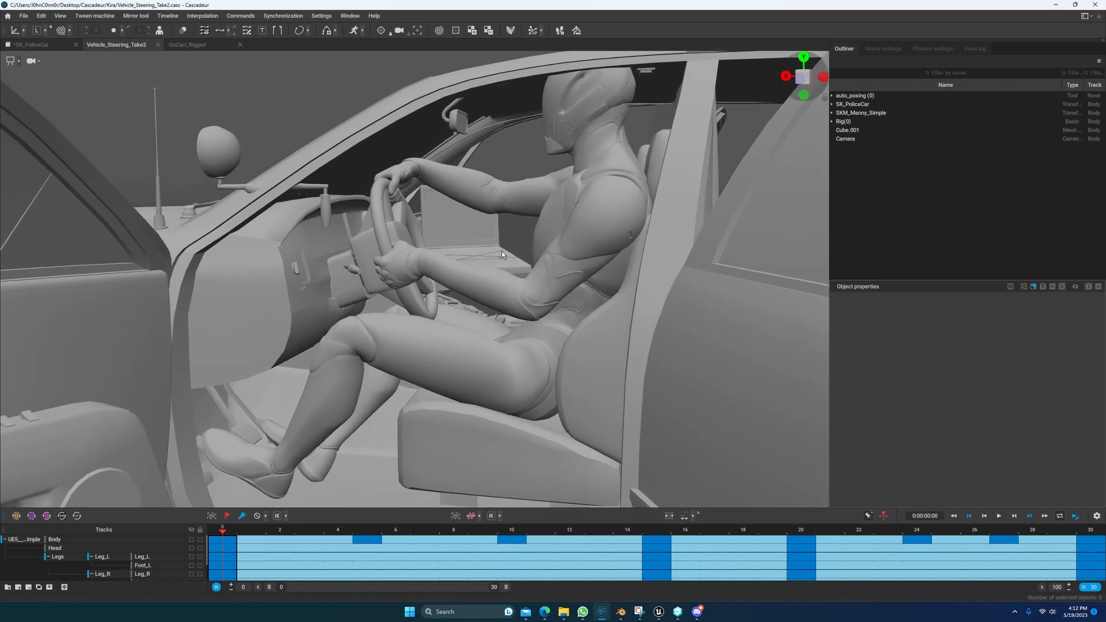
right_click_drag(565, 152, 522, 275)
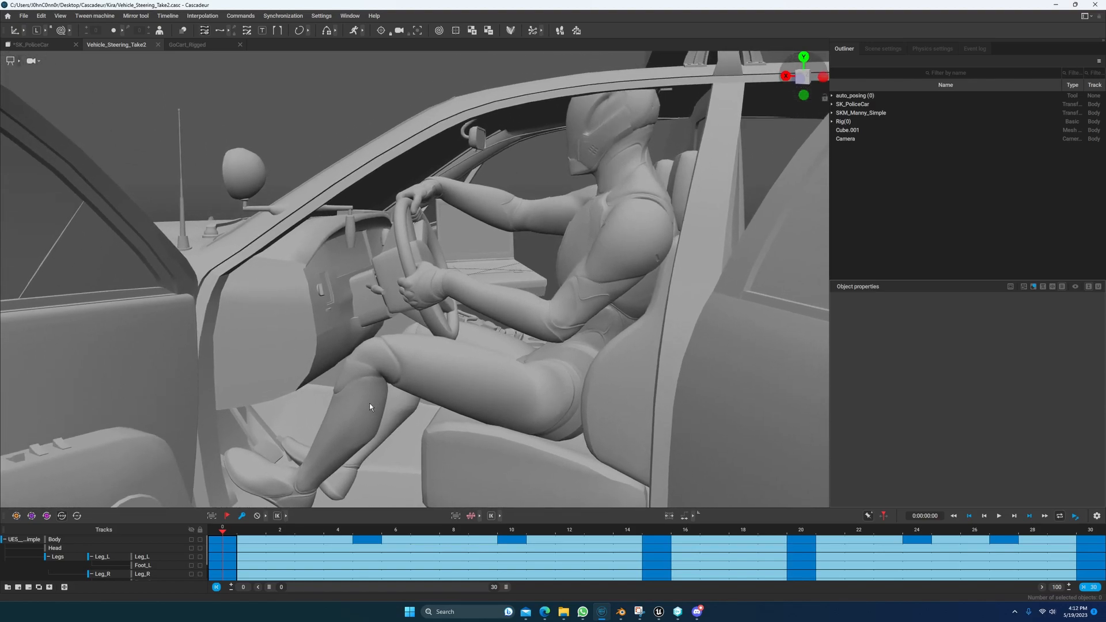
right_click_drag(474, 356, 462, 311)
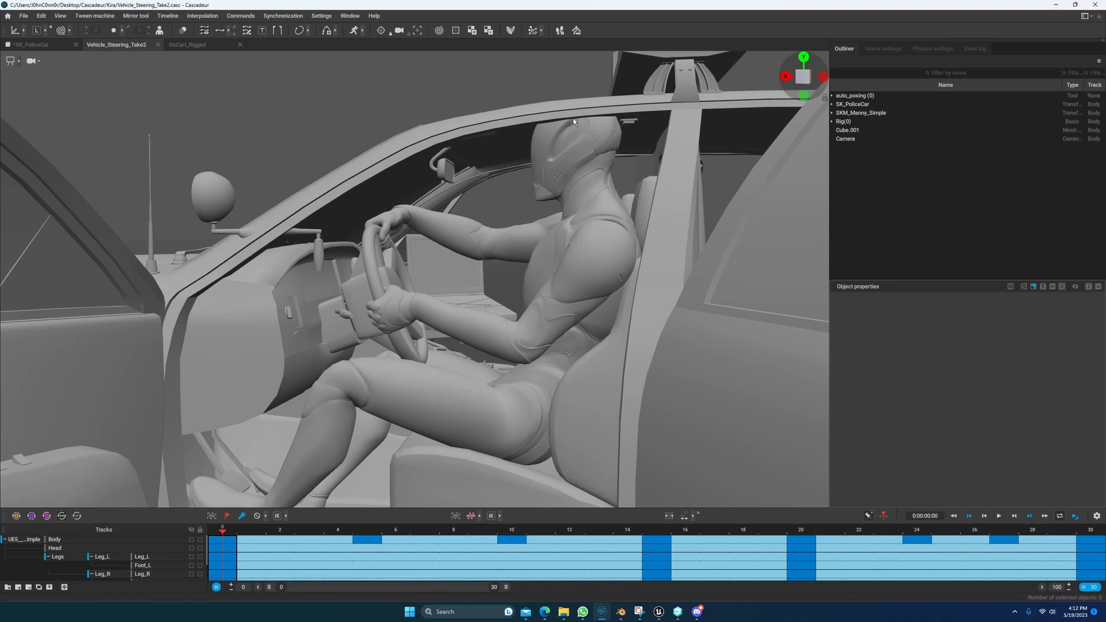
right_click_drag(485, 368, 424, 262)
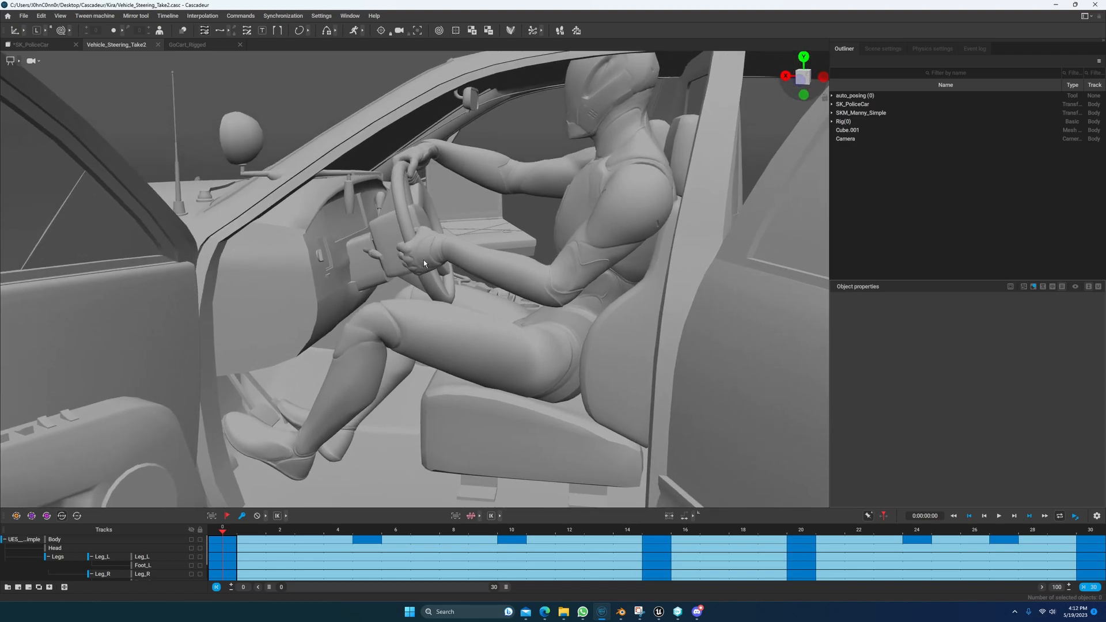
mouse_move(222, 531)
left_mouse_down()
mouse_move(1039, 518)
mouse_move(222, 513)
mouse_move(927, 508)
mouse_move(205, 518)
left_mouse_up()
right_click_drag(295, 344, 344, 312)
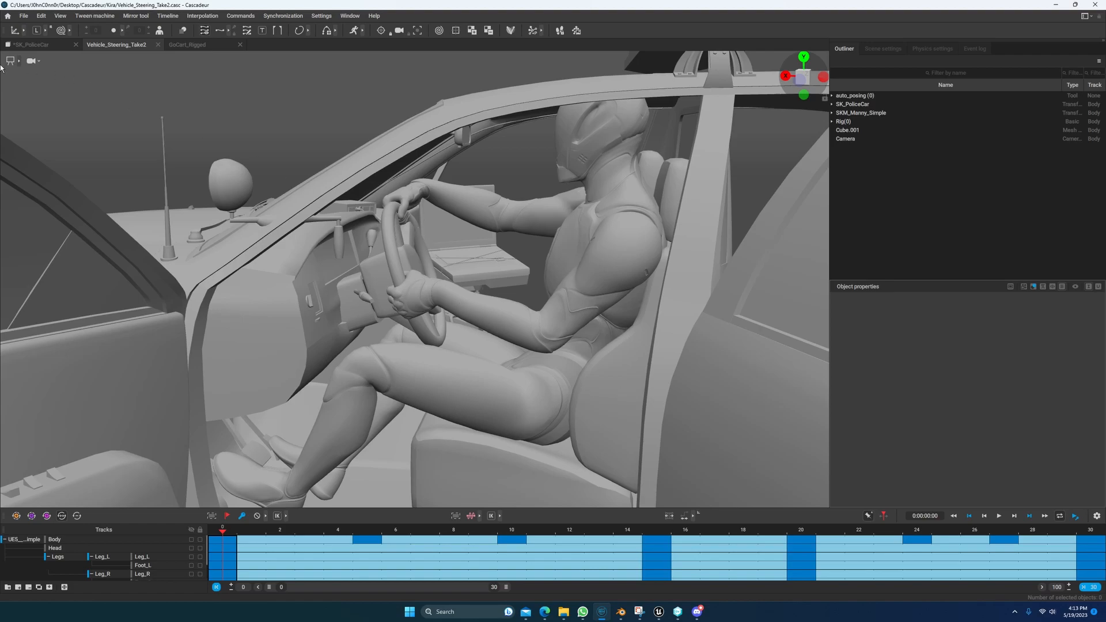
- Expand the viewport's selection mode options while viewing the driver in the police car
left_click(19, 60)
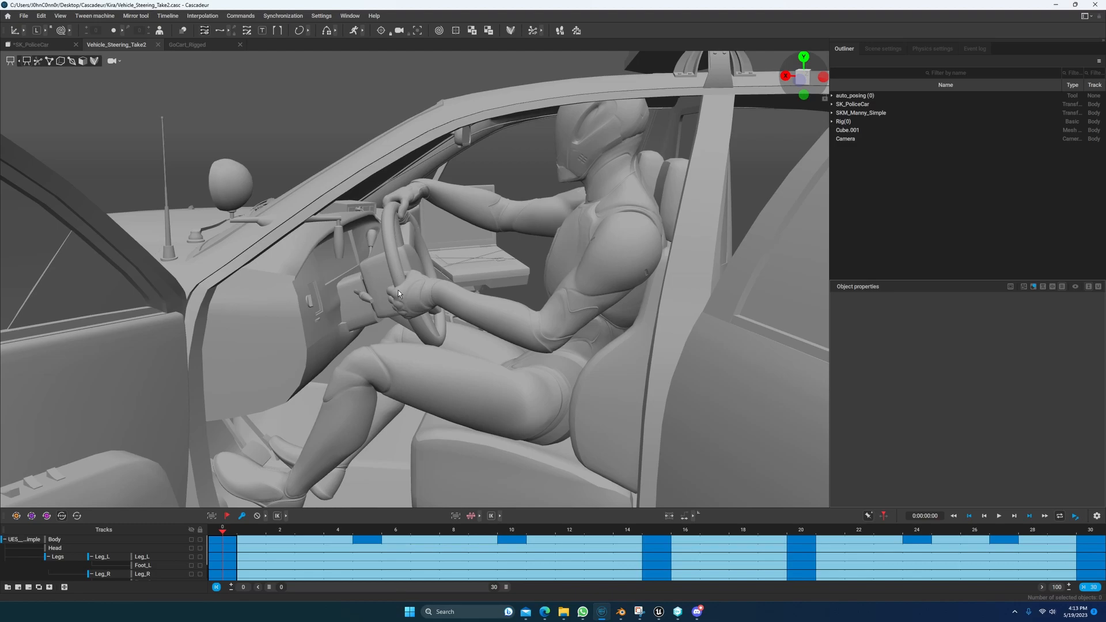
left_click_drag(409, 275, 443, 340, "alt")
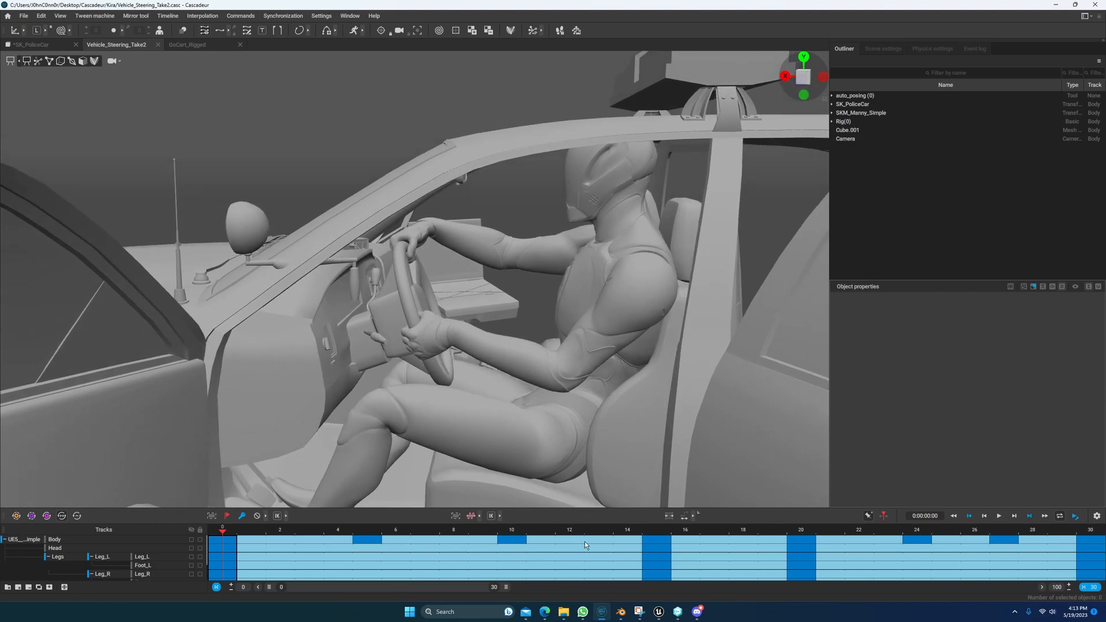
middle_click_drag(479, 379, 472, 297)
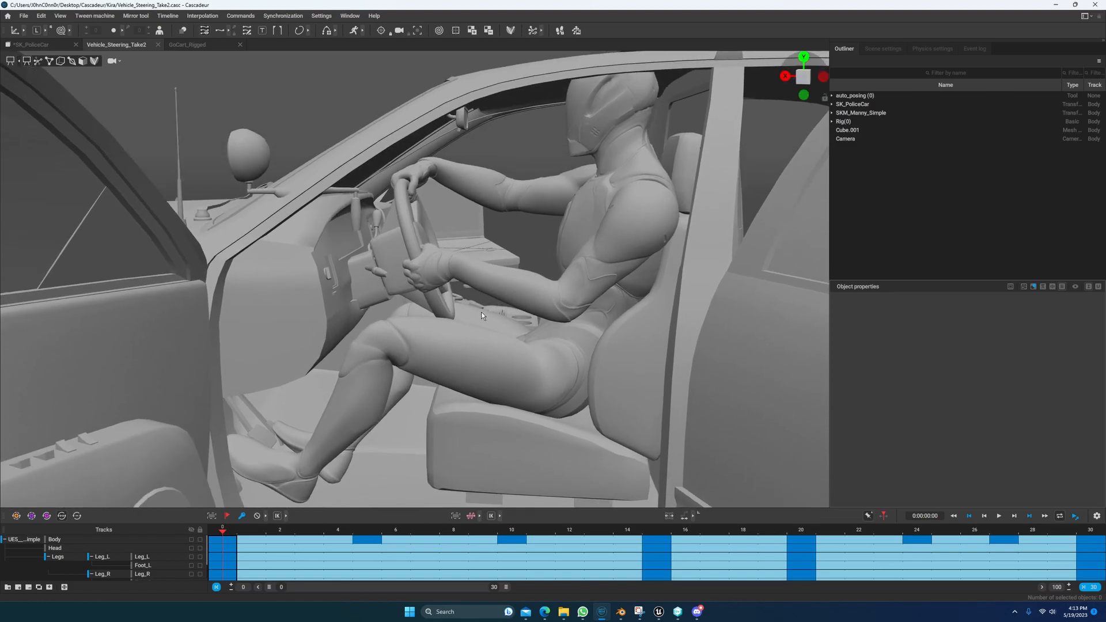
left_click_drag(459, 320, 447, 306, "alt")
middle_click_drag(447, 306, 457, 344)
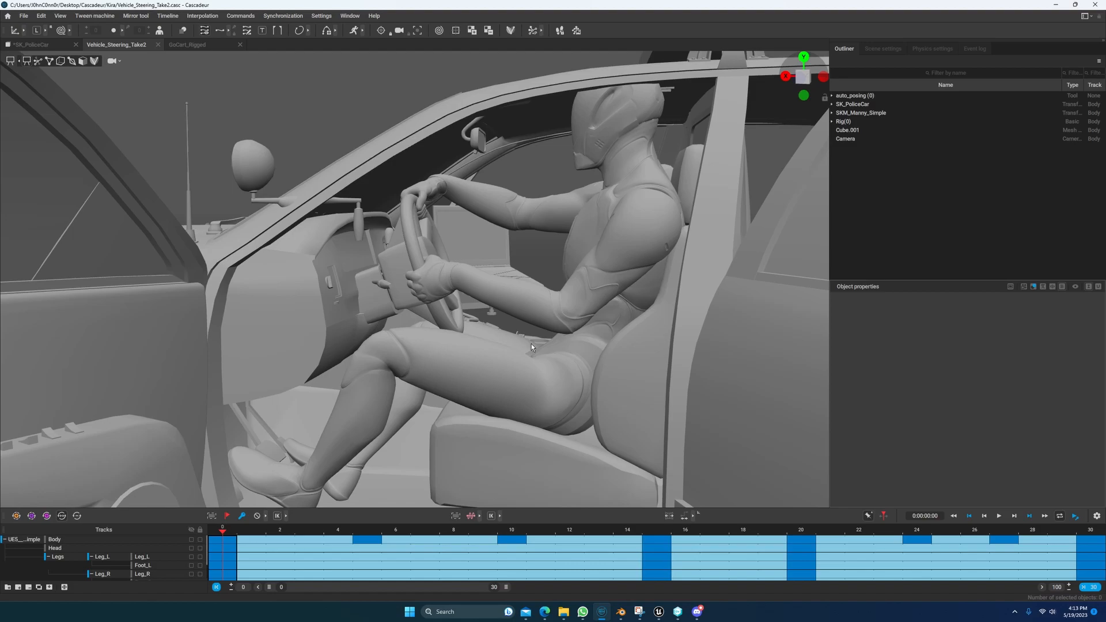
- Switch to Blender and review the rotation modes available for the Wheel_FL_Spin bone, choosing Quaternion (WXYZ)
left_click(621, 615)
middle_click_drag(687, 334, 652, 362, "alt")
scroll(652, 361, "down", 10)
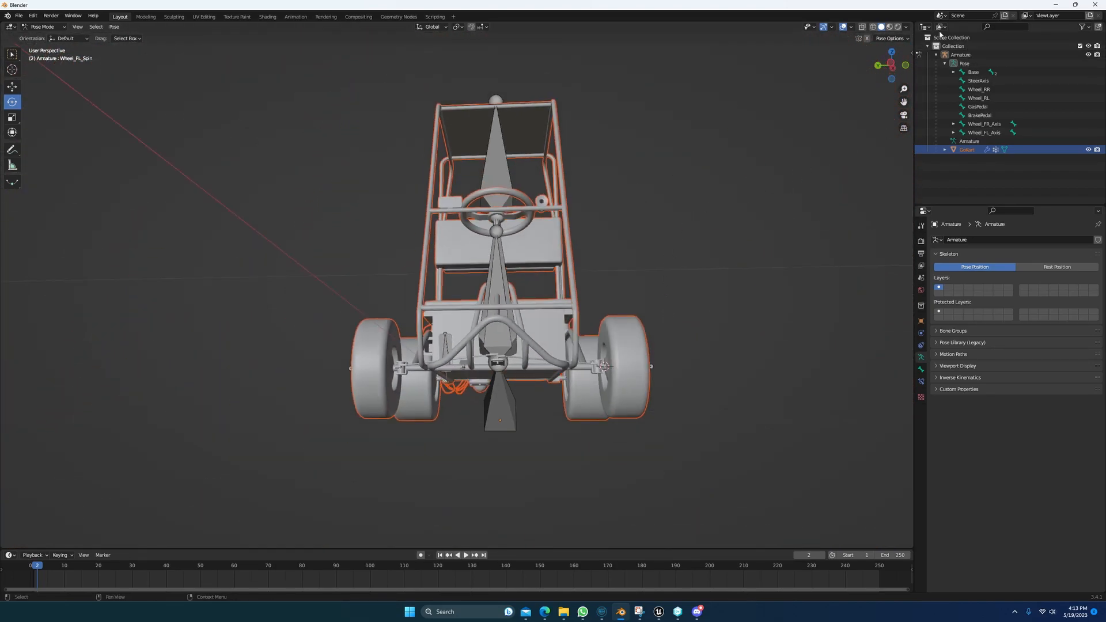
left_click(911, 53)
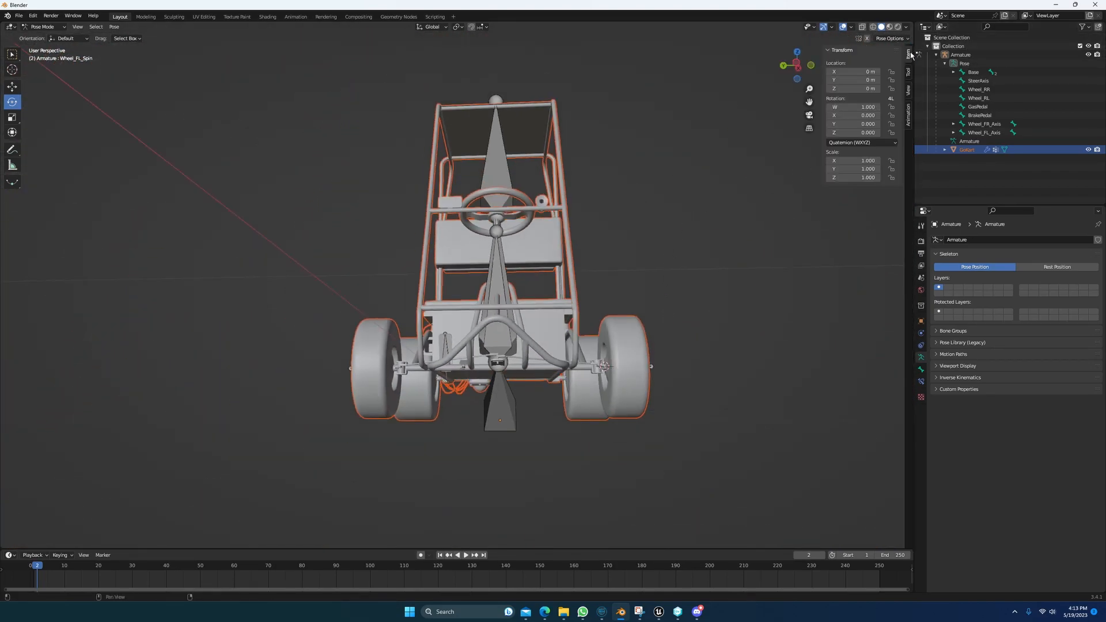
left_click(848, 144)
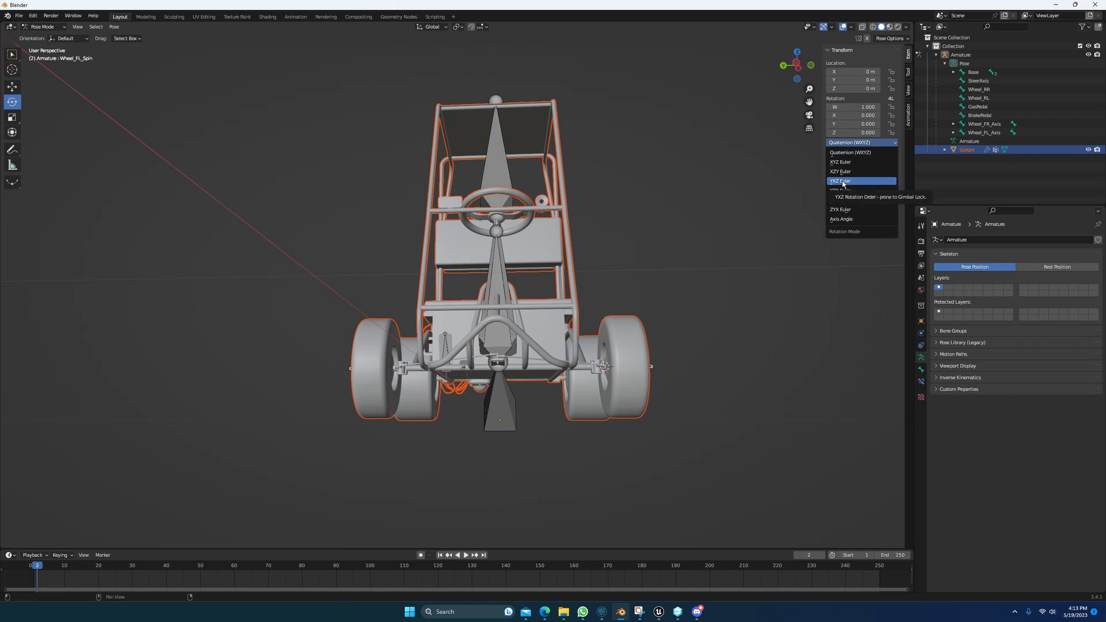
left_click(850, 151)
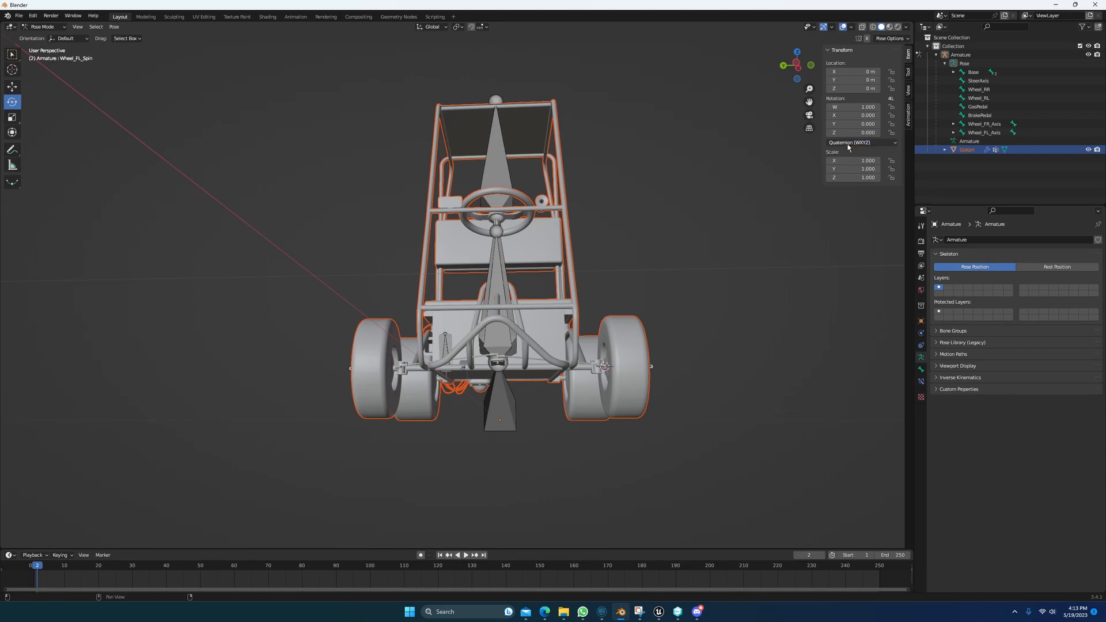
- Switch back to Cascadeur and examine the driver and the police car's open cabin from several angles and distances
left_click(602, 612)
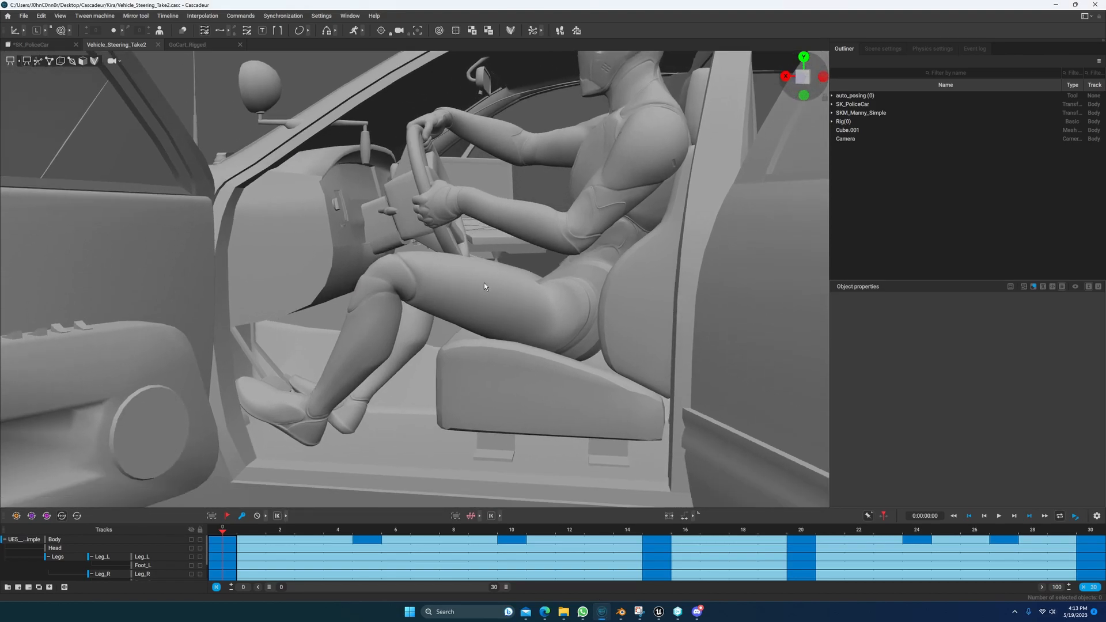
left_click_drag(484, 282, 471, 314, "alt")
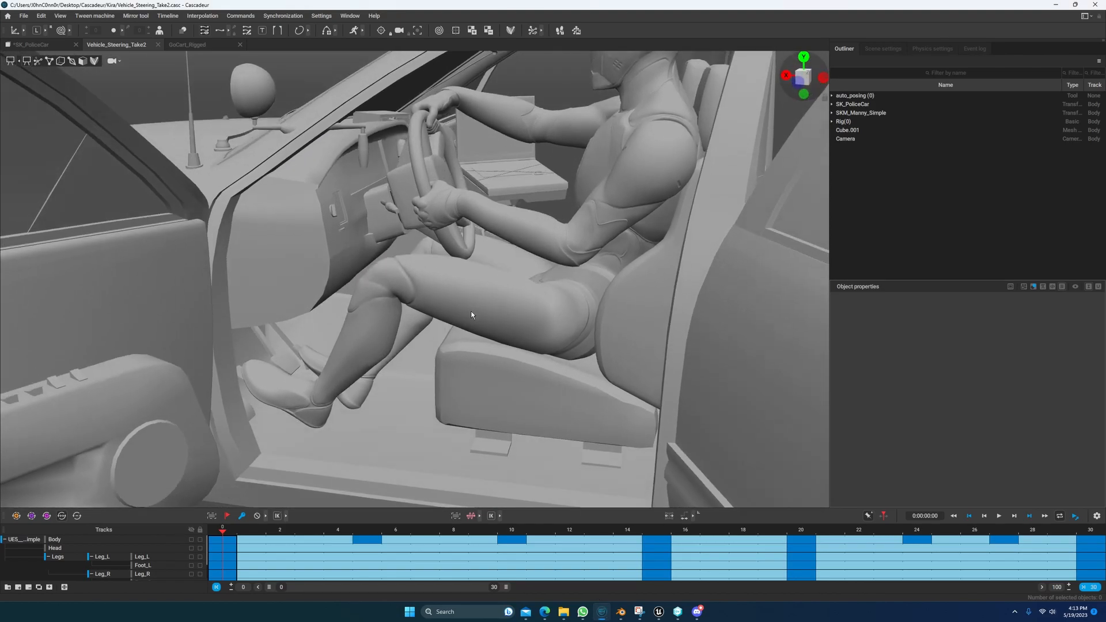
scroll(465, 312, "down", 2)
middle_click_drag(465, 312, 462, 357, "alt")
scroll(466, 344, "down", 2)
scroll(465, 346, "down", 3)
mouse_move(465, 370)
left_mouse_down("alt")
mouse_move(435, 374)
mouse_move(458, 368)
left_mouse_up("alt")
middle_click_drag(458, 368, 468, 325, "alt")
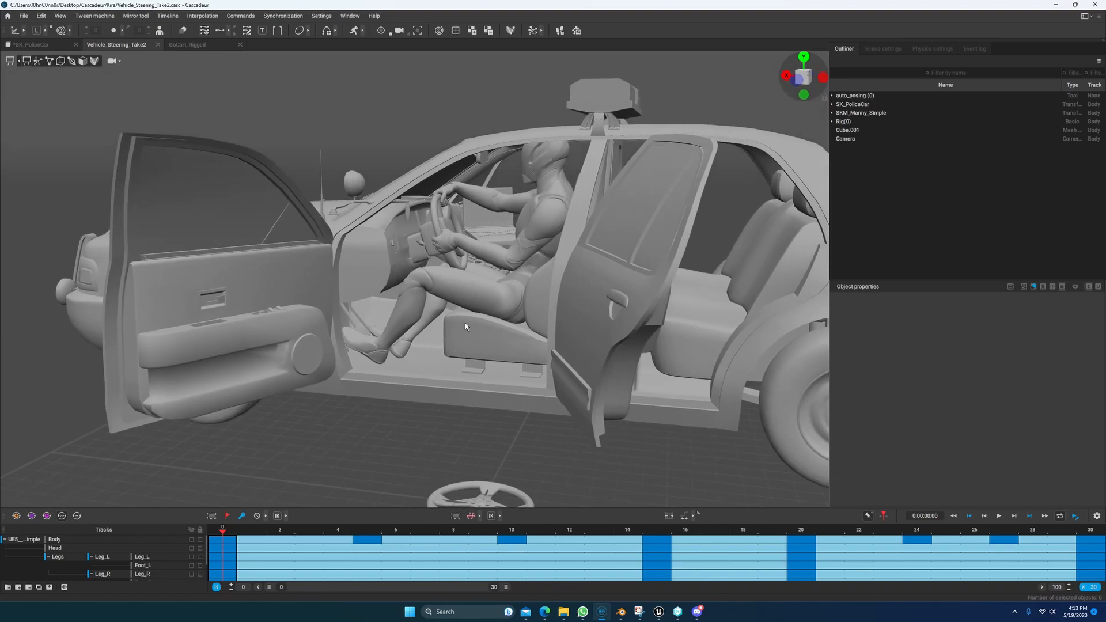
left_click_drag(468, 325, 458, 343, "alt")
middle_click_drag(461, 326, 450, 371, "alt")
scroll(451, 369, "up", 4)
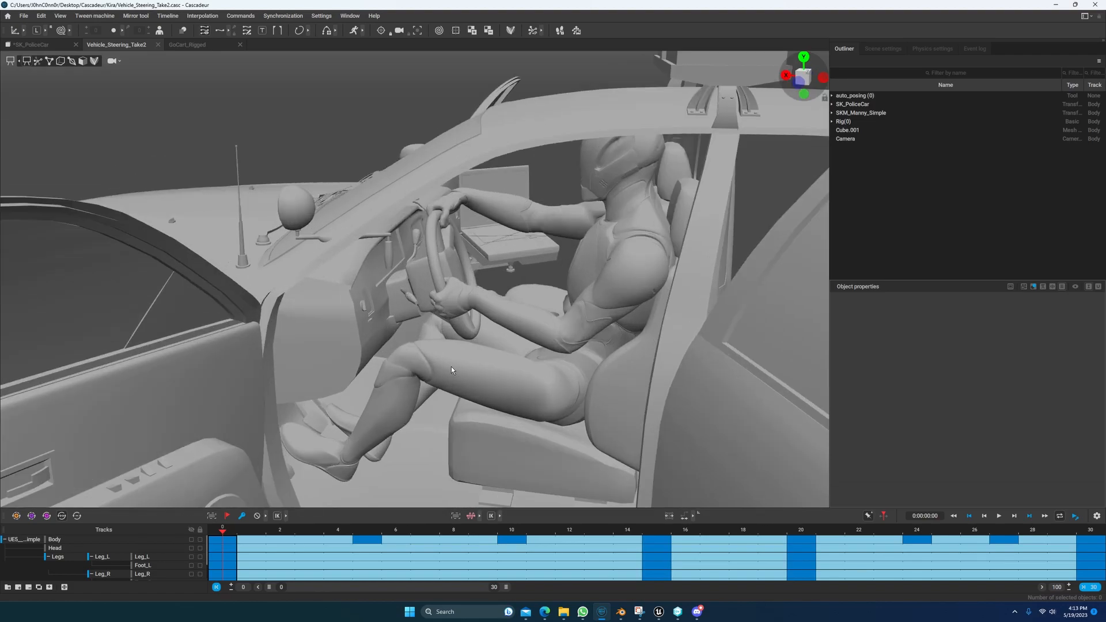
scroll(485, 320, "down", 3)
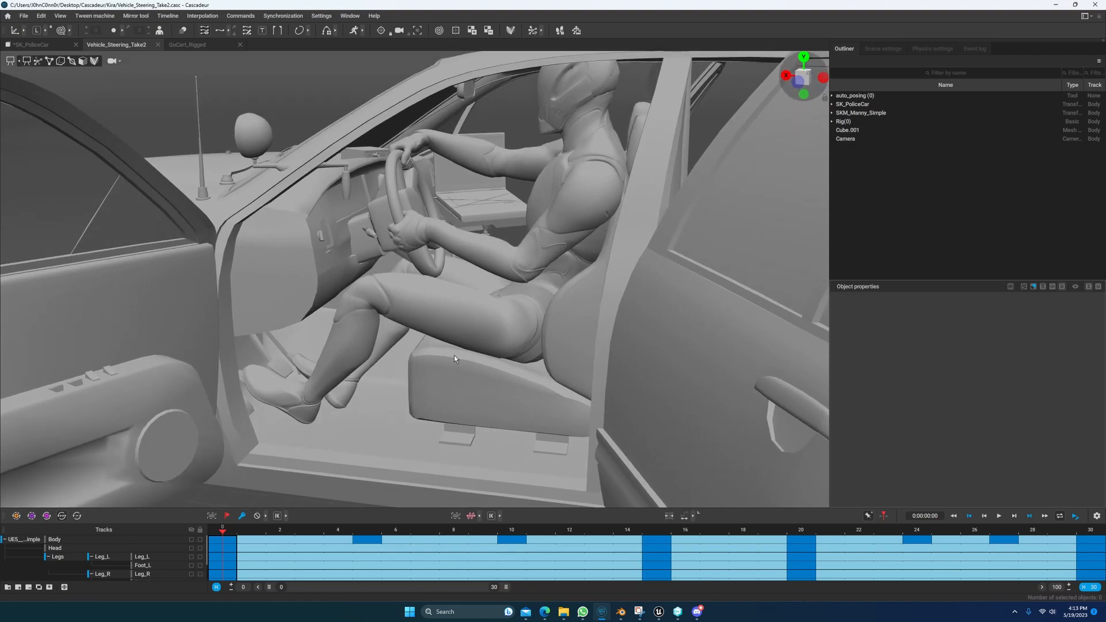
left_click_drag(454, 358, 425, 315, "alt")
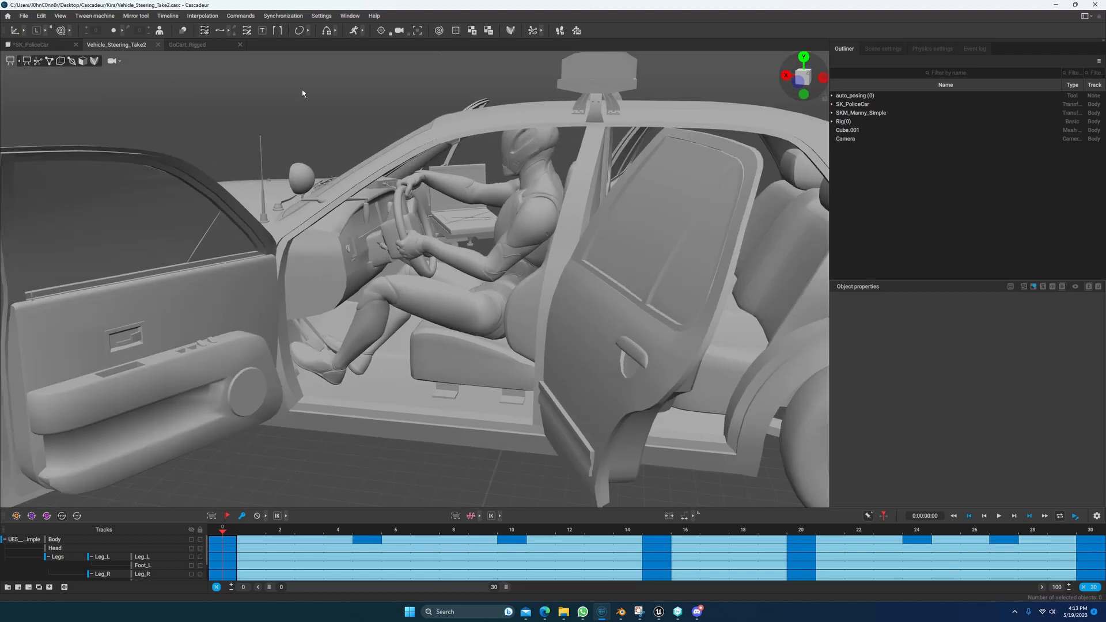
- Open the GoCart_Rigged scene and examine the rig points on the go-kart's steering shaft, wheels, pedals and front axle
left_click(196, 45)
middle_click_drag(441, 252, 443, 316, "alt")
left_click_drag(442, 317, 423, 303, "alt")
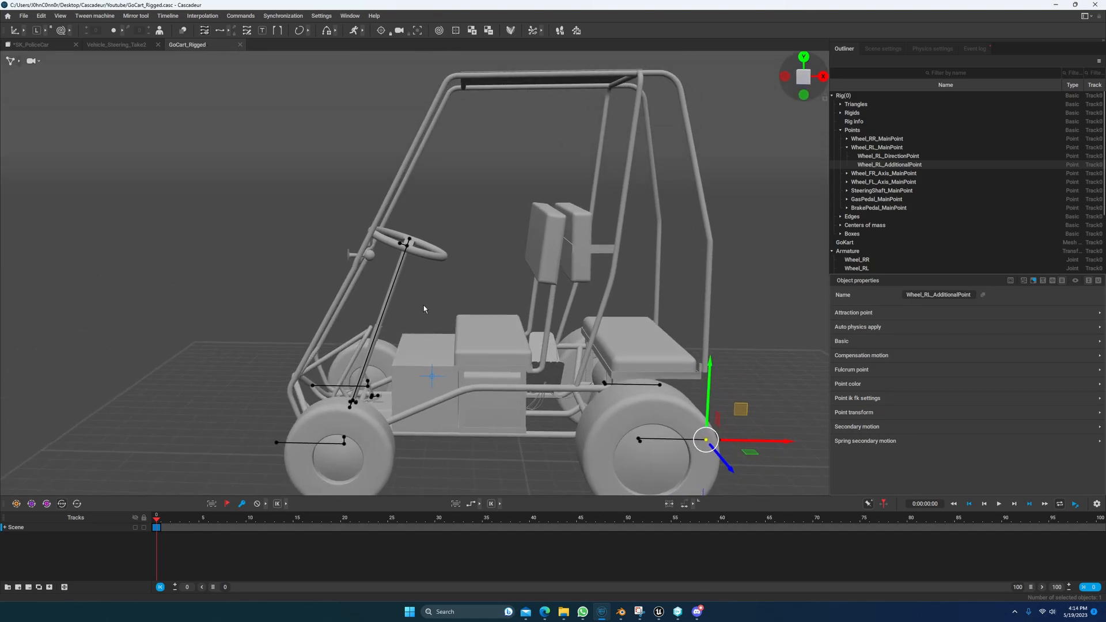
middle_click_drag(423, 308, 452, 277, "alt")
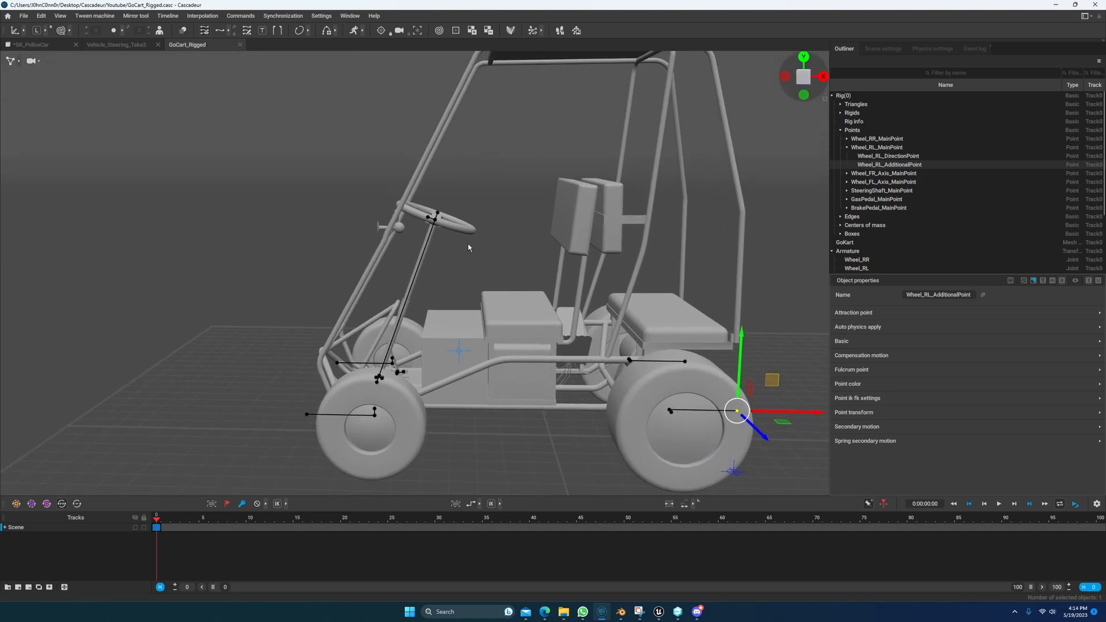
left_click_drag(468, 248, 491, 257, "alt")
middle_click_drag(491, 257, 524, 346, "alt")
left_click_drag(524, 345, 508, 341, "alt")
middle_click_drag(509, 340, 494, 289, "alt")
mouse_move(494, 290)
left_mouse_down("alt")
mouse_move(493, 334)
mouse_move(494, 288)
left_mouse_up("alt")
middle_click_drag(494, 285, 447, 266, "alt")
left_click_drag(446, 266, 452, 250, "alt")
middle_click_drag(450, 214, 456, 289, "alt")
left_click_drag(456, 290, 390, 217, "alt")
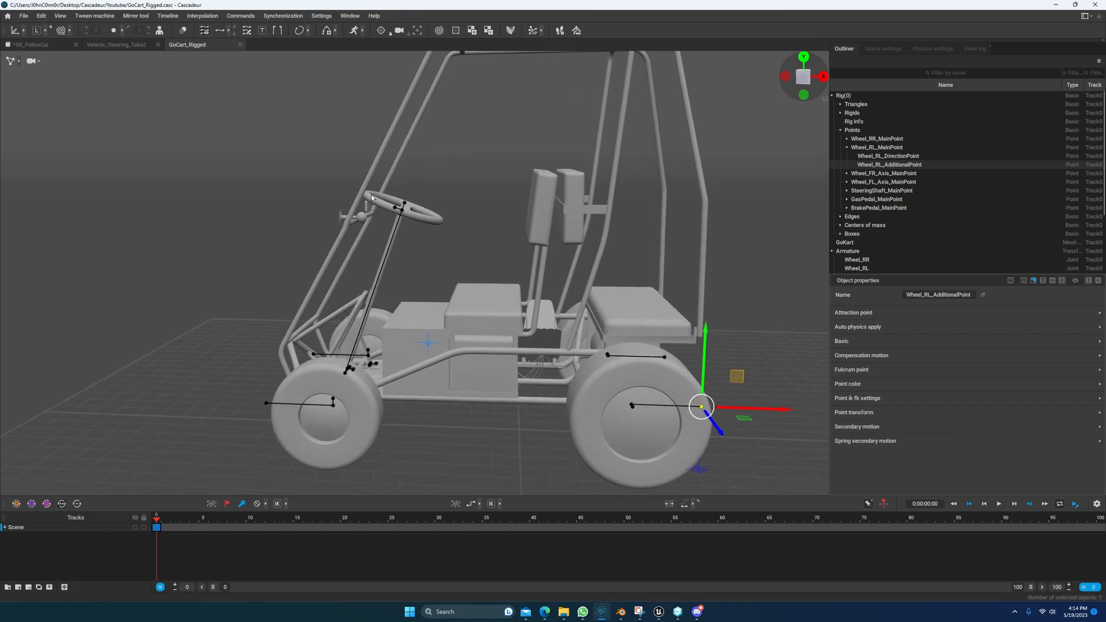
mouse_move(475, 290)
middle_mouse_down("alt")
mouse_move(485, 336)
mouse_move(502, 309)
mouse_move(509, 322)
mouse_move(481, 321)
mouse_move(491, 317)
mouse_move(468, 299)
middle_mouse_up("alt")
scroll(509, 327, "down", 8)
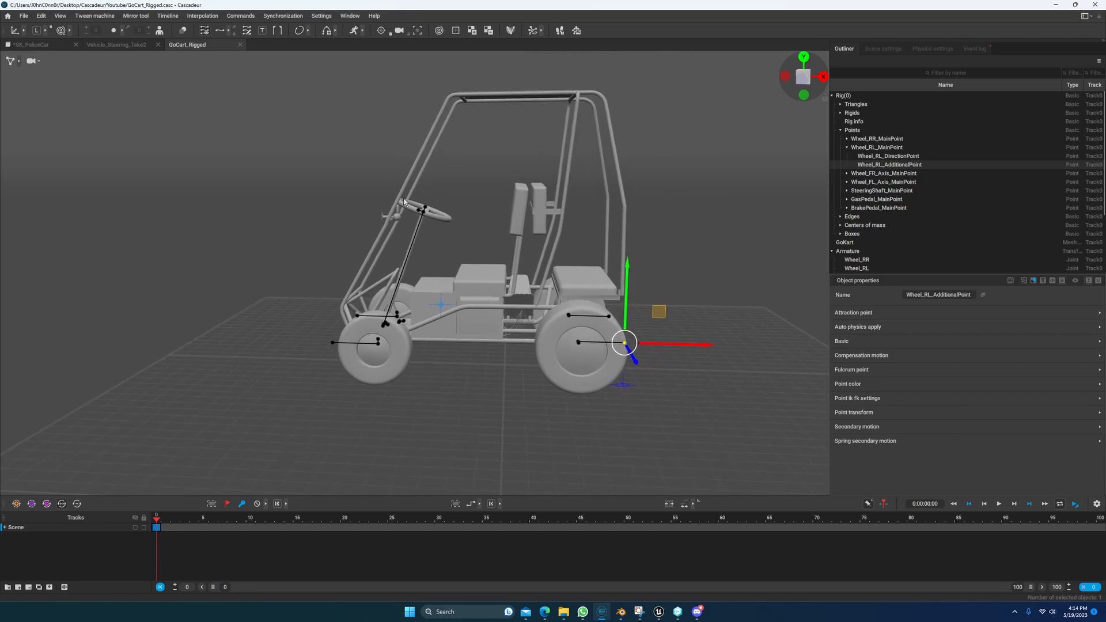
middle_click_drag(458, 282, 447, 317, "alt")
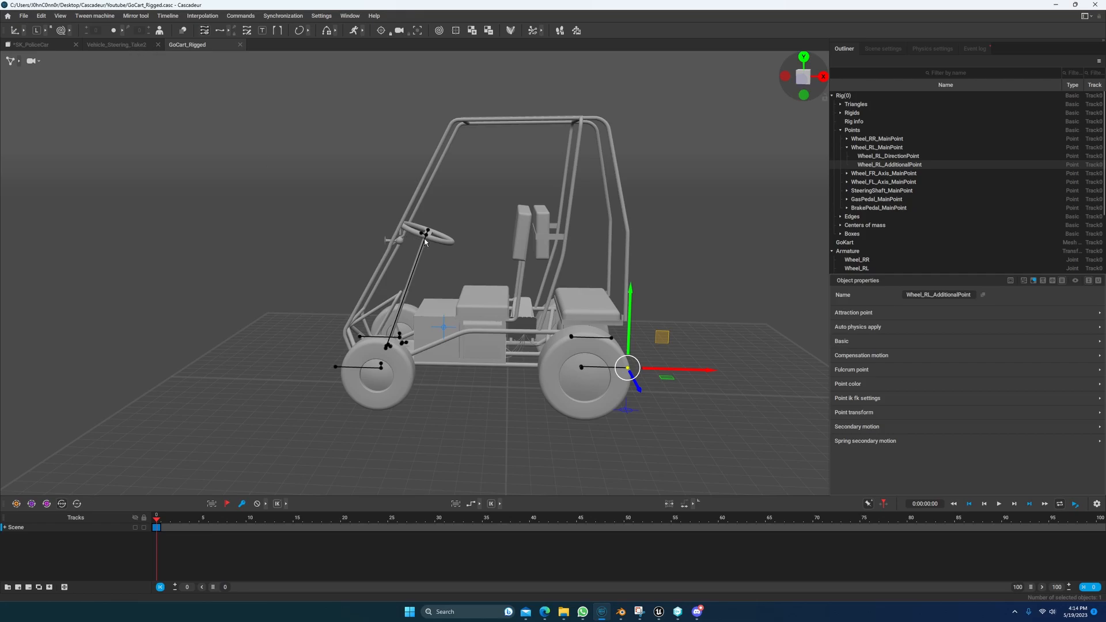
left_click_drag(444, 313, 421, 243, "alt")
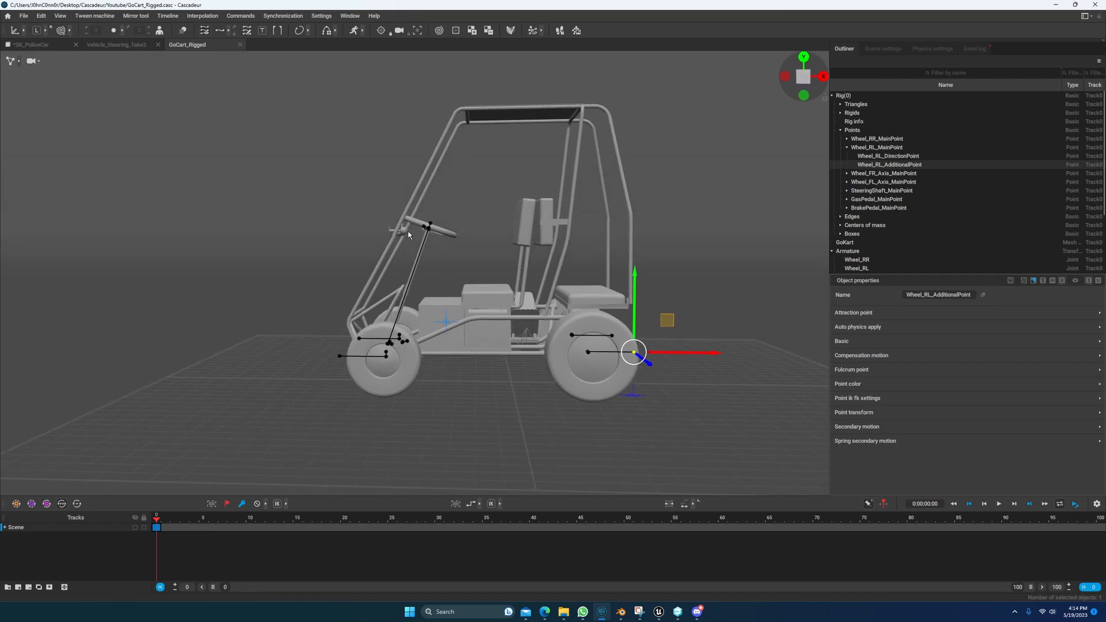
left_click_drag(454, 337, 521, 339, "alt")
scroll(516, 322, "up", 5)
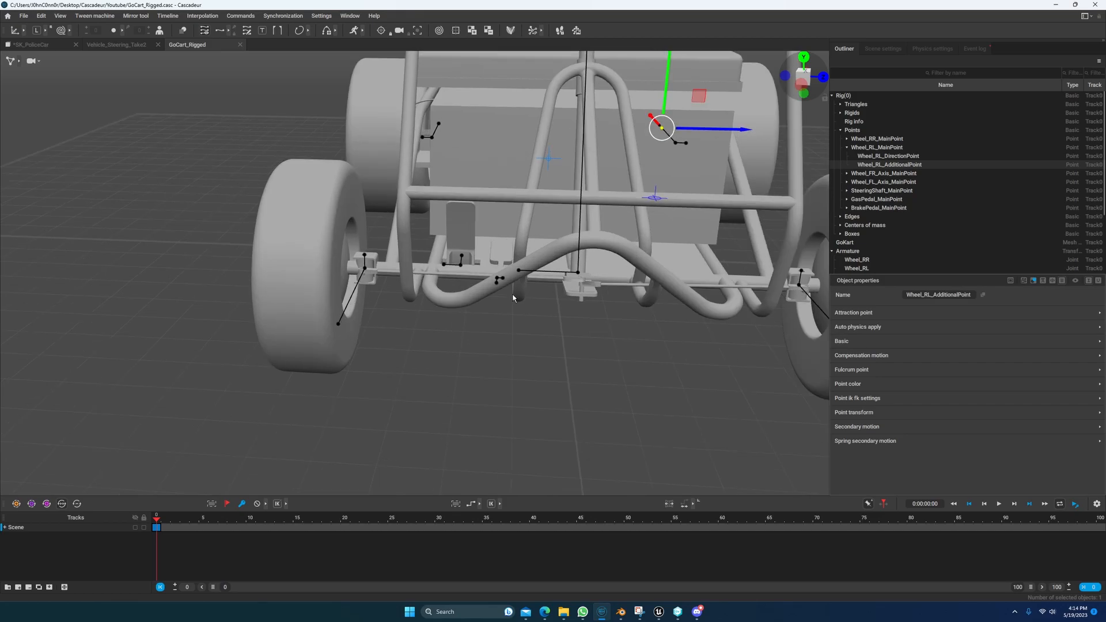
- Examine the go-kart's wheel rig points, selecting the rear right wheel's additional point
left_click_drag(395, 282, 397, 300, "alt")
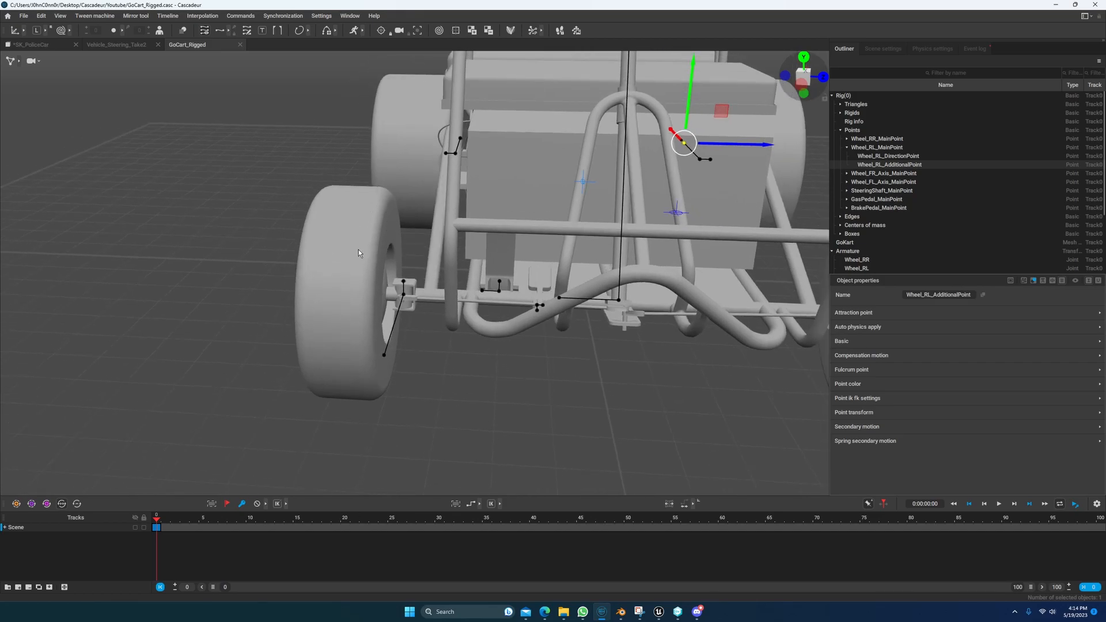
left_click_drag(326, 295, 323, 250, "alt")
left_click(259, 229)
left_click_drag(258, 231, 164, 298, "alt")
key("ctrl+z")
right_click_drag(644, 316, 552, 395)
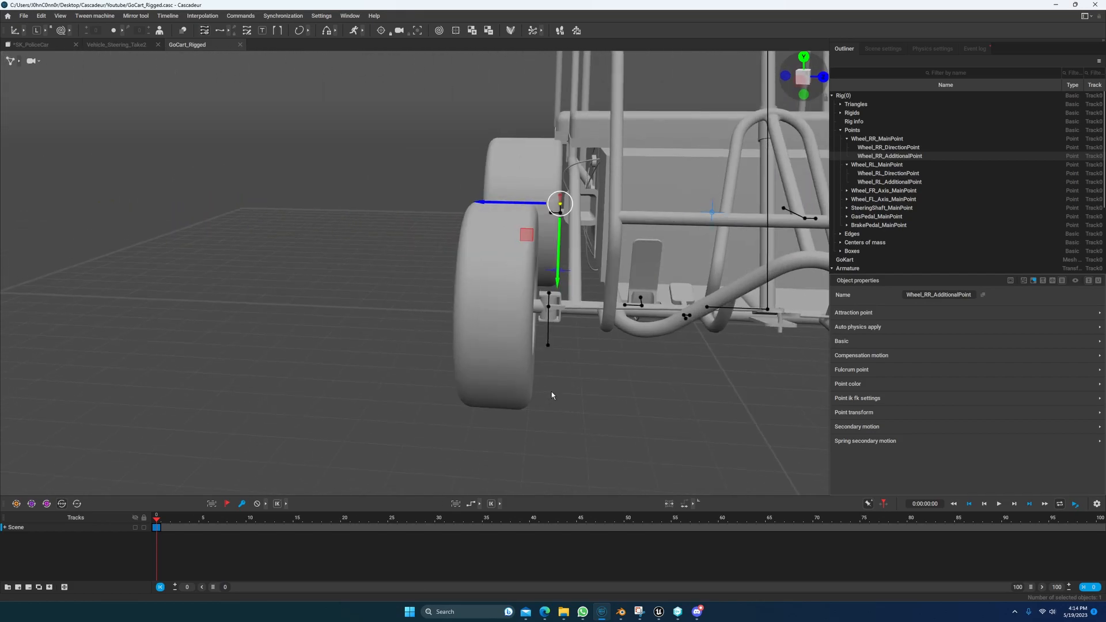
- Select the front right wheel axis's additional point and try shifting it slightly
left_click(547, 348)
right_click_drag(550, 349, 430, 361)
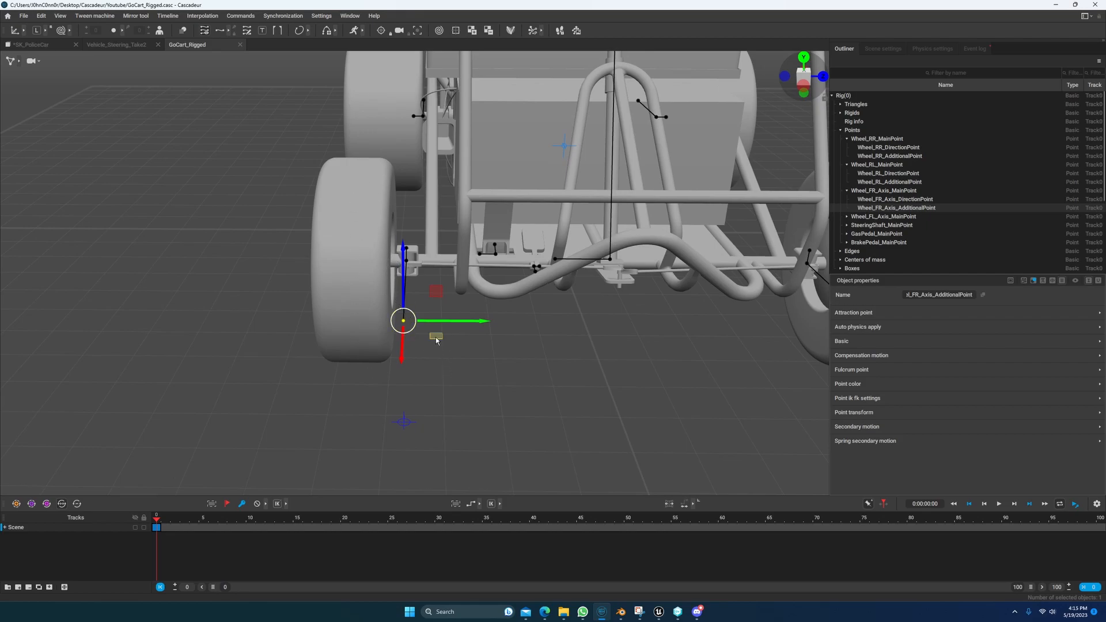
mouse_move(435, 337)
left_mouse_down()
mouse_move(490, 330)
mouse_move(351, 324)
mouse_move(506, 327)
mouse_move(436, 325)
left_mouse_up()
right_click_drag(436, 326, 444, 285)
- Select the gas pedal's additional point, set the pivot at the pedal's main point, and try rotating the pedal around it
left_click(431, 310)
middle_click_drag(444, 284, 456, 362, "alt")
left_click_drag(455, 362, 447, 406, "alt")
middle_click_drag(447, 405, 439, 340, "alt")
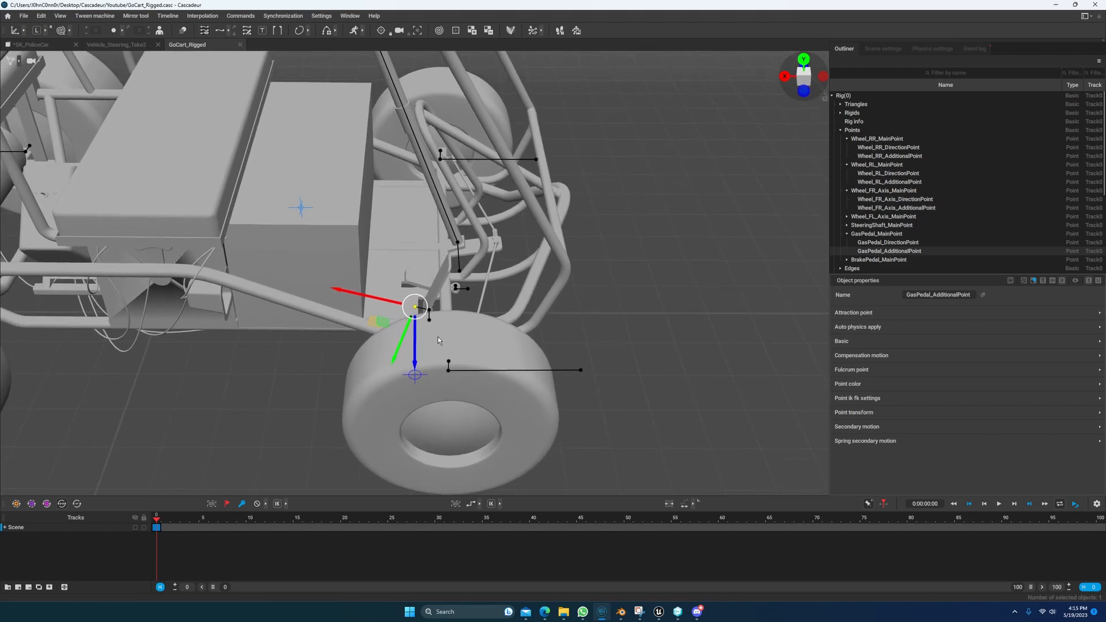
scroll(426, 320, "up", 5)
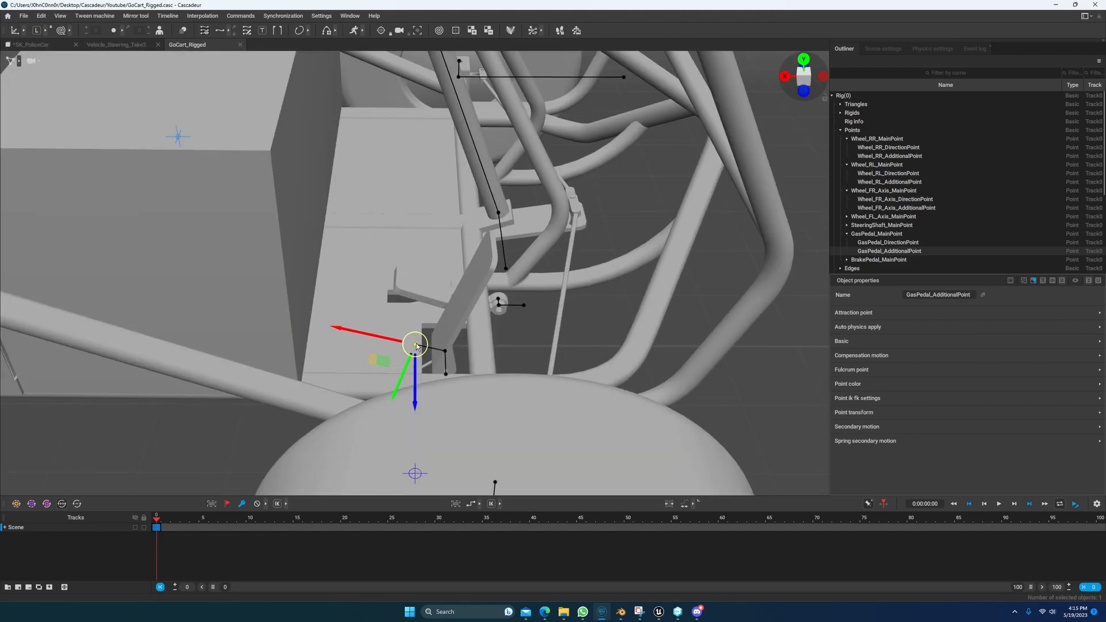
left_click(446, 354)
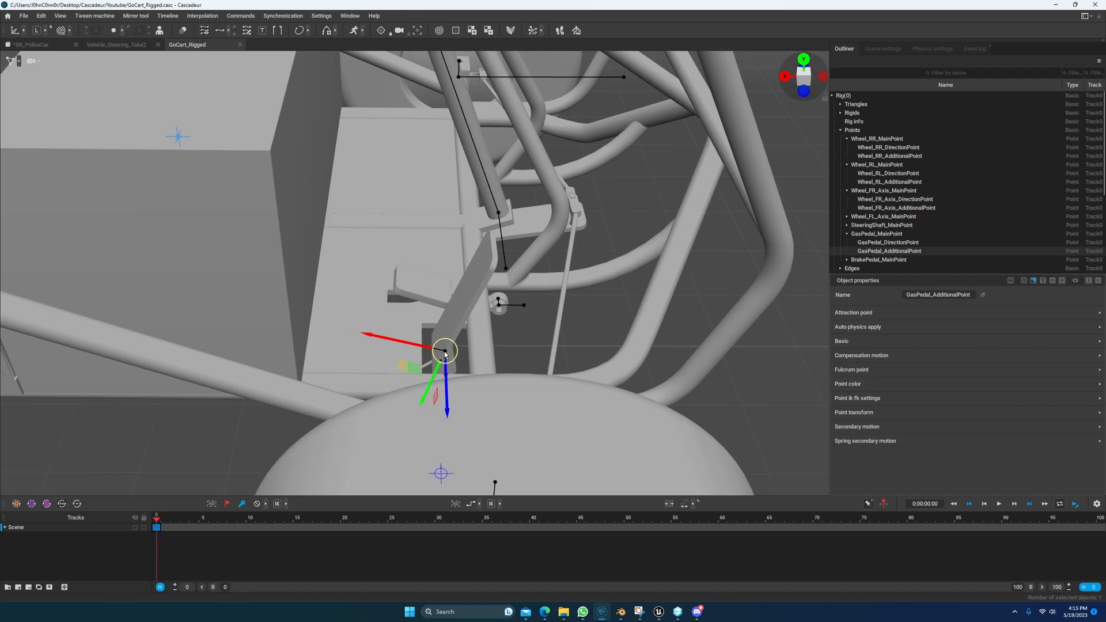
key("e")
left_click_drag(429, 321, 468, 325)
- Select the front right wheel axis's additional point, pivot it at the axis's main point, and try steering the wheel
right_click_drag(469, 325, 291, 319)
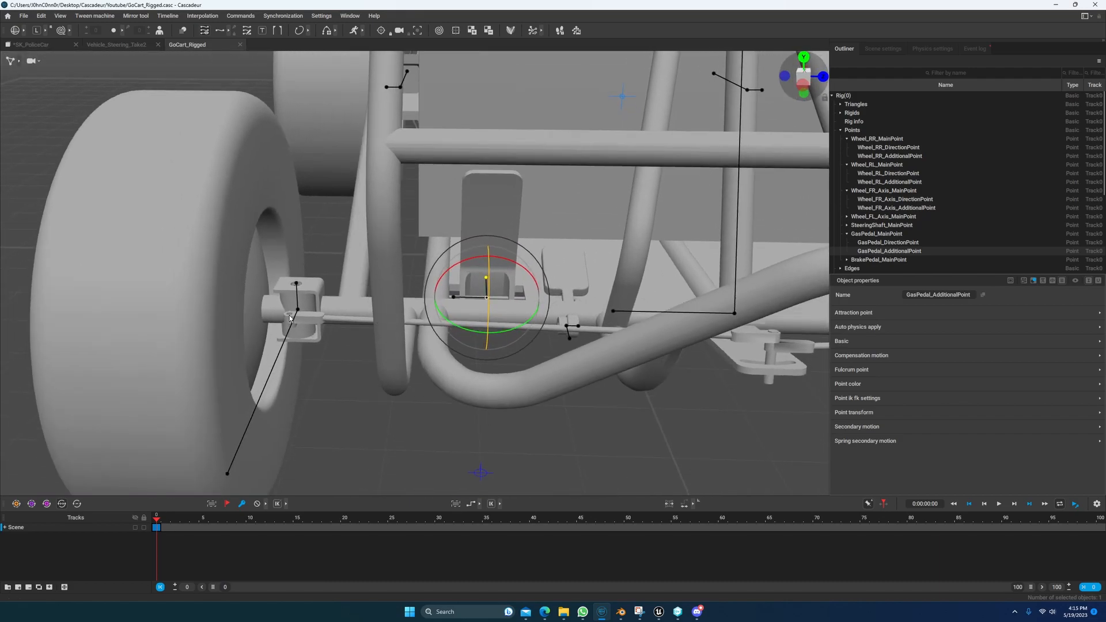
left_click(227, 475)
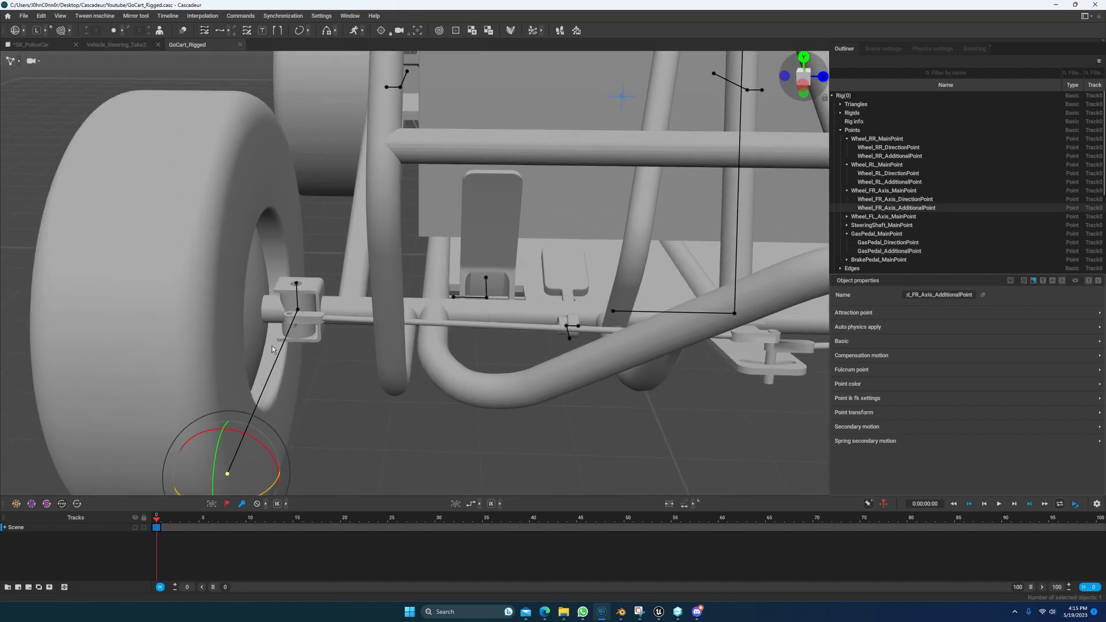
left_click(297, 312)
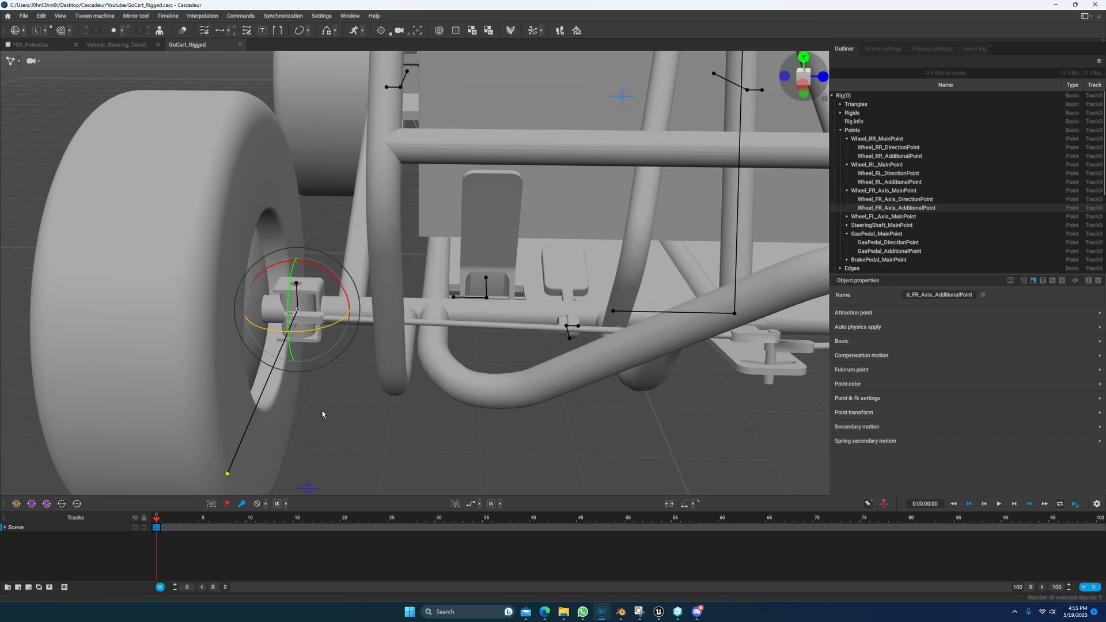
right_click_drag(335, 423, 304, 239)
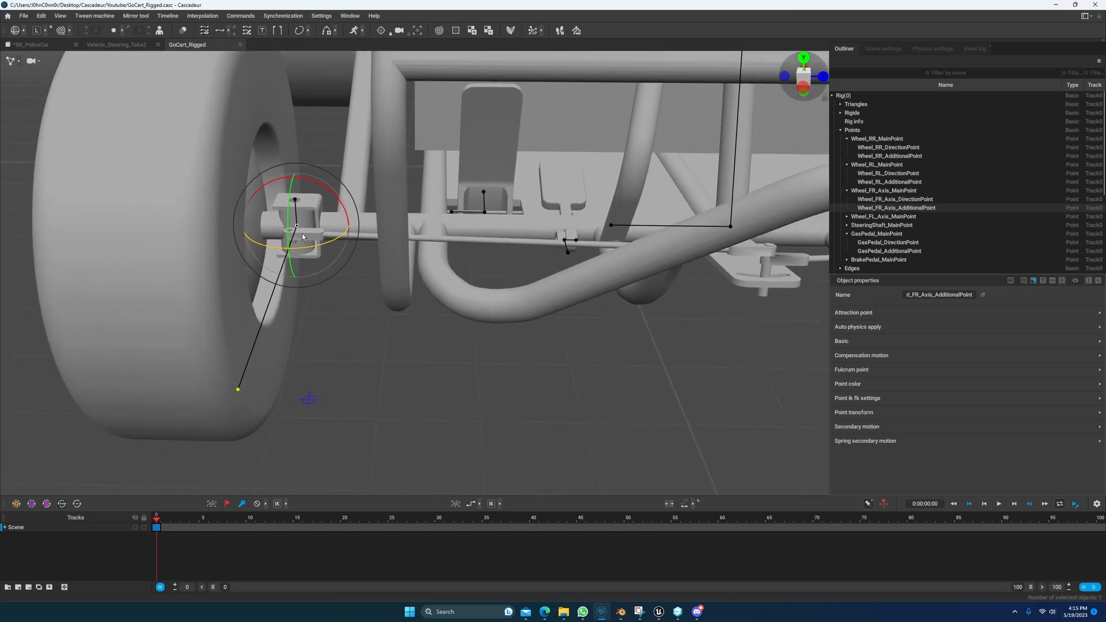
left_click_drag(300, 246, 365, 241)
- Try spinning the rear right wheel by rotating its additional point around the wheel's centre, and undo the rotation
right_click_drag(365, 241, 709, 390)
right_click_drag(551, 409, 481, 360)
left_click(413, 388)
left_click(542, 389)
right_click_drag(556, 401, 456, 180)
scroll(439, 209, "up", 7)
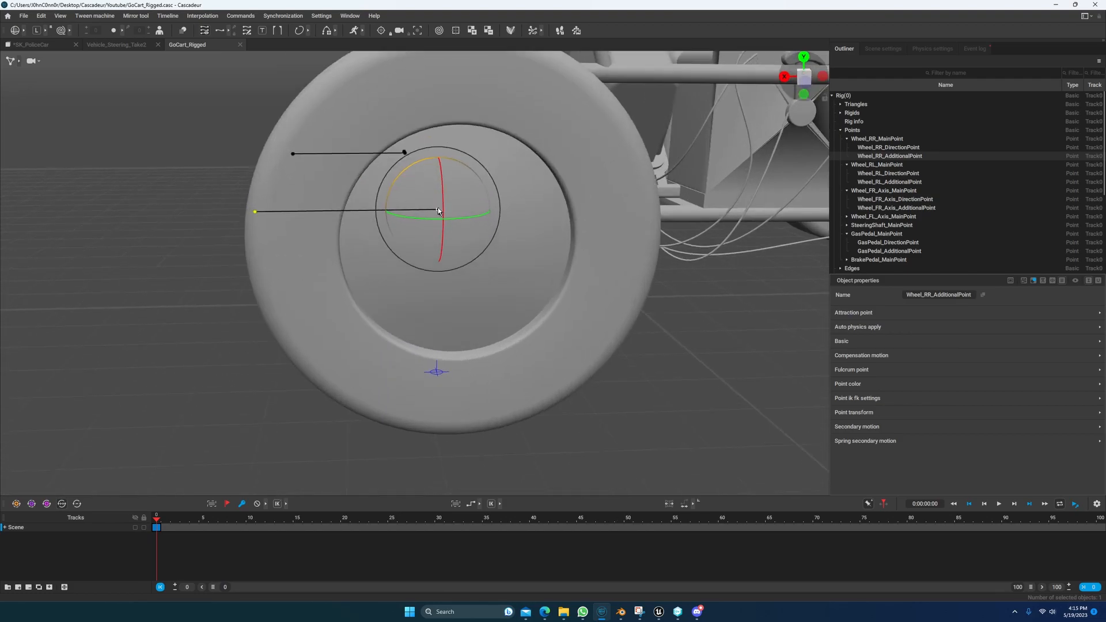
scroll(452, 222, "up", 1)
middle_click_drag(406, 230, 518, 481)
scroll(417, 254, "down", 4)
right_click_drag(355, 181, 379, 284)
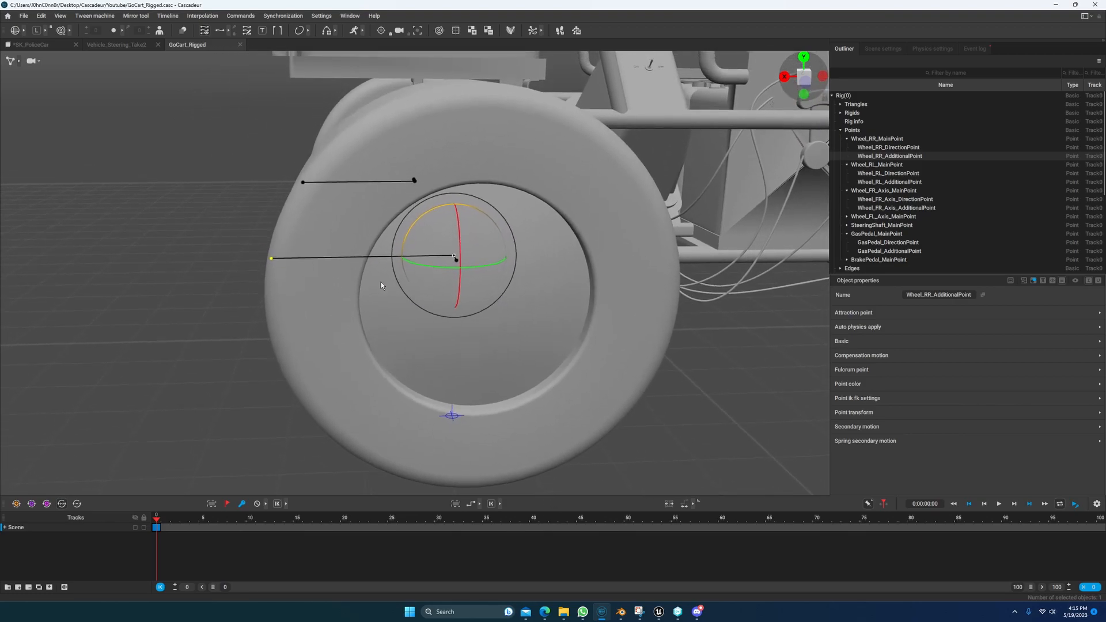
left_click_drag(415, 227, 434, 213)
key("ctrl+z")
- Try rotating the steering wheel's points about a pivot at the base of the steering shaft, and undo the rotation
middle_click_drag(477, 310, 397, 331, "alt")
scroll(403, 322, "down", 8)
middle_click_drag(594, 288, 457, 339, "alt")
left_click_drag(541, 334, 360, 334, "alt")
left_click_drag(470, 325, 310, 350, "alt")
left_click_drag(402, 351, 467, 207, "alt")
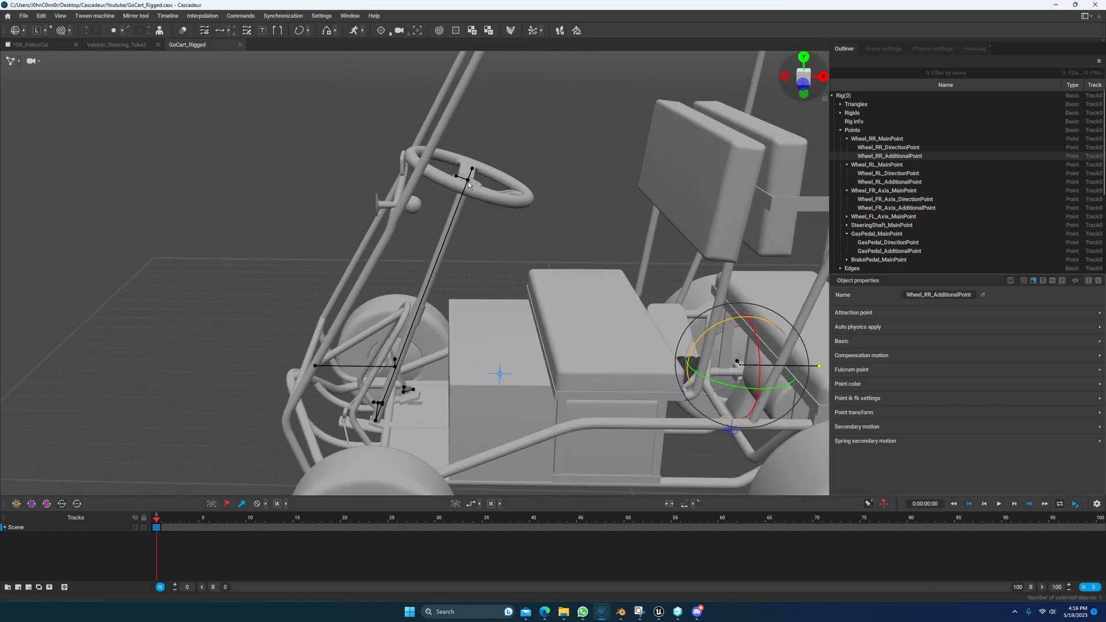
left_click(468, 181)
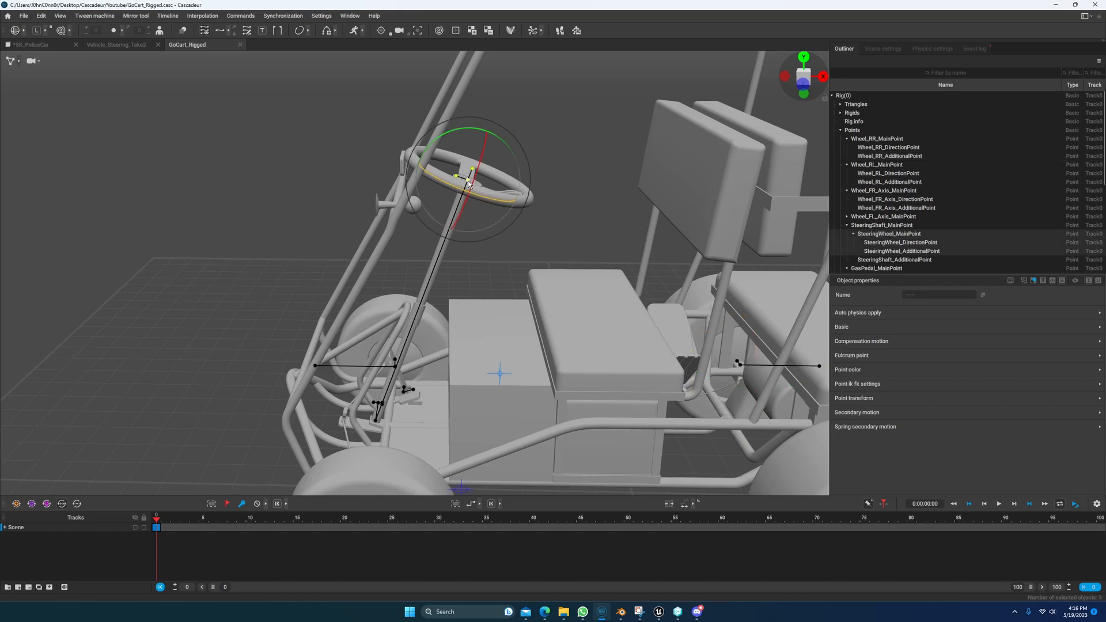
left_click(375, 422)
middle_click_drag(504, 423, 466, 381, "alt")
left_click_drag(466, 381, 462, 359, "alt")
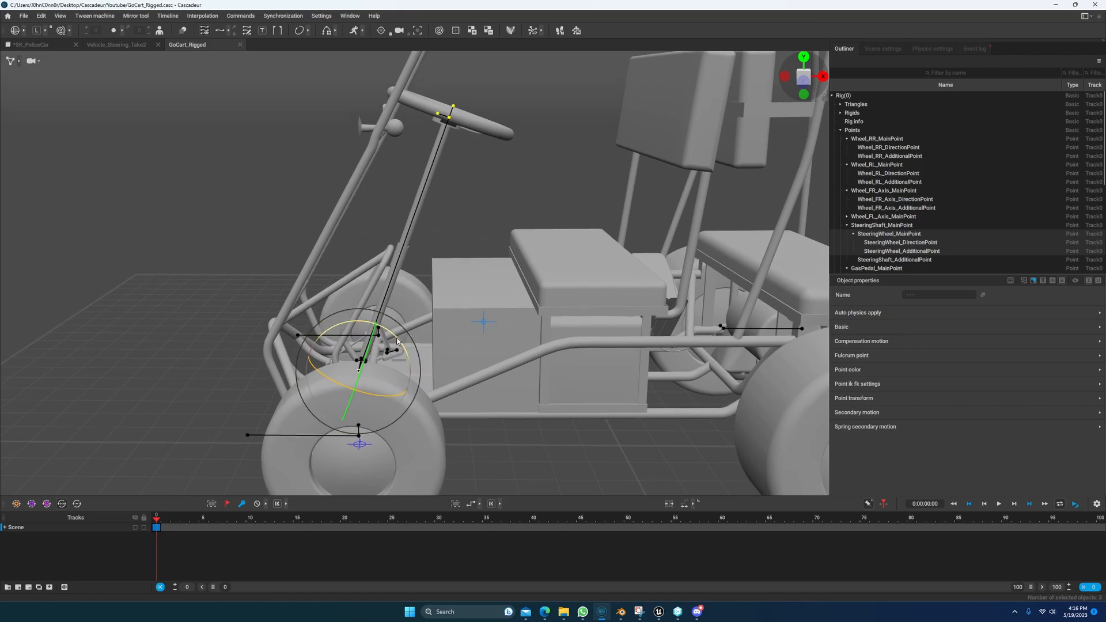
left_click_drag(397, 341, 409, 319)
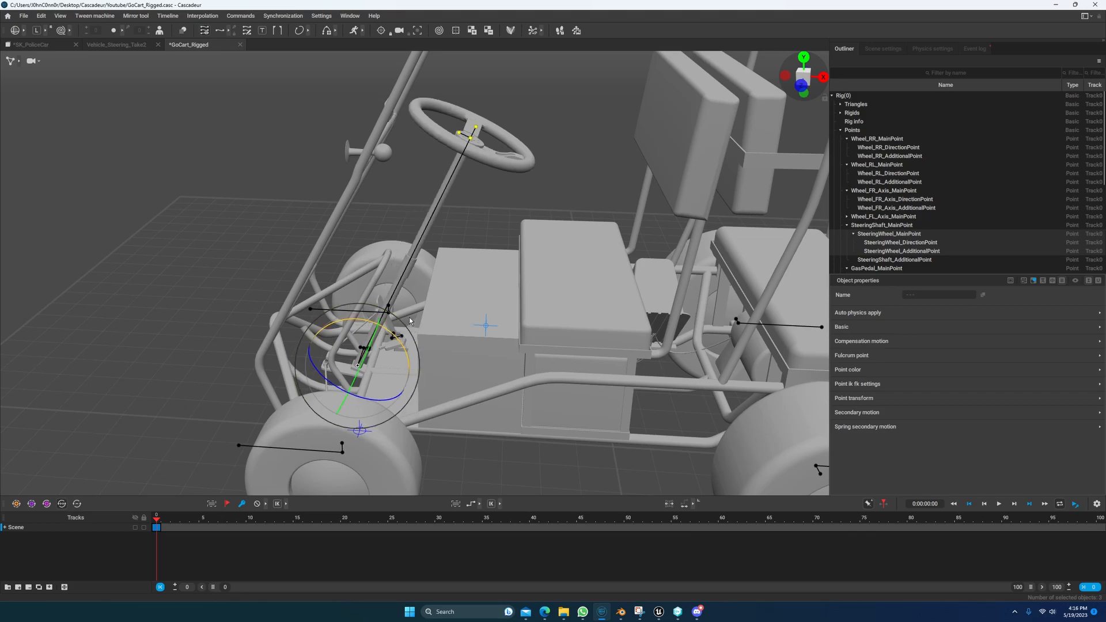
key("ctrl+z")
- Select the steering wheel's additional point and try rotating it around a pivot at the wheel's hub
middle_click_drag(422, 231, 427, 292, "alt")
left_click_drag(427, 293, 443, 289, "alt")
left_click(444, 288)
left_click(426, 218)
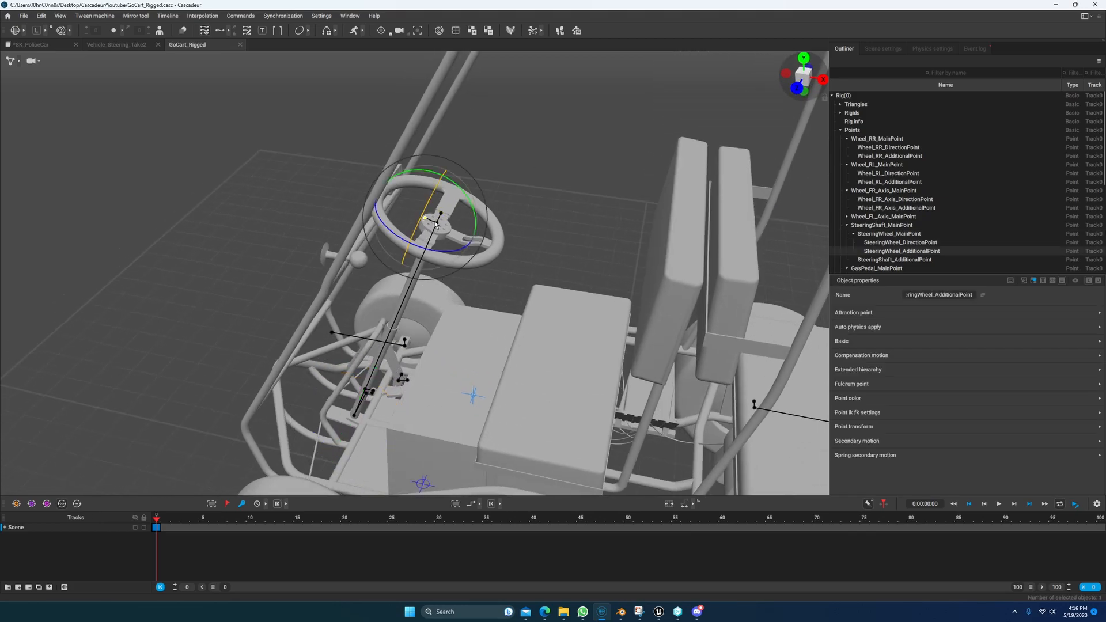
middle_click(438, 225)
left_click_drag(440, 261, 465, 270)
left_click_drag(537, 366, 495, 293, "alt")
scroll(497, 300, "down", 5)
left_click_drag(512, 384, 497, 377, "alt")
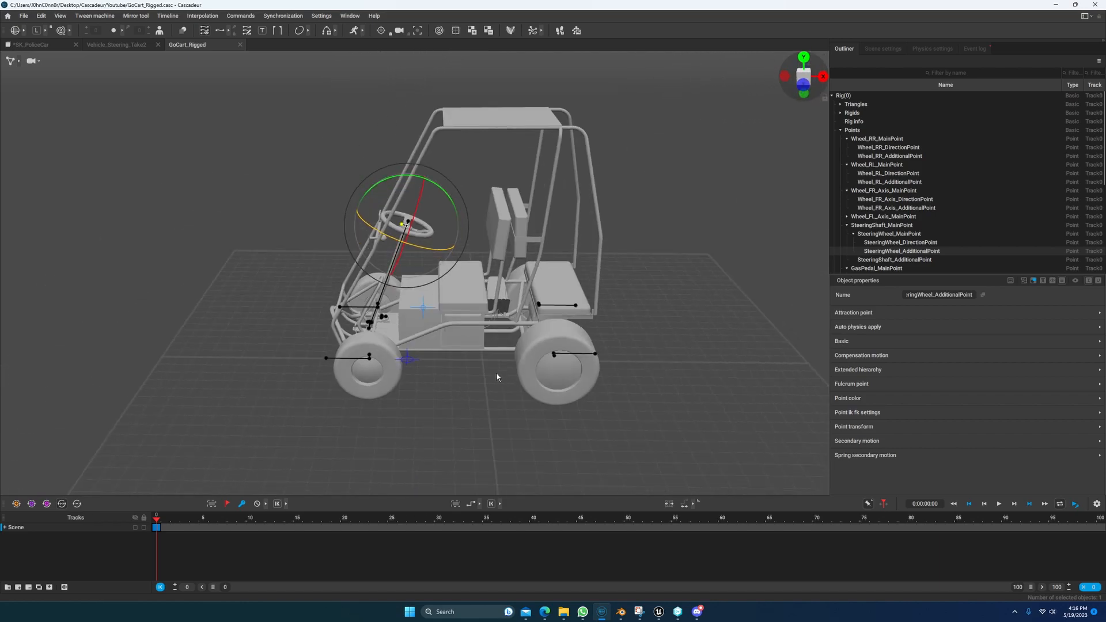
middle_click_drag(475, 401, 476, 427, "alt")
left_click_drag(477, 427, 482, 412, "alt")
middle_click_drag(482, 412, 467, 382, "alt")
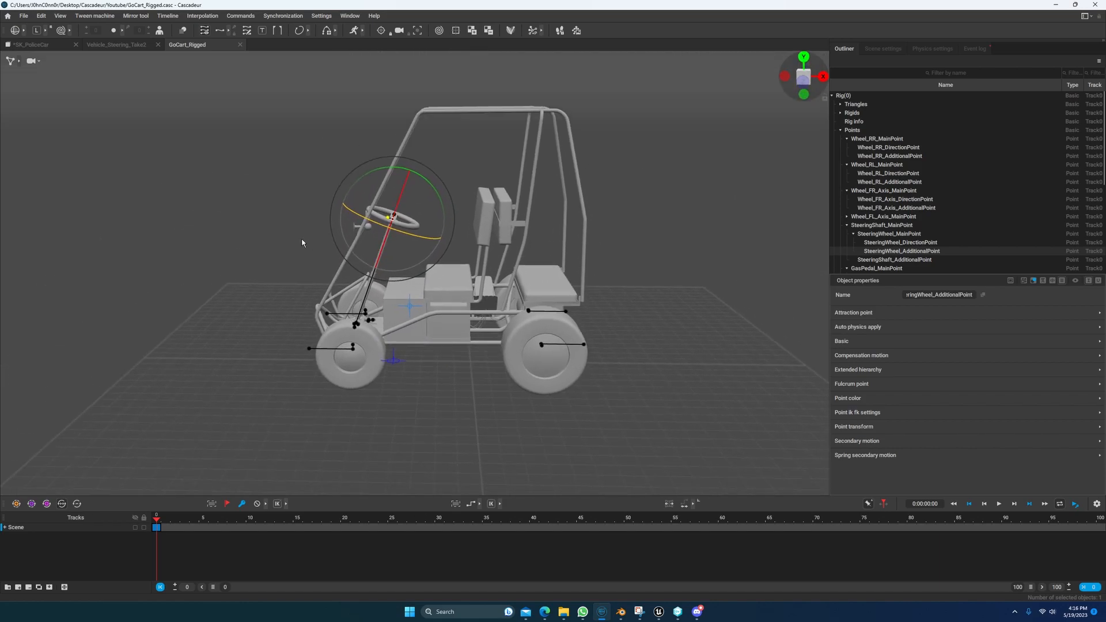
- Open the UE5 Manny sample scene and look over the mannequin's rig
left_click(6, 17)
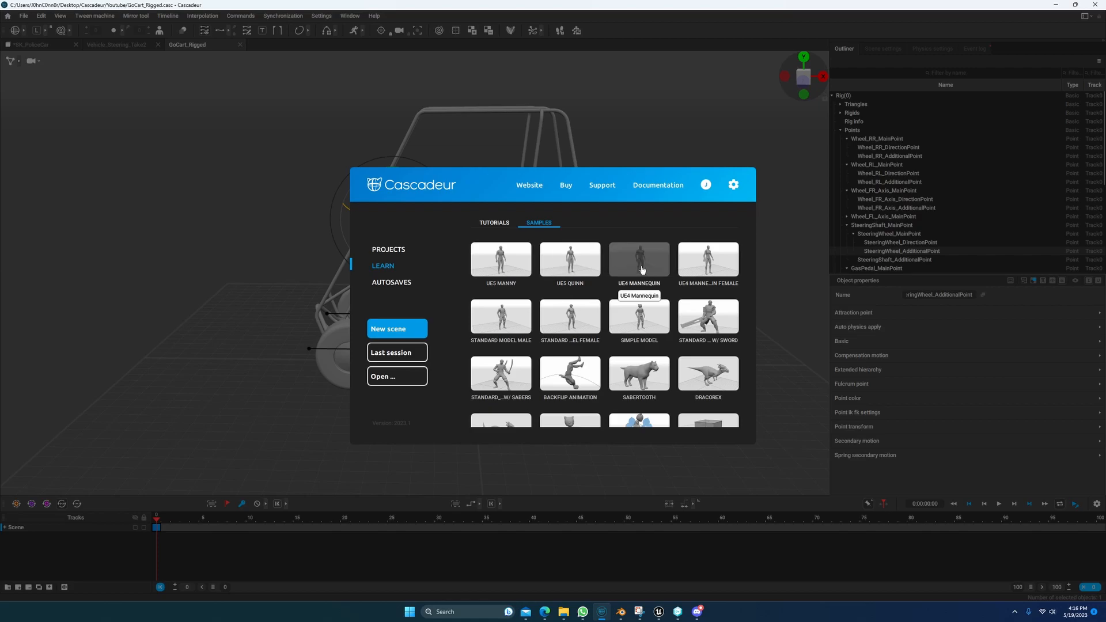
left_click(504, 261)
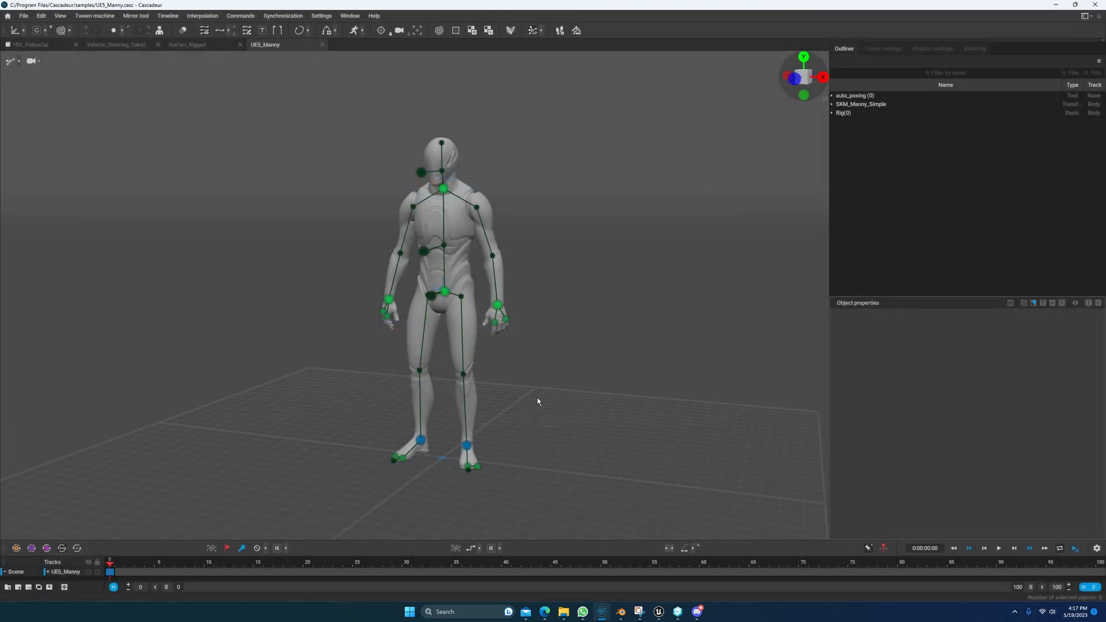
middle_click_drag(536, 397, 507, 331, "alt")
left_click_drag(507, 331, 527, 358, "alt")
middle_click_drag(508, 301, 538, 369, "alt")
left_click_drag(538, 369, 472, 392, "alt")
scroll(472, 392, "up", 5)
left_click_drag(508, 443, 437, 409, "alt")
scroll(547, 444, "down", 5)
scroll(478, 385, "up", 5)
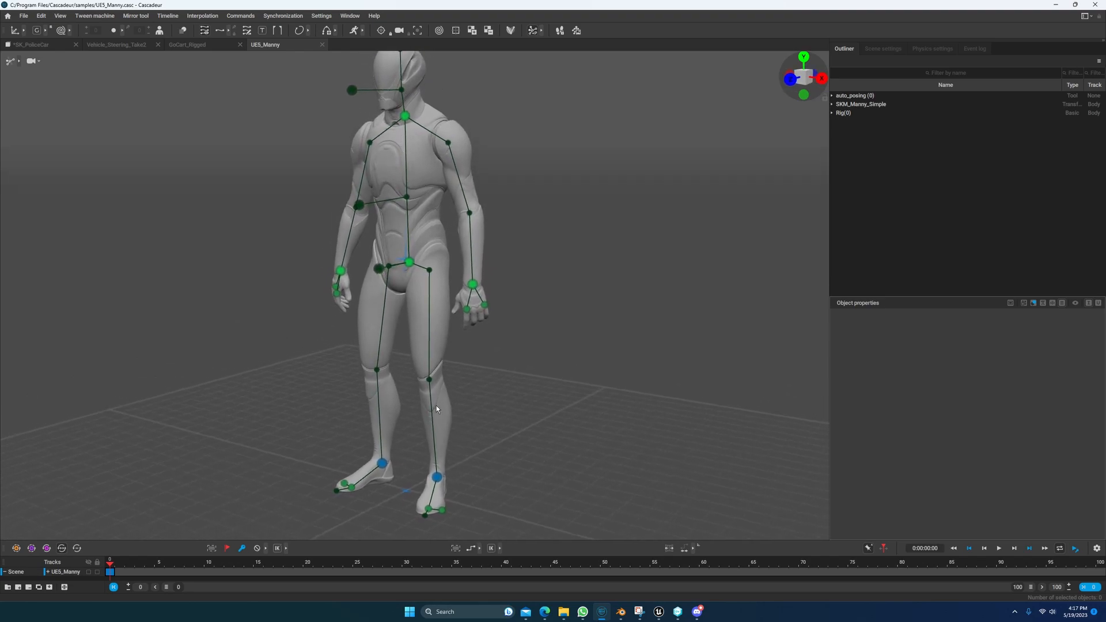
- Import the GoCart_Rigged scene into the UE5_Manny scene
left_click(22, 16)
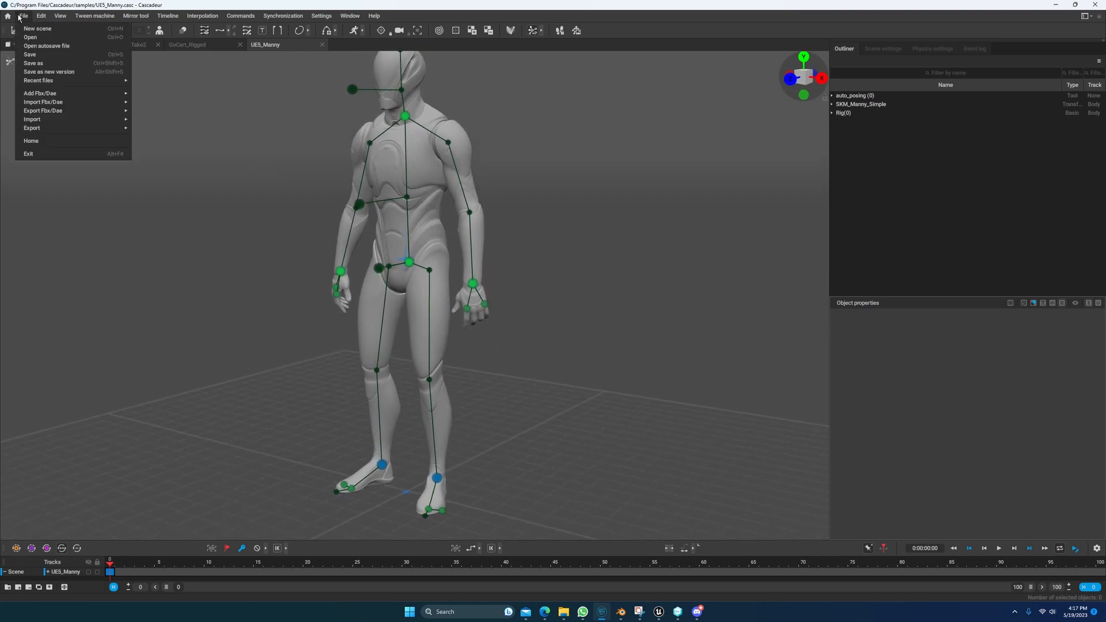
mouse_move(86, 119)
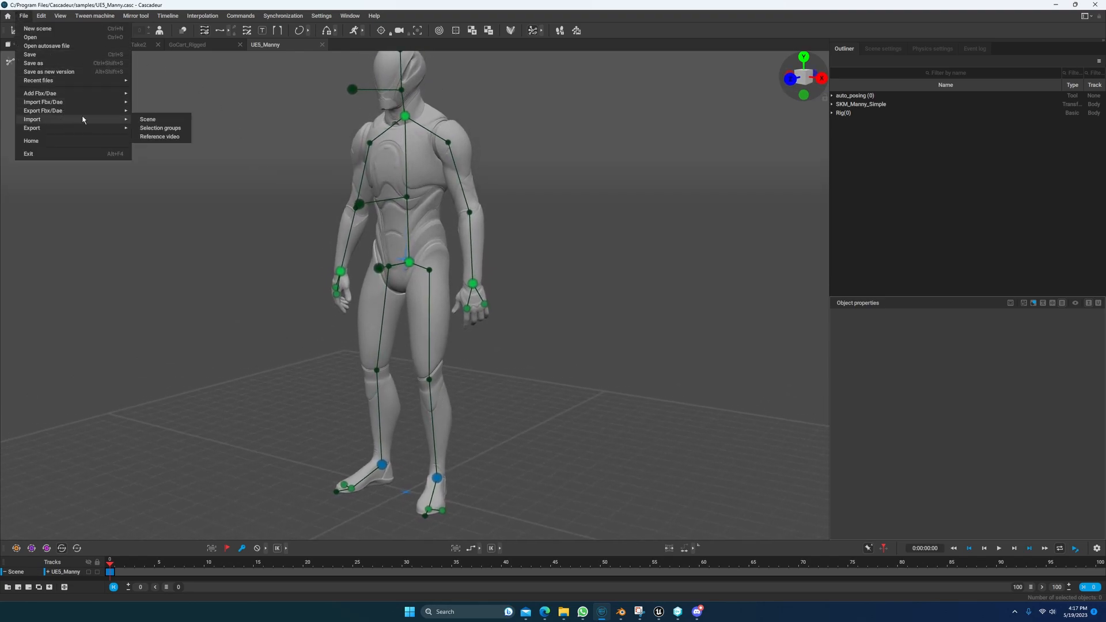
left_click(157, 121)
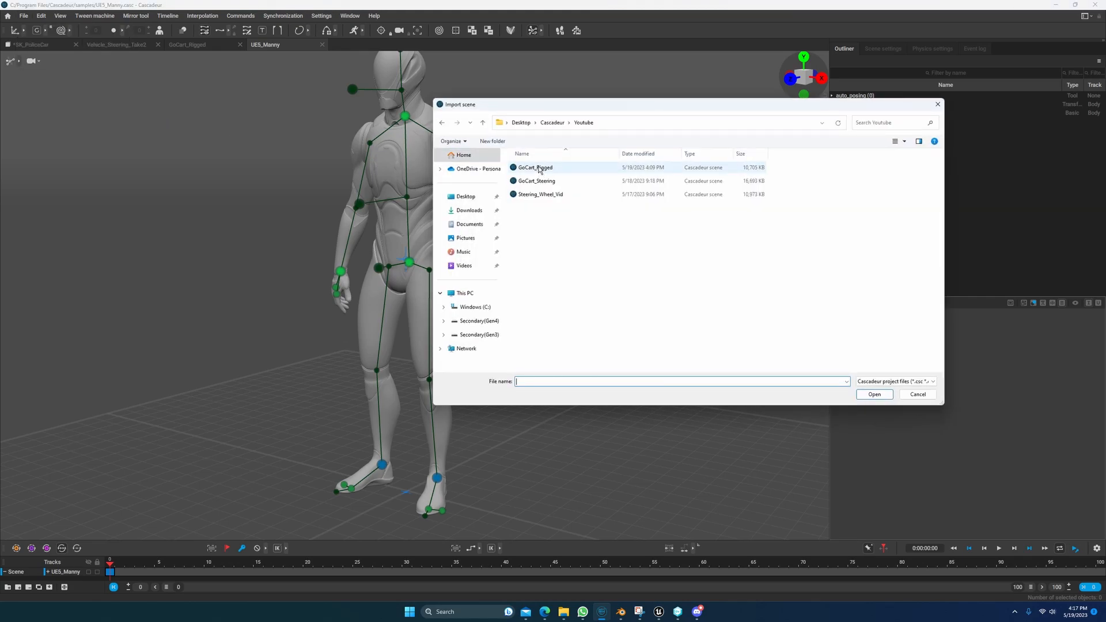
double_click(539, 169)
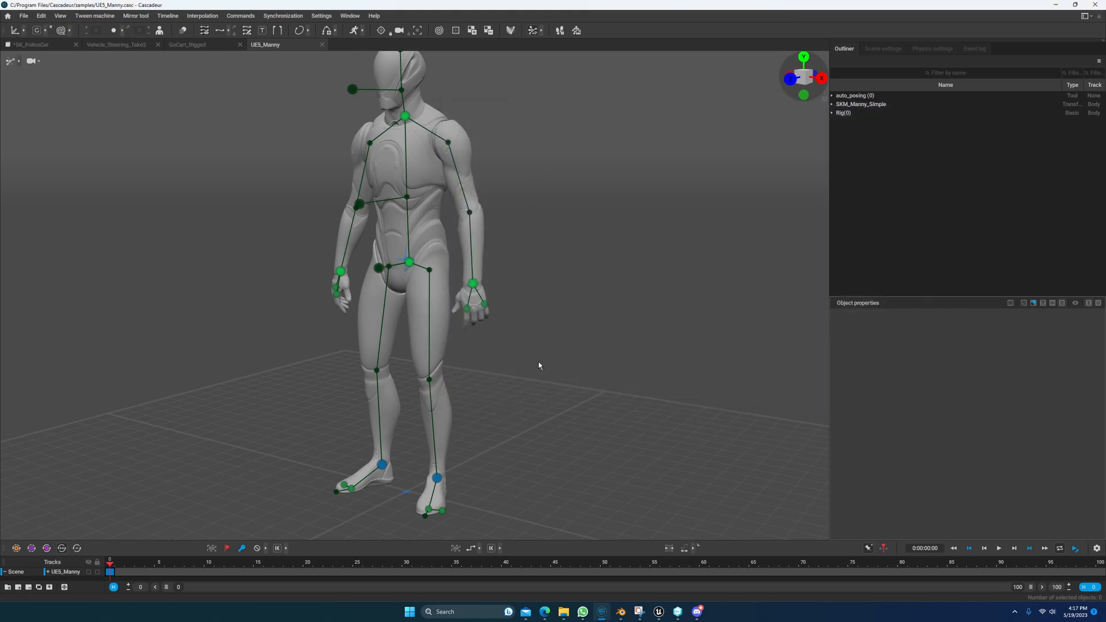
middle_click_drag(435, 413, 448, 349)
left_click_drag(449, 348, 516, 345, "alt")
middle_click_drag(461, 307, 504, 351)
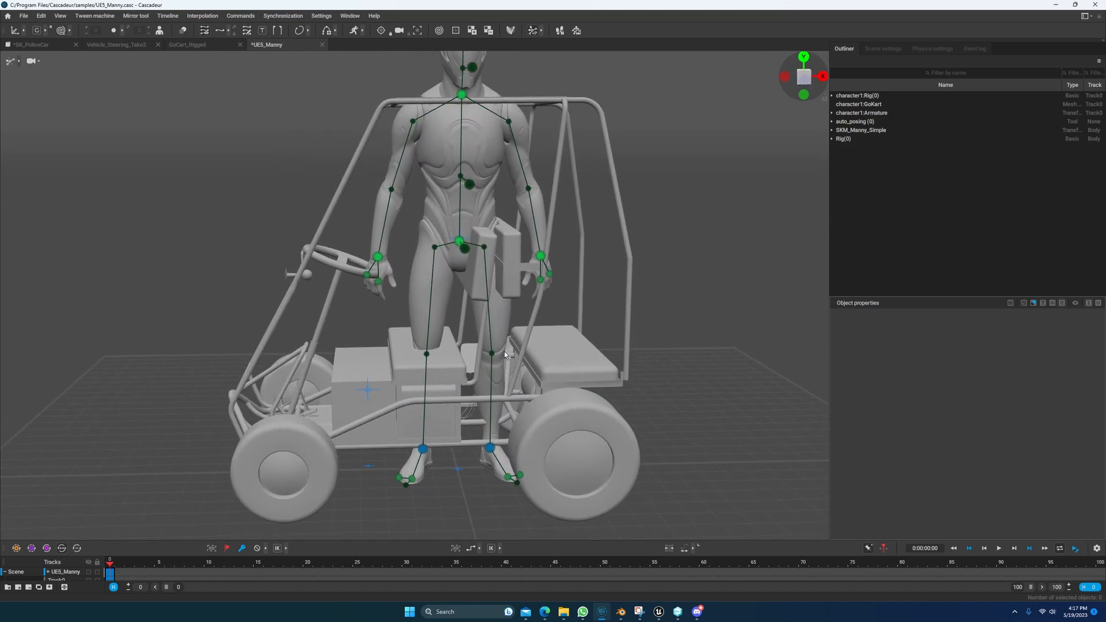
- Select the mannequin's center of mass and review which object types are visible and selectable in the viewport
left_click(459, 245)
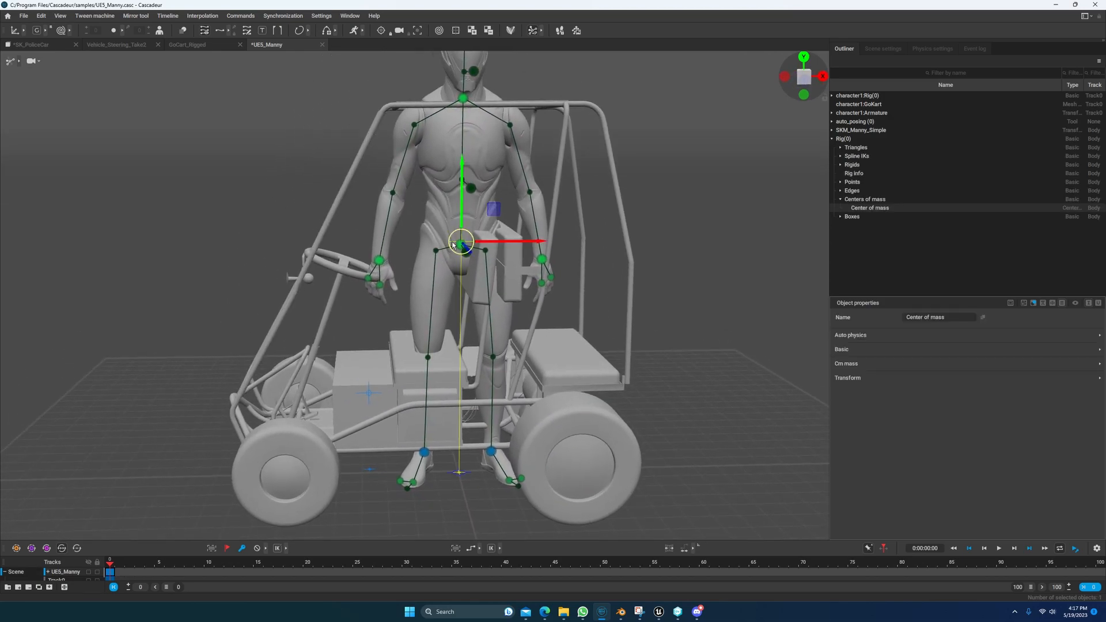
left_click(11, 64)
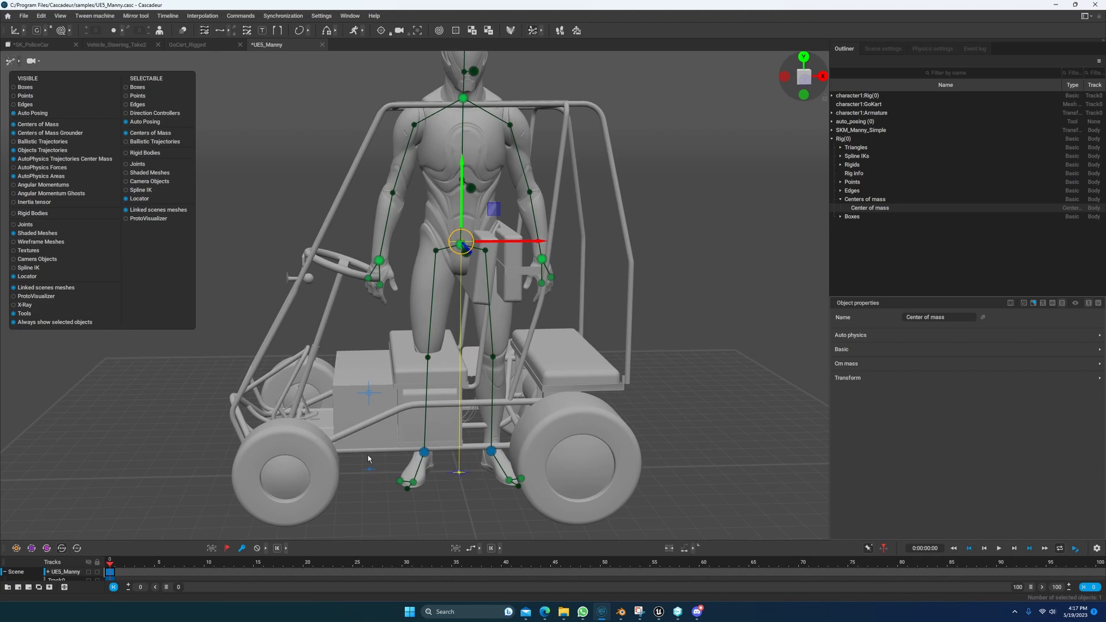
left_click(373, 484)
- Move the mannequin by its center of mass slightly towards the front of the go-kart
middle_click_drag(443, 504, 421, 420)
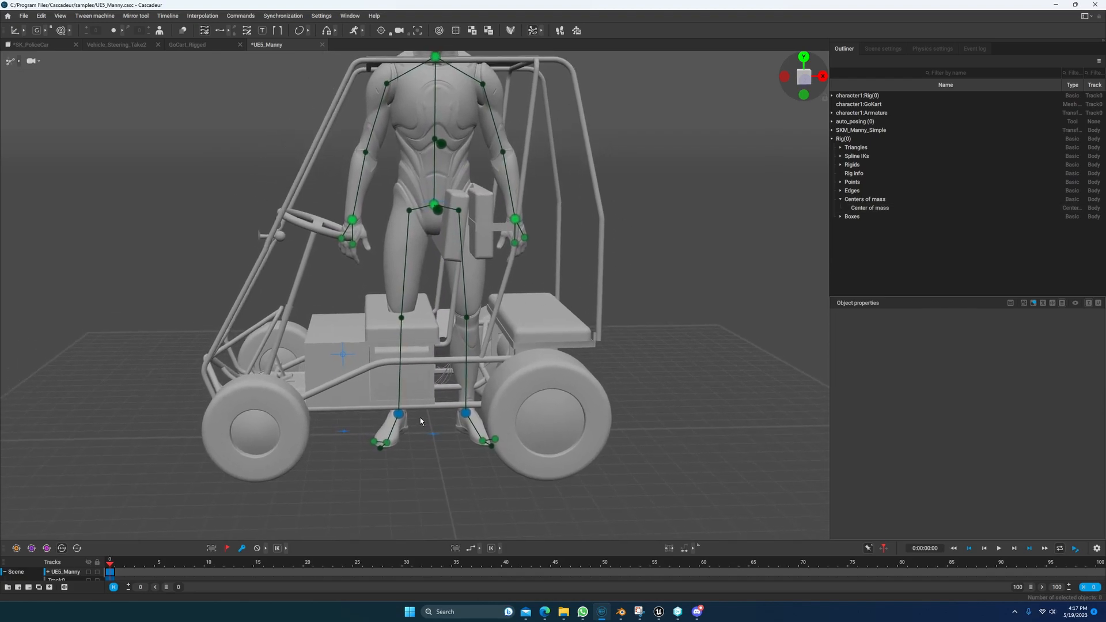
left_click(426, 204)
left_click_drag(471, 203, 447, 206)
- Rotate the mannequin using the fixed 90-degree rotation step so it faces the go-kart's steering wheel
key("e")
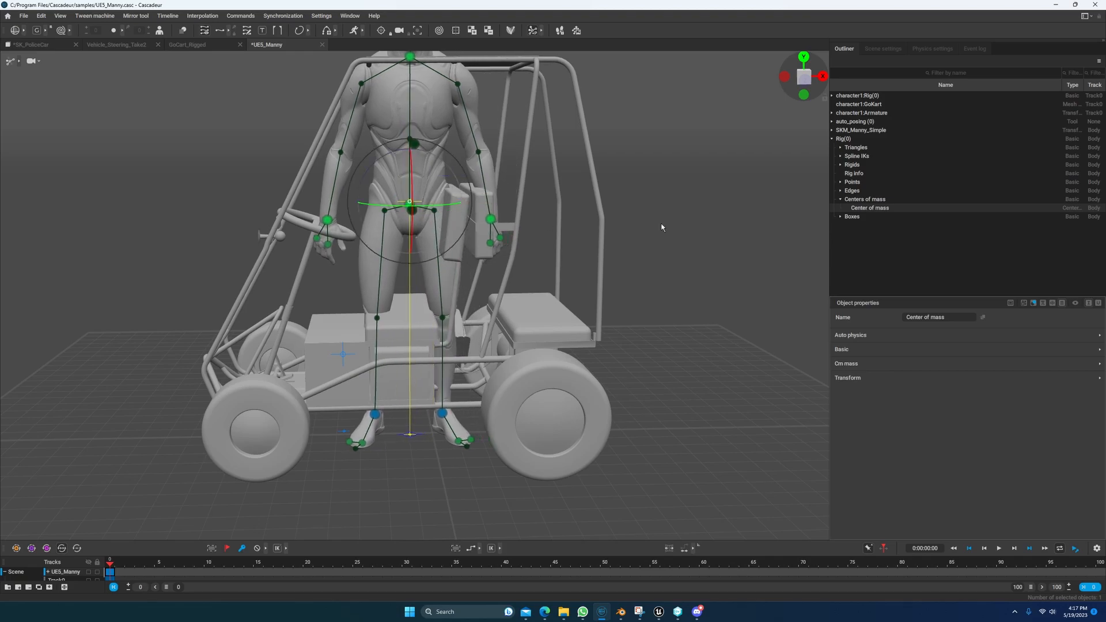
left_click(883, 48)
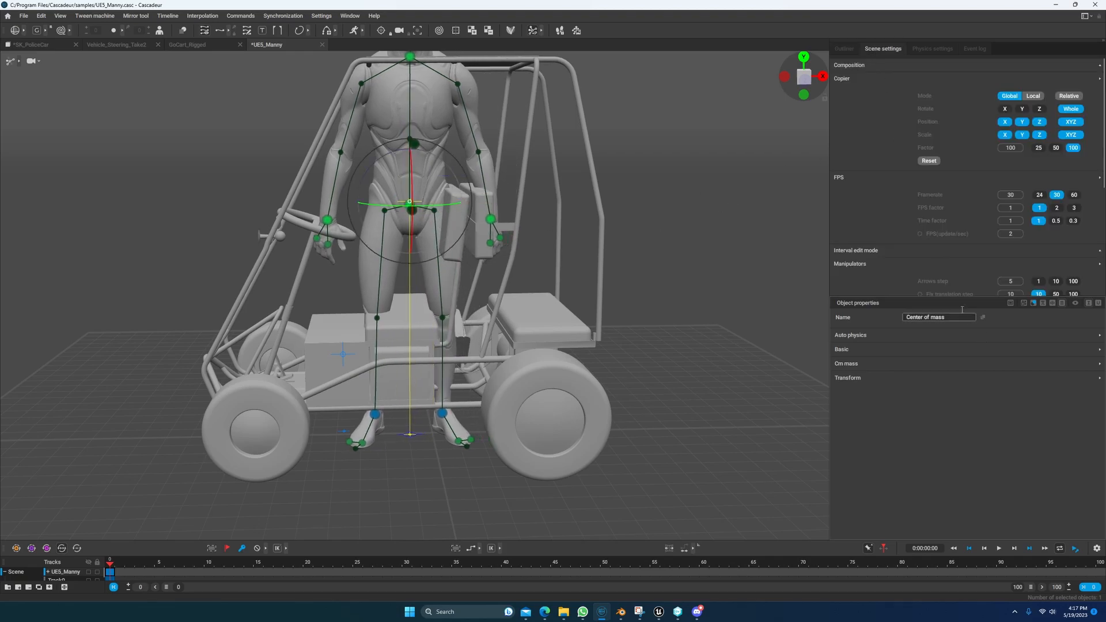
scroll(904, 261, "down", 3)
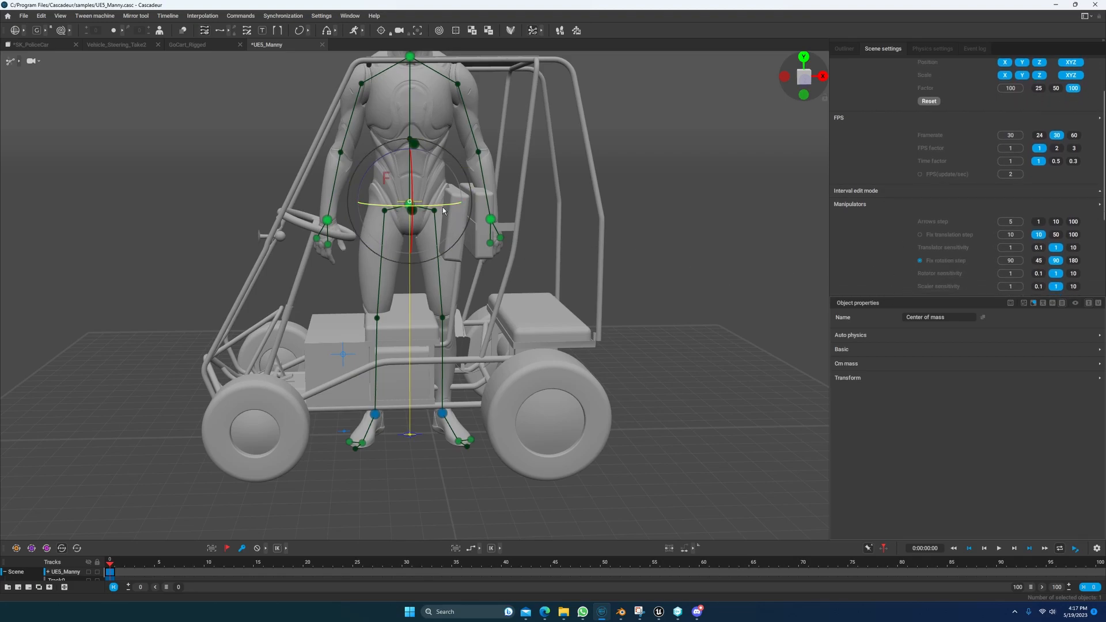
left_click_drag(443, 205, 422, 208)
- Lower the mannequin by its center of mass until its hips are level with the go-kart's seat
key("w")
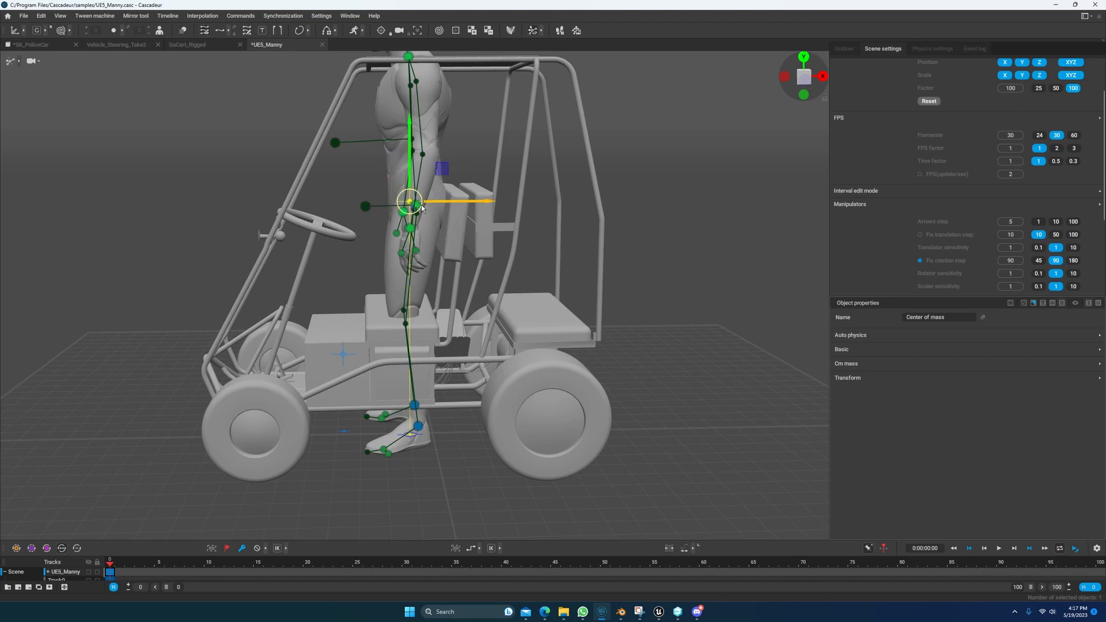
left_click_drag(447, 270, 441, 252, "alt")
left_click_drag(418, 165, 442, 284)
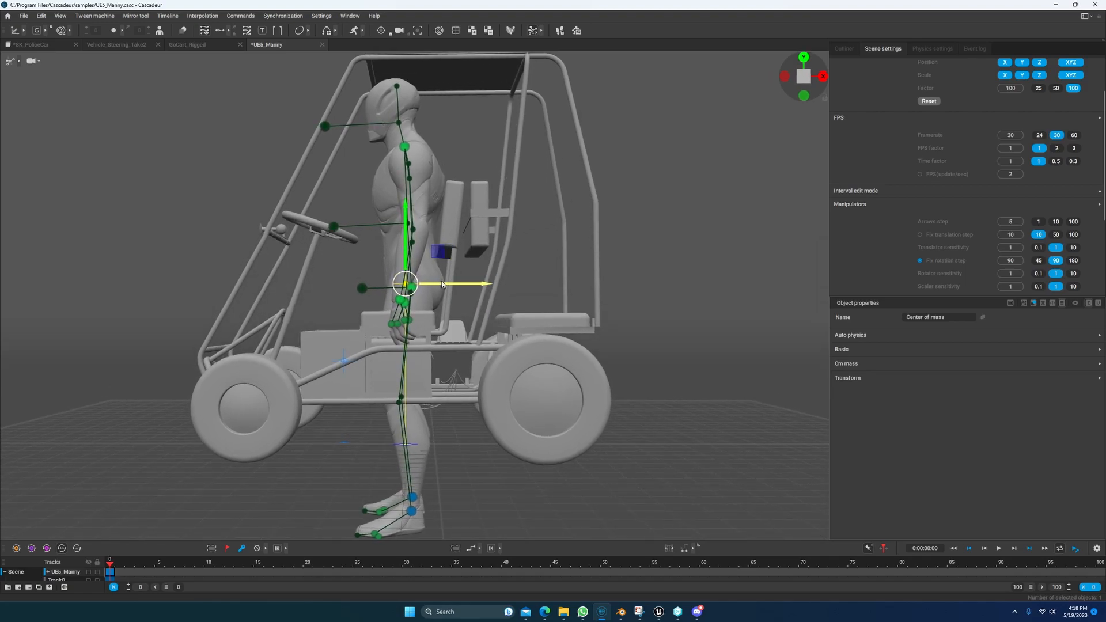
left_click_drag(469, 249, 462, 271, "alt")
middle_click_drag(465, 431, 483, 343, "alt")
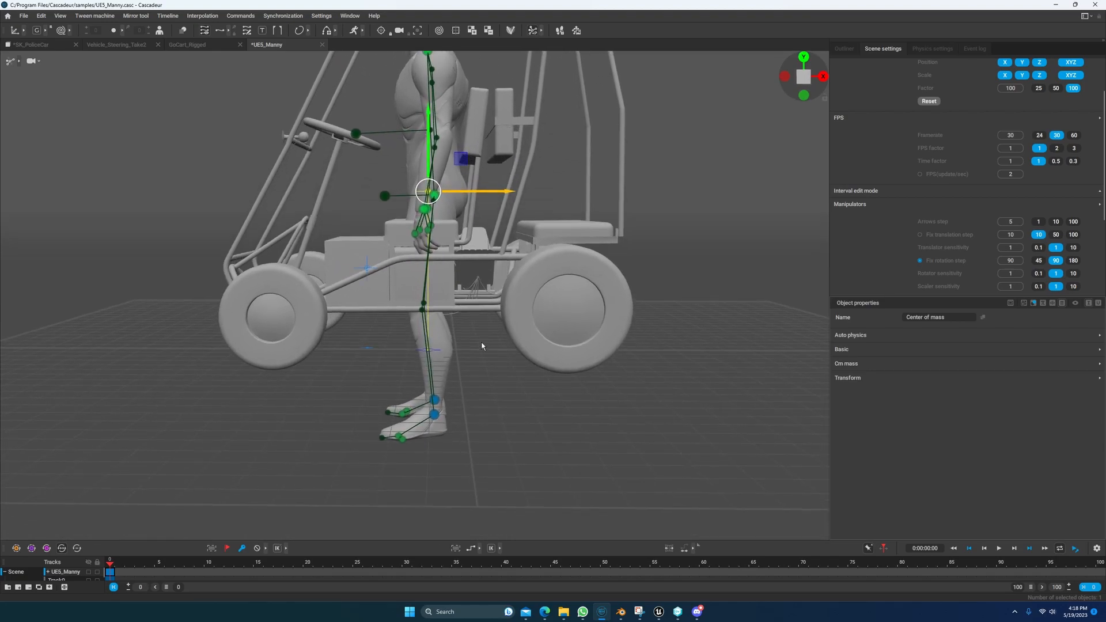
- Activate the pelvis point together with the pelvis and chest direction controllers as AutoPosing controls
left_click(468, 236)
left_click_drag(467, 237, 445, 297, "alt")
scroll(438, 268, "up", 4)
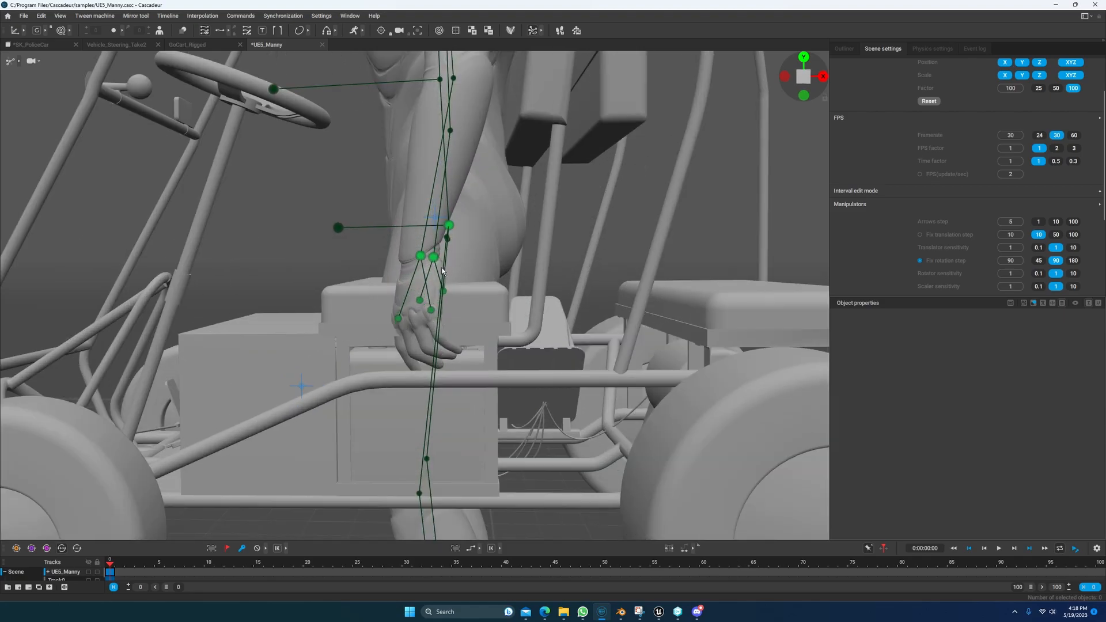
scroll(467, 332, "up", 1)
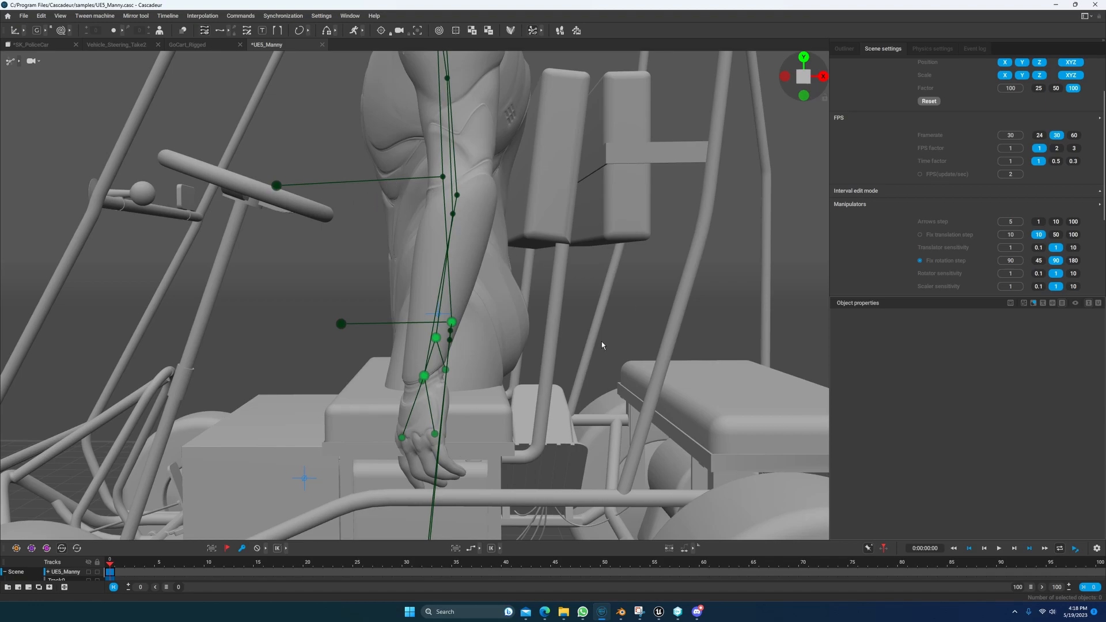
right_click_drag(522, 348, 403, 260)
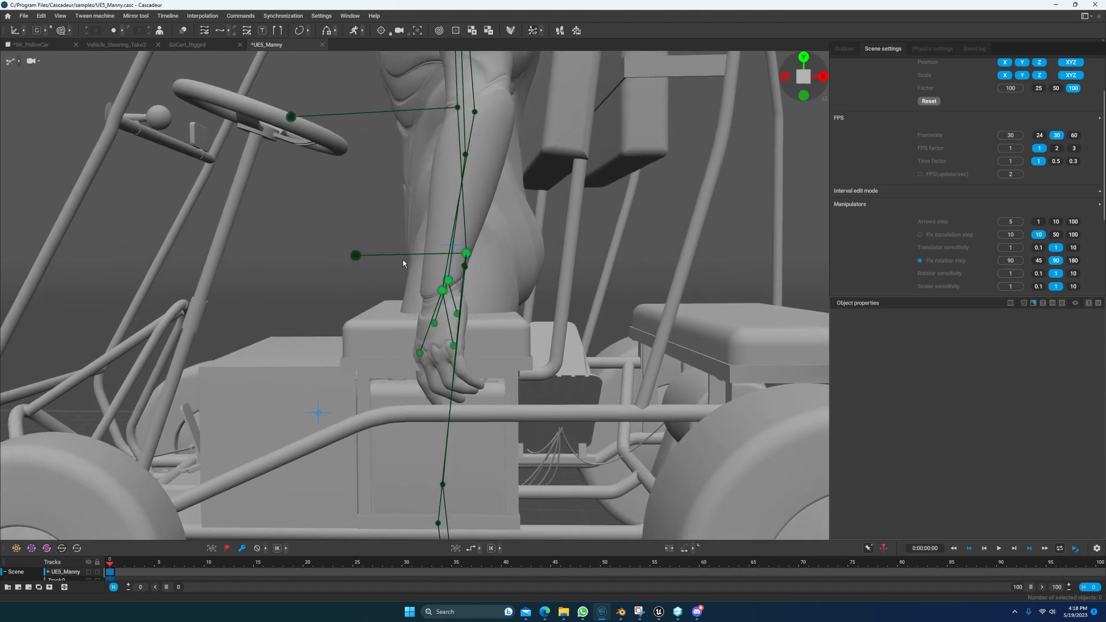
left_click(467, 253)
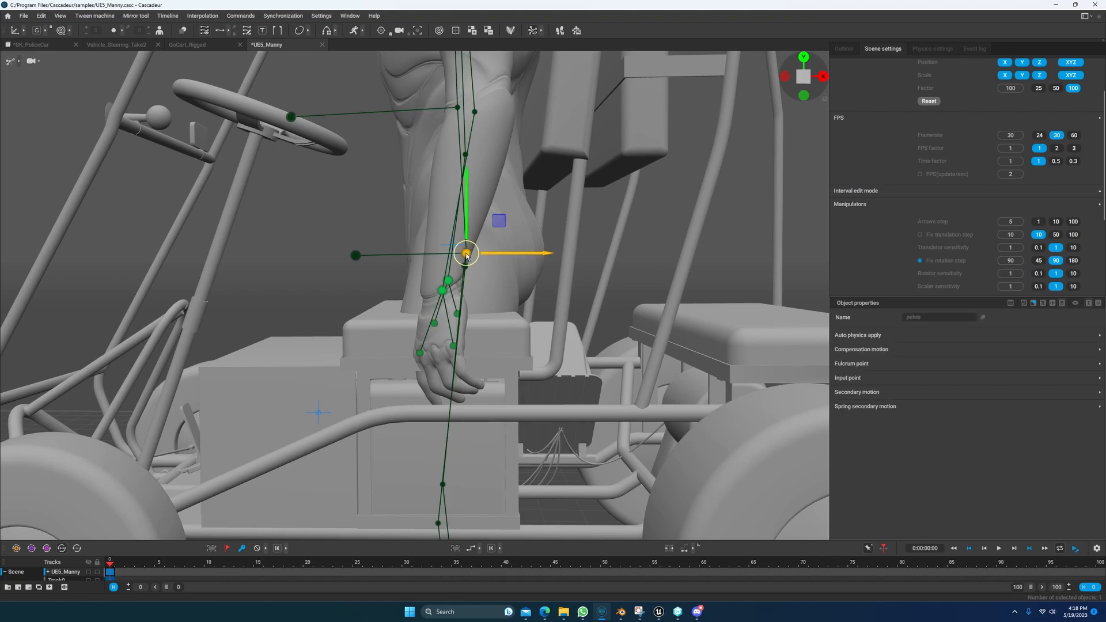
right_click_drag(467, 348, 460, 519)
right_click_drag(457, 413, 373, 342)
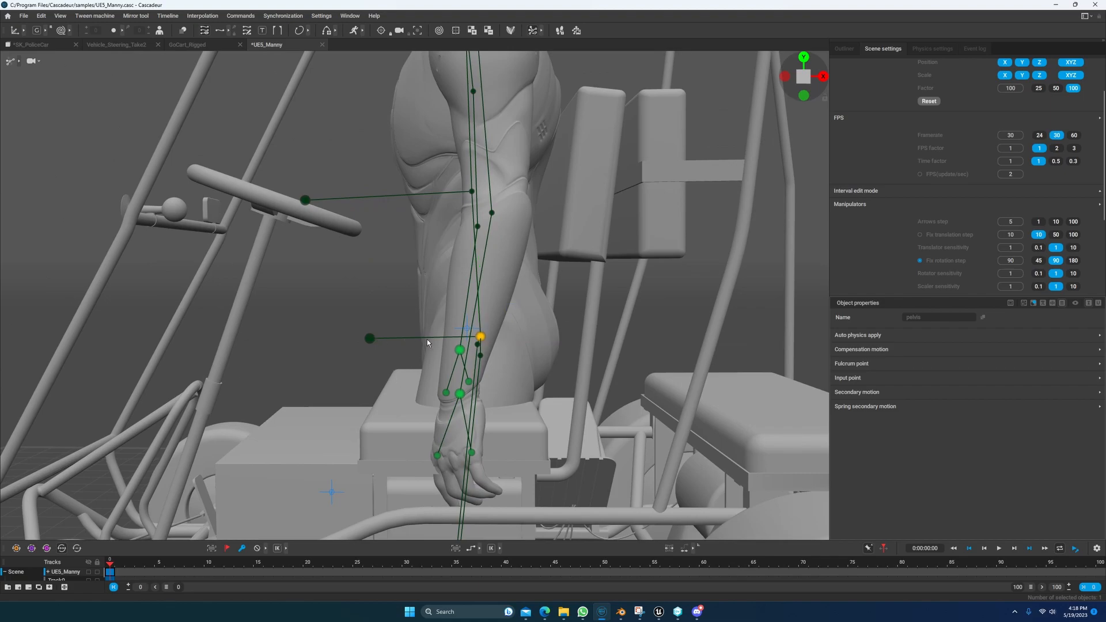
left_click(370, 339, "ctrl")
left_click(305, 200, "ctrl")
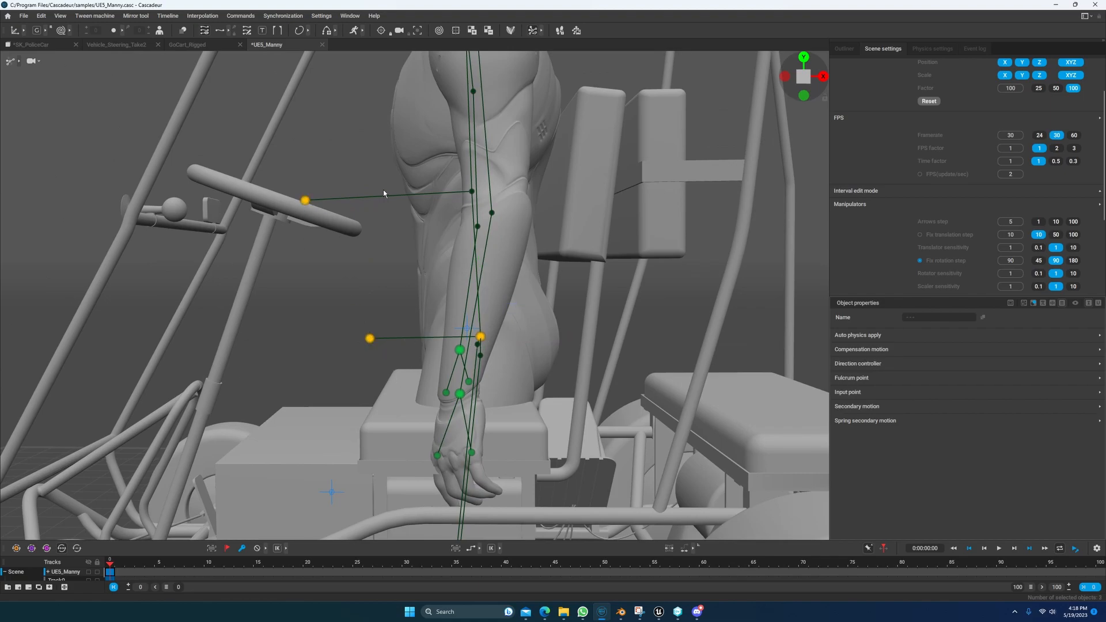
- Select both ankle points and move the feet forward and up to the front of the go-kart, bending the legs
left_click(528, 395)
scroll(510, 346, "down", 3)
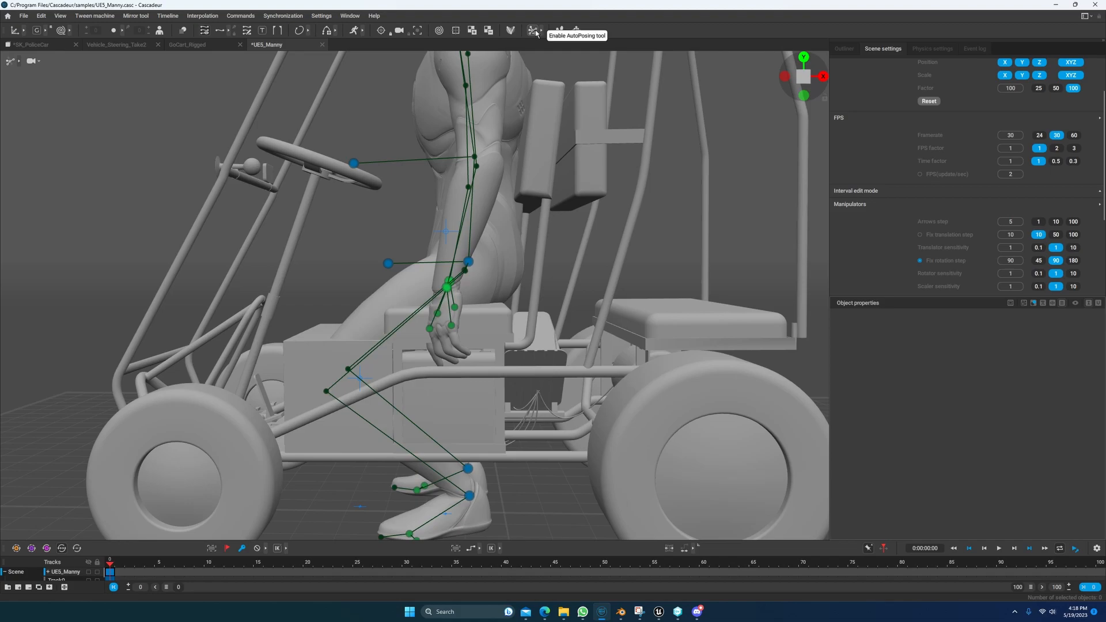
scroll(579, 337, "down", 4)
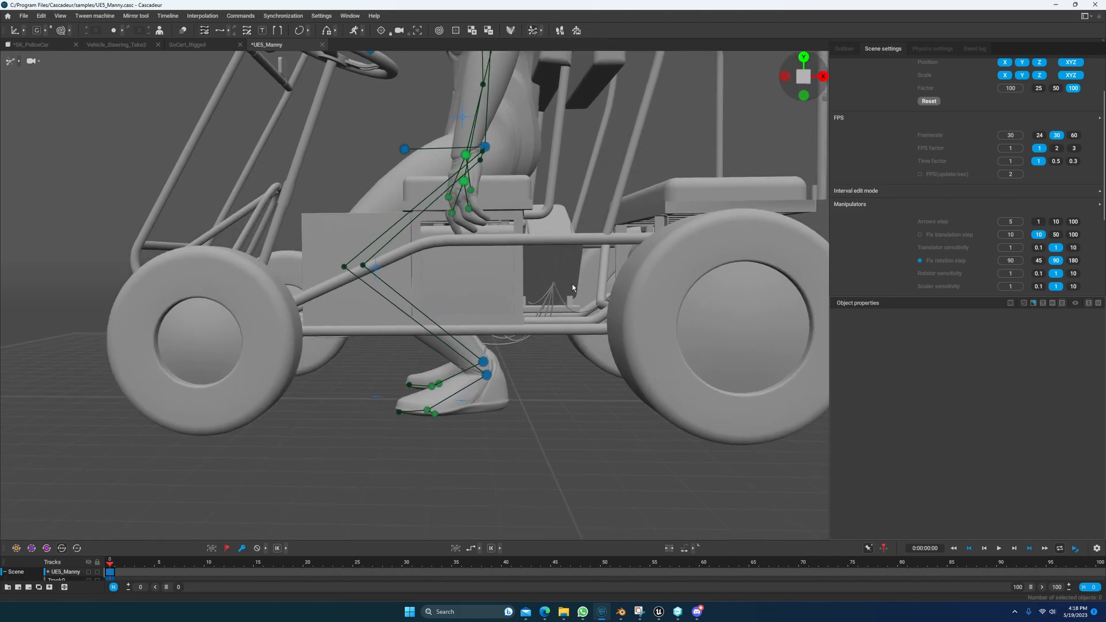
left_click_drag(500, 379, 500, 381)
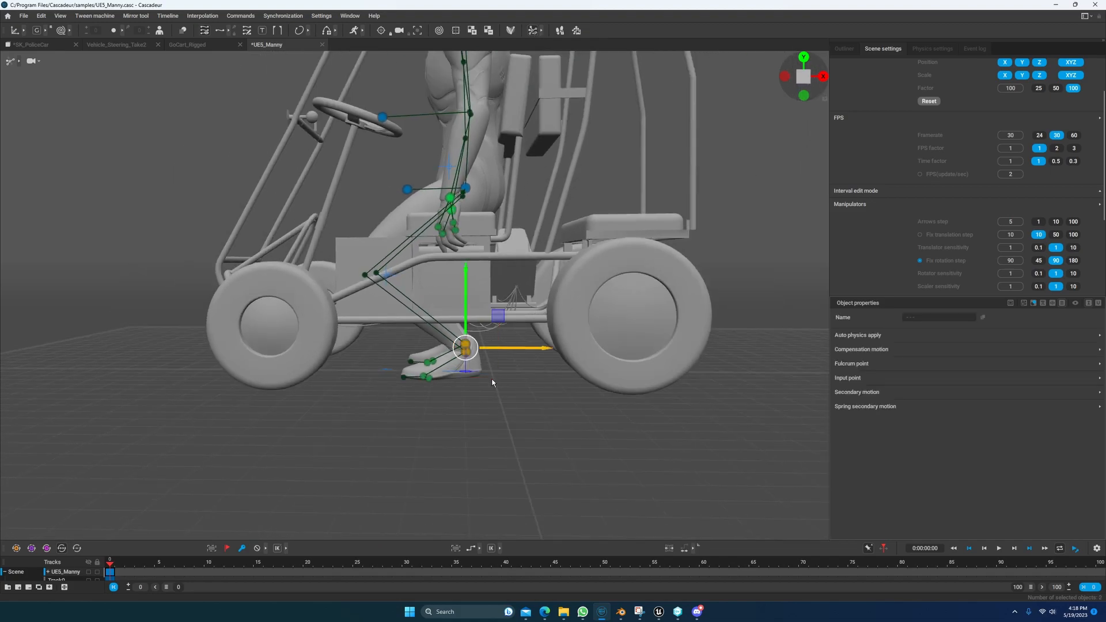
scroll(507, 392, "up", 3)
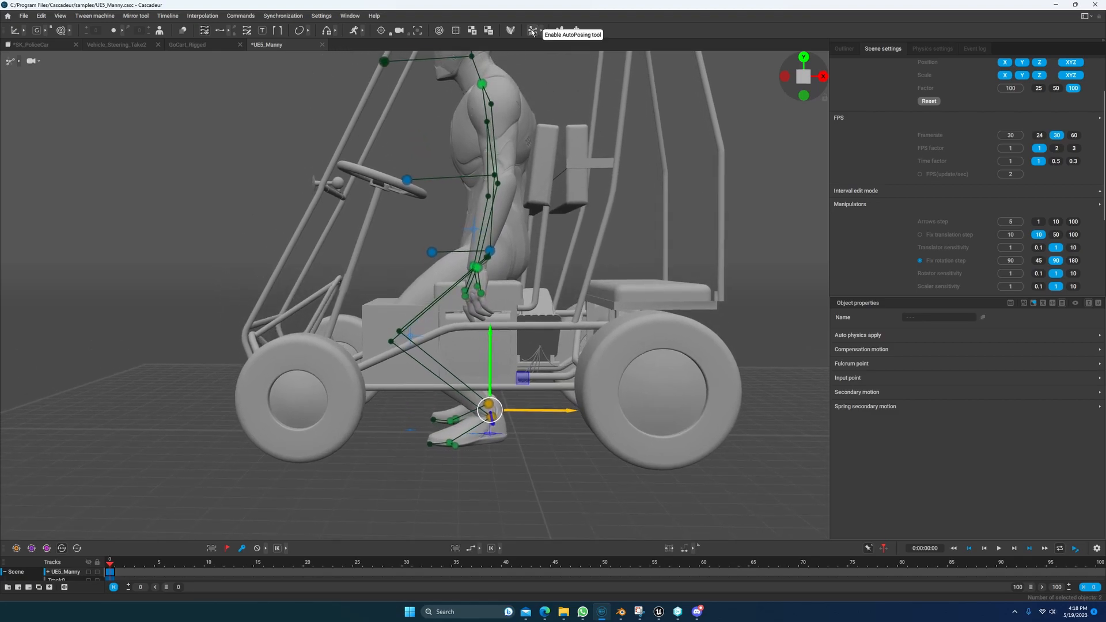
middle_click_drag(529, 370, 556, 297)
left_click_drag(546, 321, 428, 246)
right_click_drag(427, 246, 359, 296)
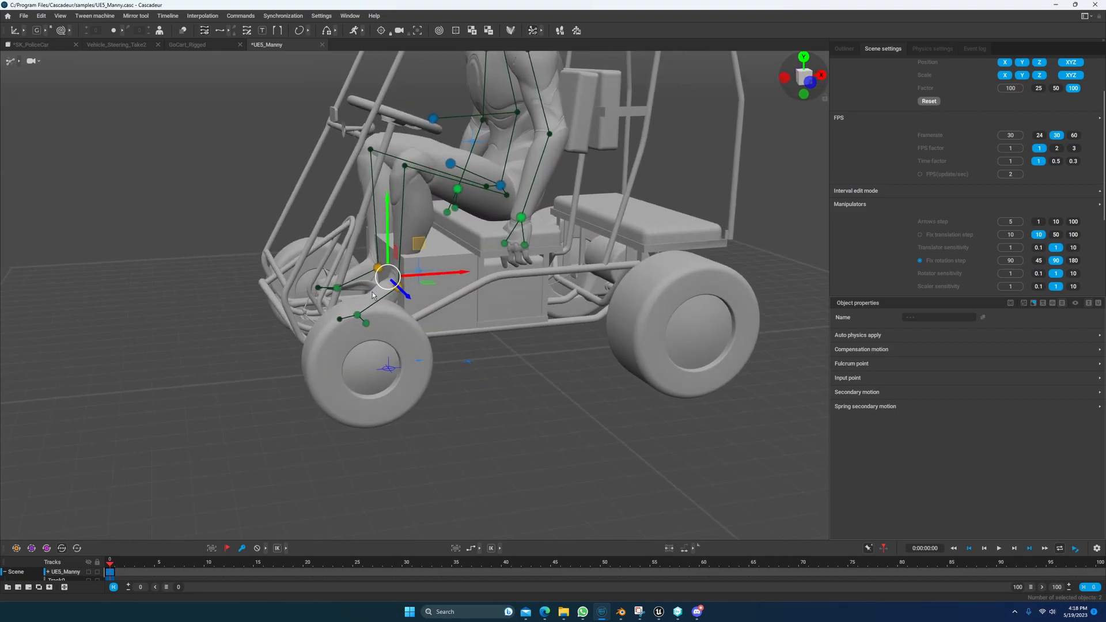
- Fine-tune the position of both feet behind the go-kart's front frame
left_click_drag(415, 247, 401, 266)
right_click_drag(401, 266, 383, 307)
left_click_drag(384, 307, 277, 344, "alt")
middle_click_drag(277, 344, 383, 309, "alt")
scroll(383, 309, "up", 4)
left_click_drag(383, 305, 429, 352, "alt")
left_click_drag(505, 310, 534, 299)
middle_click_drag(545, 272, 526, 313, "alt")
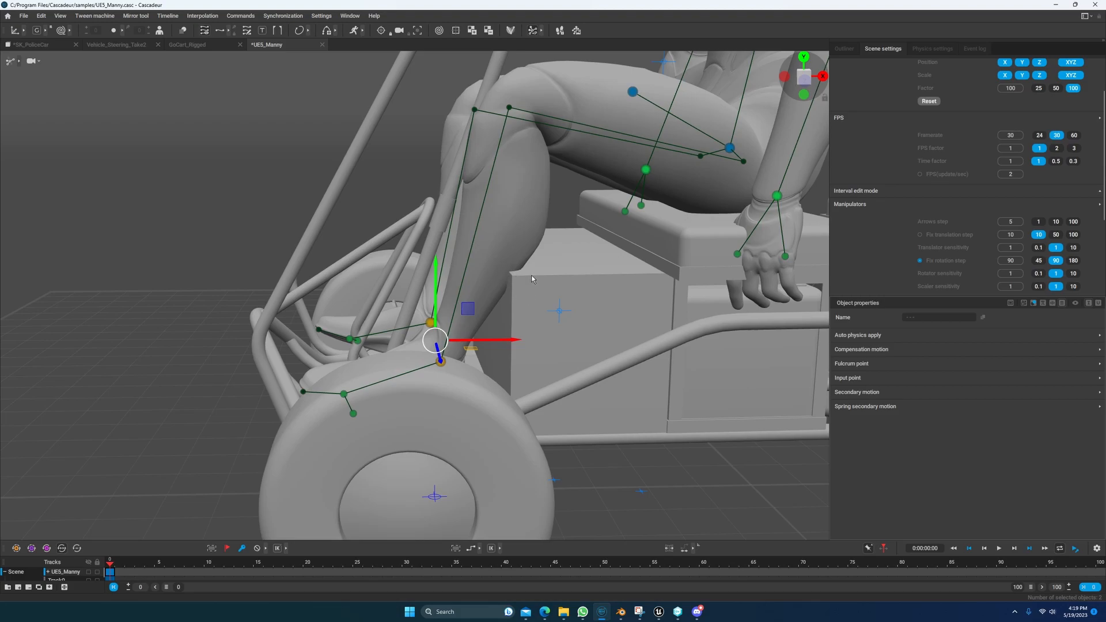
scroll(532, 269, "down", 5)
scroll(462, 288, "up", 3)
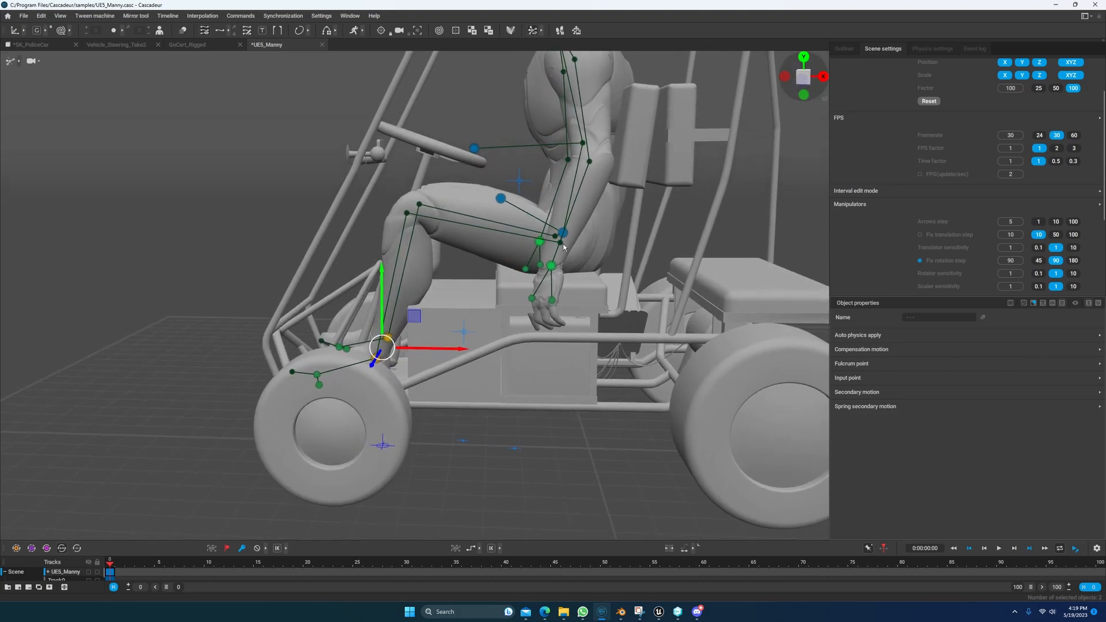
- Reposition the pelvis on the seat and shift the neck point to shape the mannequin's seated driving posture
left_click(562, 233)
left_click_drag(606, 229, 584, 240)
right_click_drag(584, 240, 540, 164)
left_click(521, 112)
left_click_drag(556, 110, 564, 118)
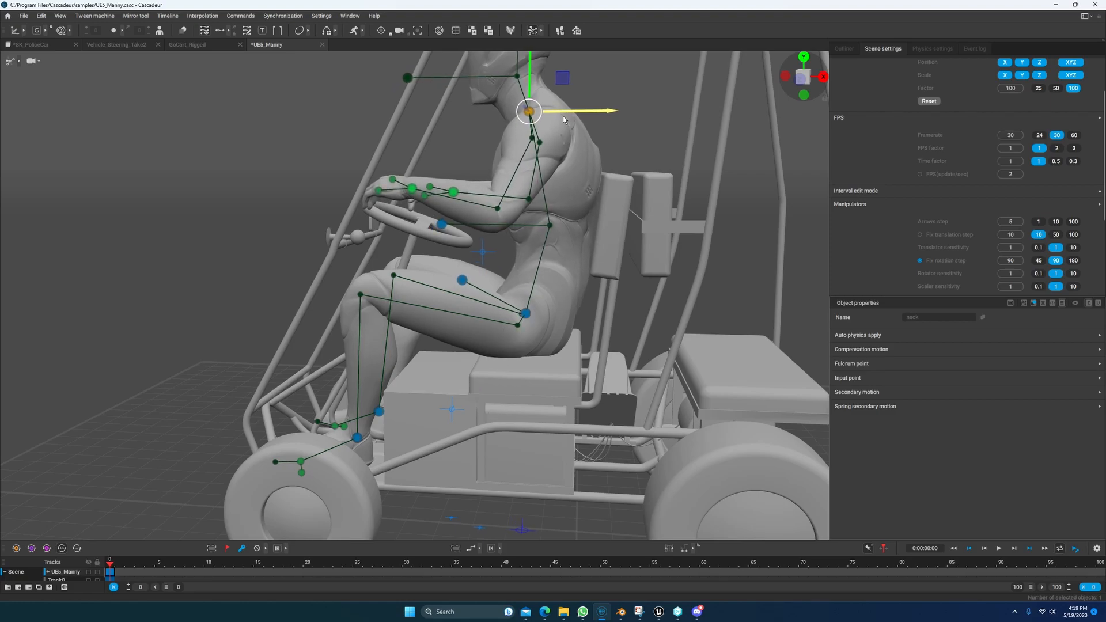
right_click_drag(564, 121, 520, 195)
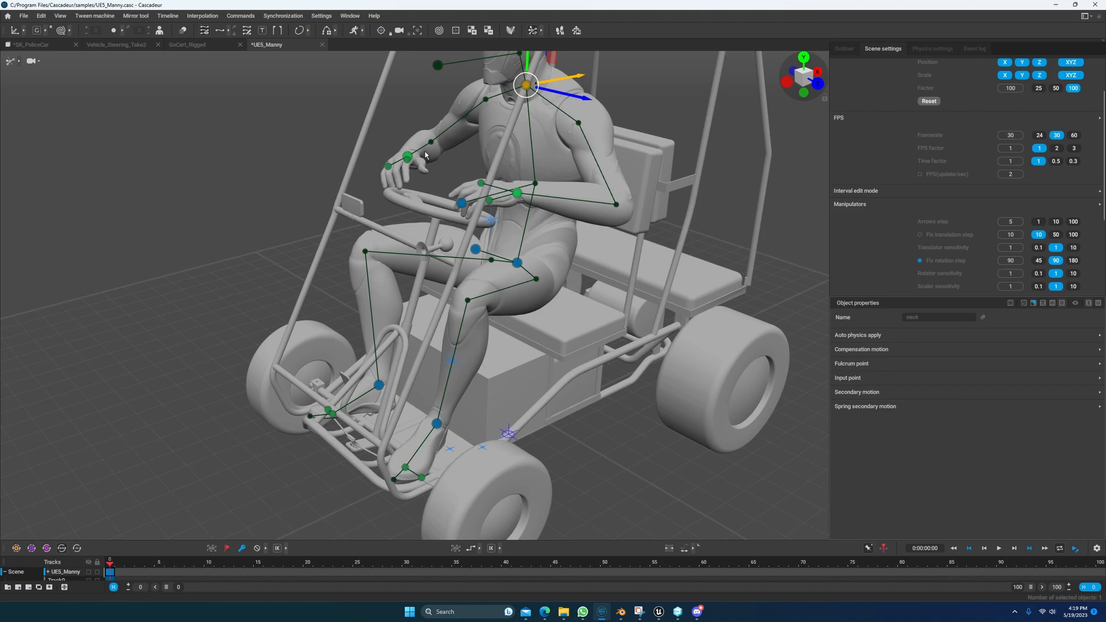
- Select the right foot and show the rig's point controllers instead of the AutoPosing controllers around the gas pedal
right_click_drag(537, 339, 552, 365)
scroll(469, 385, "up", 5)
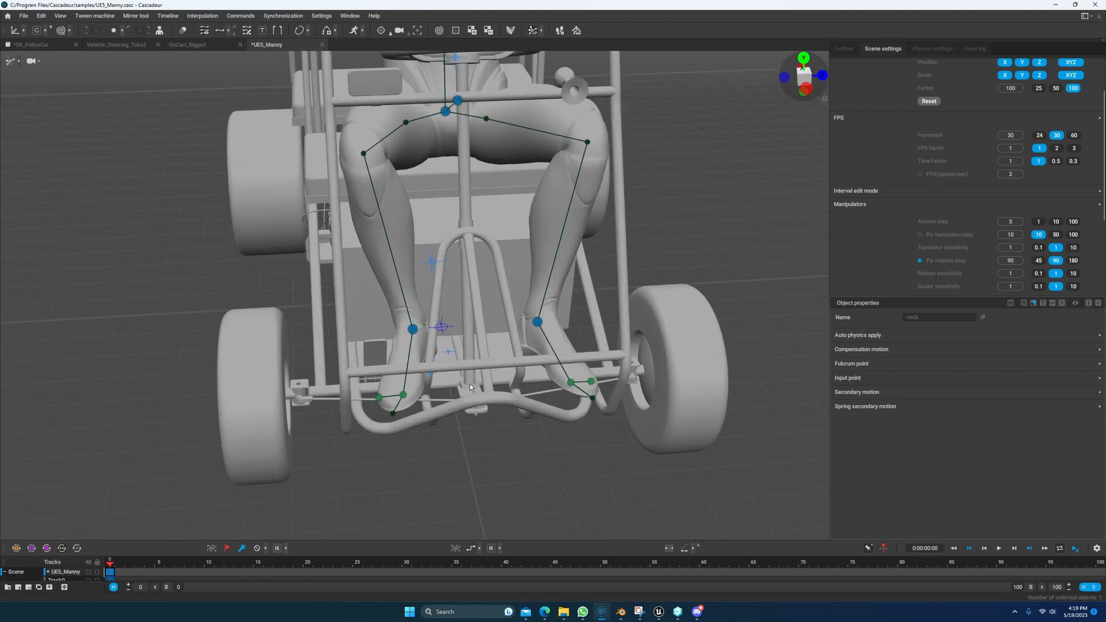
right_click_drag(490, 397, 462, 320)
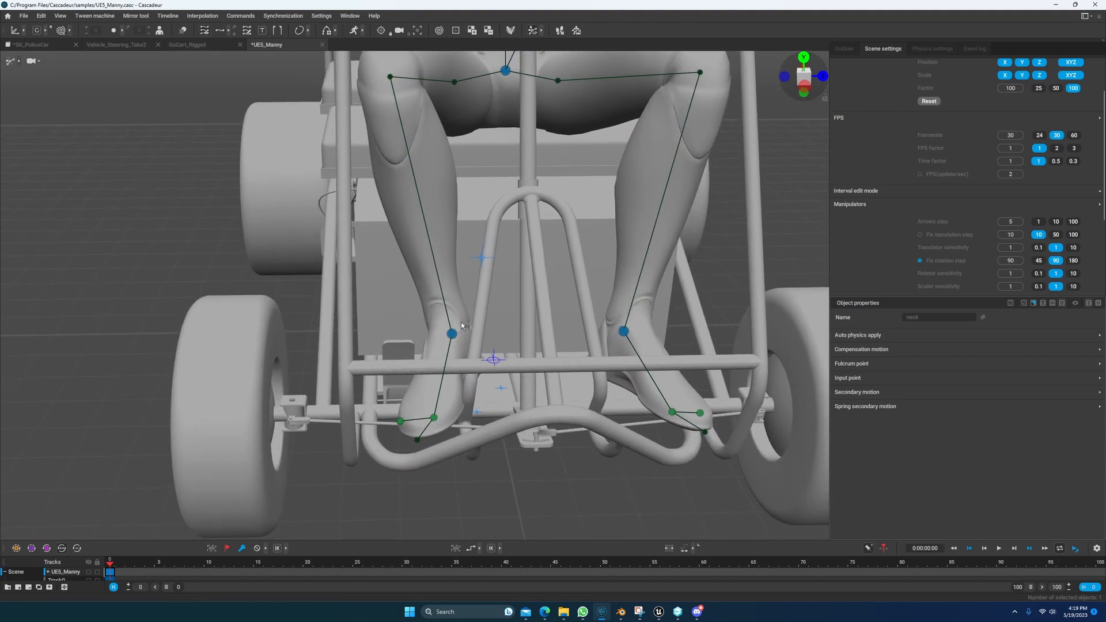
left_click(452, 334)
mouse_move(410, 372)
left_mouse_down("alt")
mouse_move(437, 372)
mouse_move(406, 371)
left_mouse_up("alt")
left_click(20, 62)
left_click(50, 61)
left_click_drag(368, 396, 599, 442, "alt")
mouse_move(432, 408)
right_mouse_down("alt")
mouse_move(420, 368)
mouse_move(437, 421)
right_mouse_up("alt")
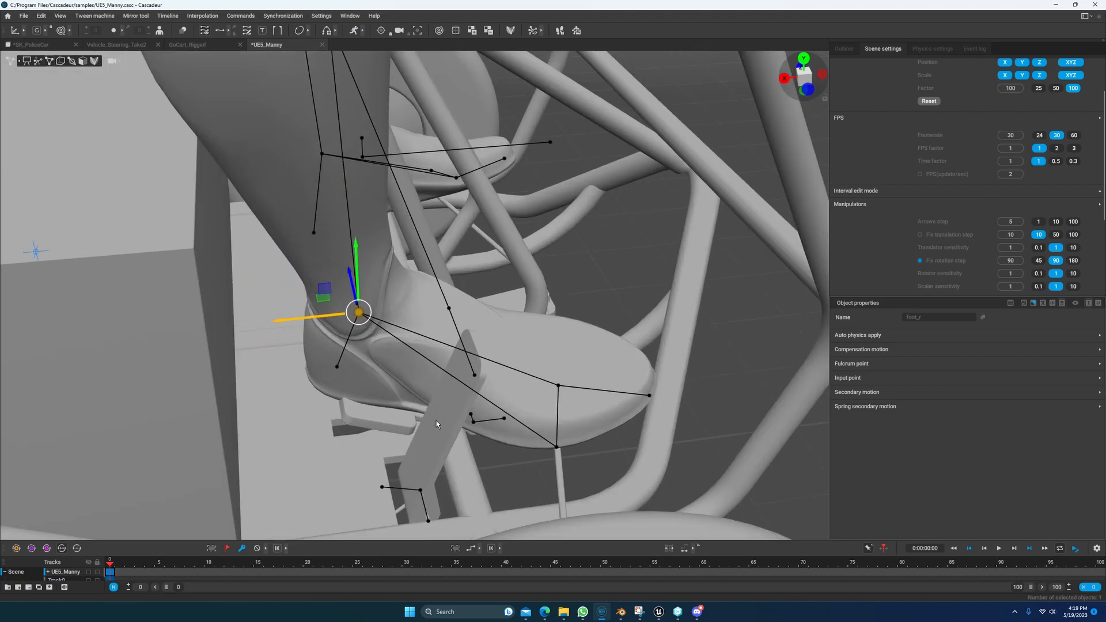
middle_click_drag(449, 465, 474, 409, "alt")
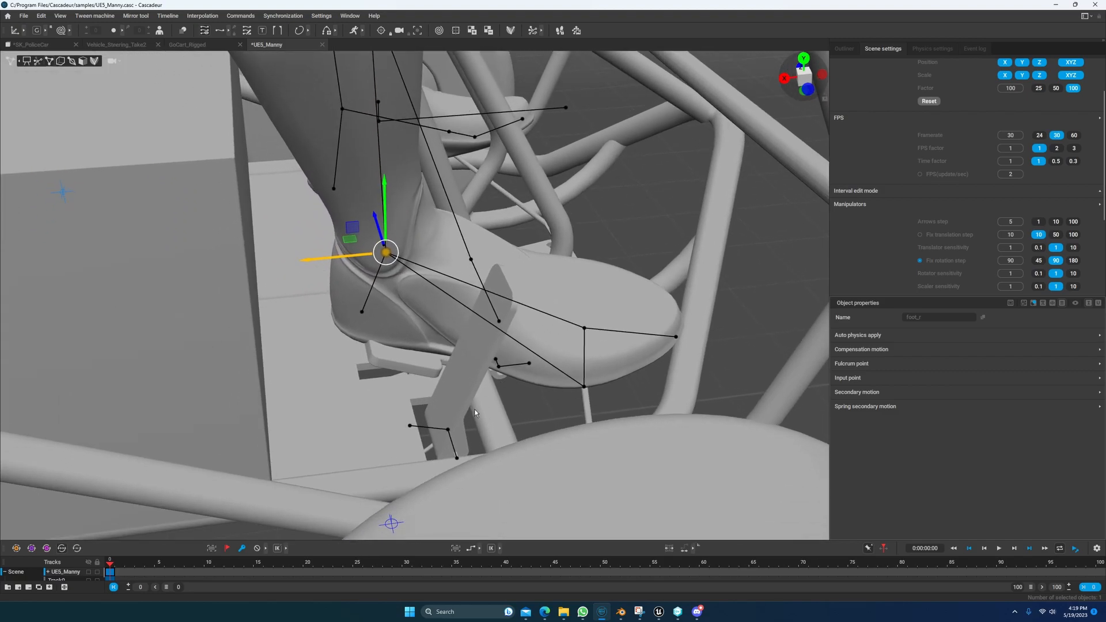
- Turn off the fixed rotation step and rotate the gas pedal by its additional point to tilt it under the right foot
left_click(410, 427)
left_click(448, 430)
key("e")
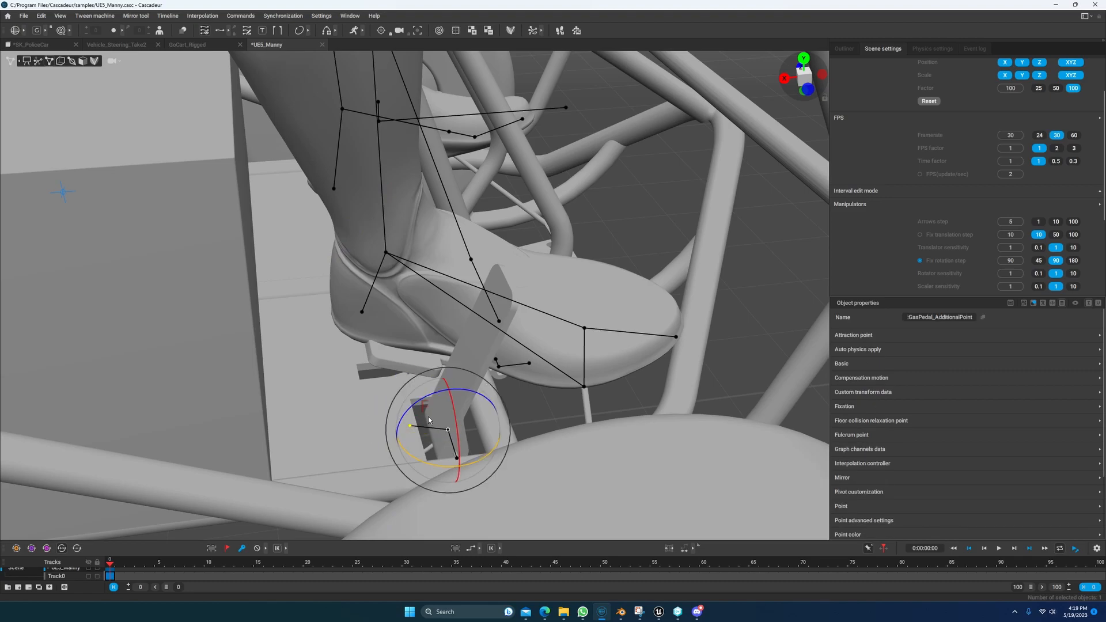
left_click_drag(431, 399, 513, 344)
left_click_drag(432, 395, 381, 378)
scroll(416, 362, "down", 4)
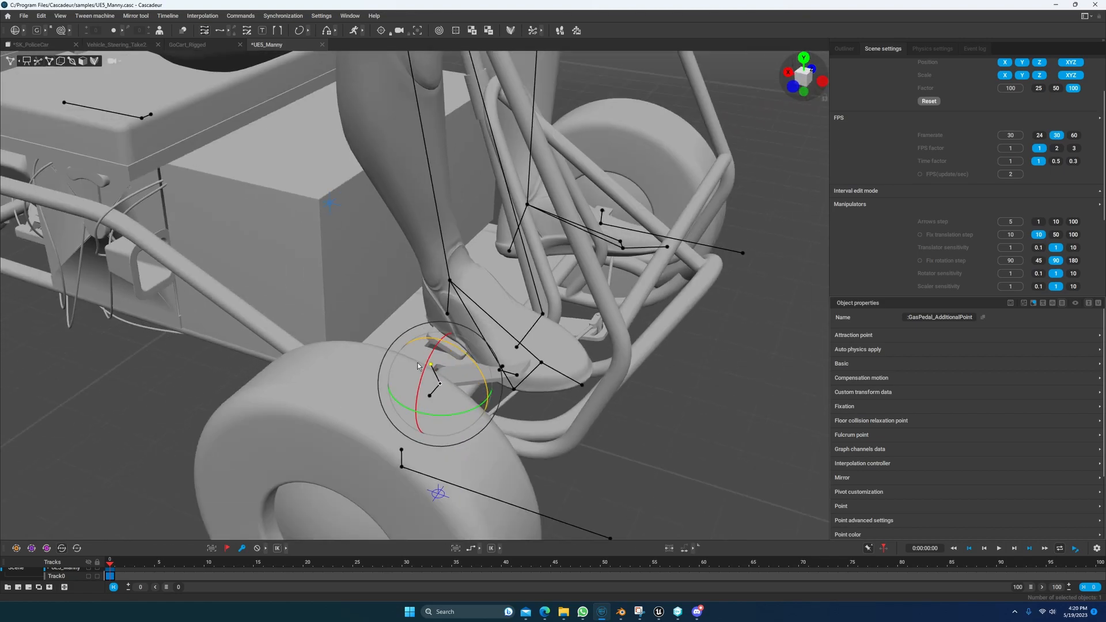
scroll(416, 363, "down", 2)
middle_click_drag(423, 362, 368, 382, "alt")
left_click_drag(369, 271, 297, 259, "alt")
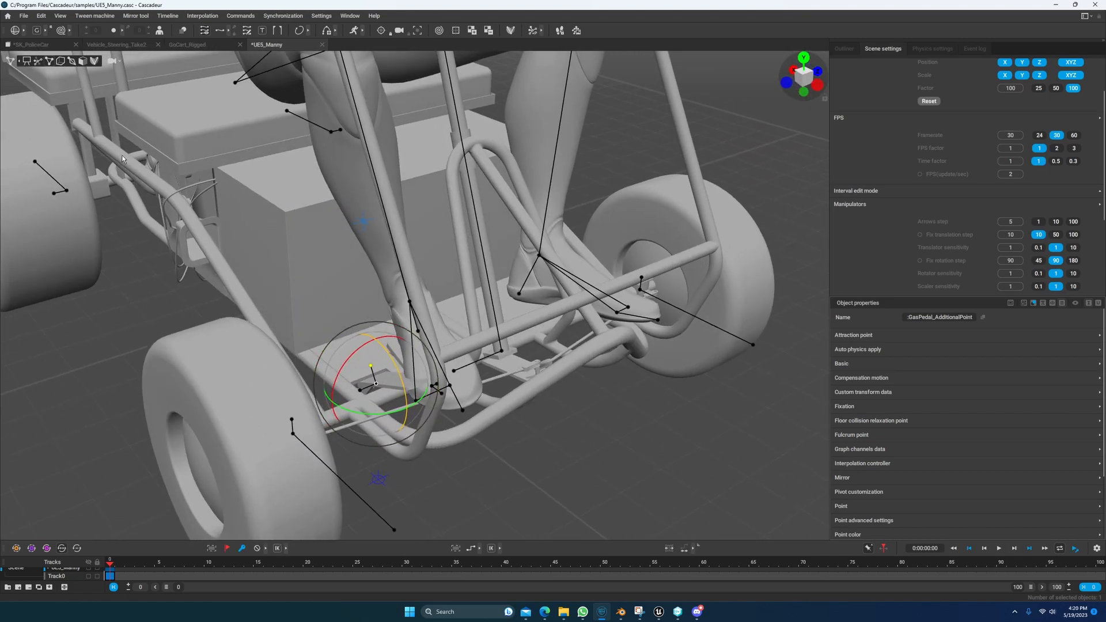
- Return to AutoPosing mode and move and rotate the right foot towards the gas pedal
left_click(38, 62)
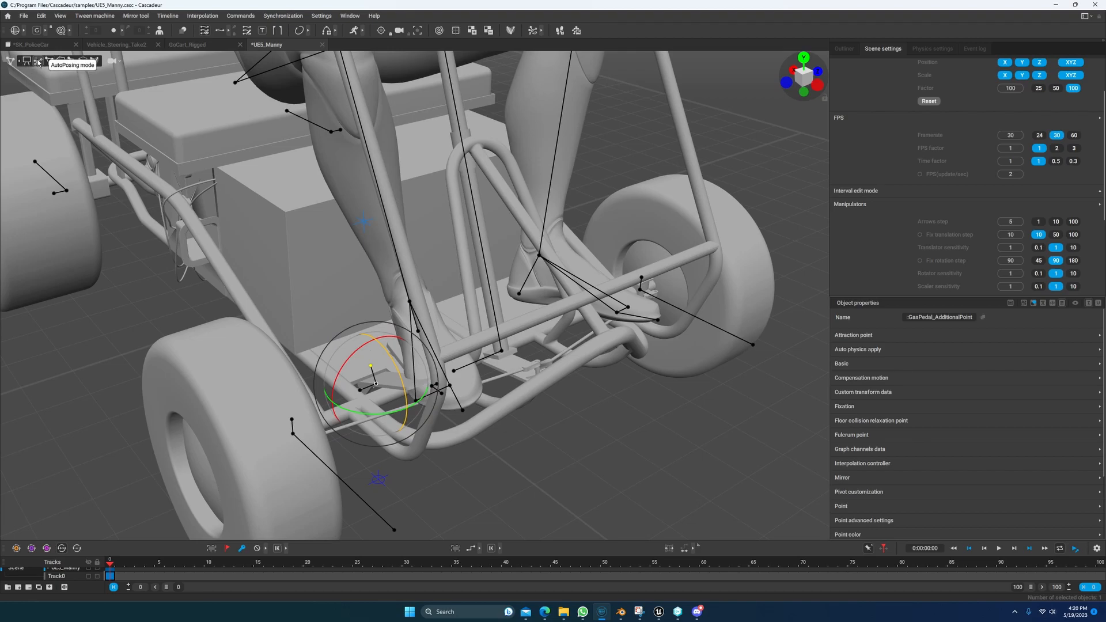
left_click(410, 302)
left_click_drag(421, 297, 555, 339)
key("e")
left_click_drag(360, 306, 199, 310)
key("w")
key("e")
- Refine the right foot's height and angle on the gas pedal and lock its points in place
left_click_drag(412, 371, 346, 350, "alt")
key("w")
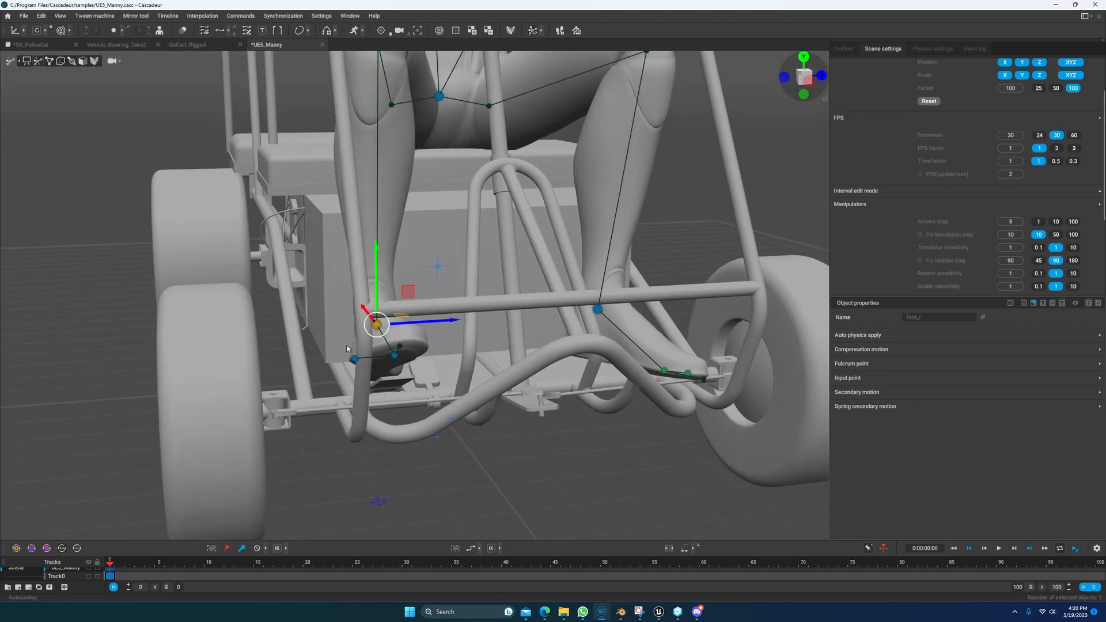
left_click_drag(374, 297, 378, 298)
left_click_drag(305, 319, 390, 315, "alt")
key("e")
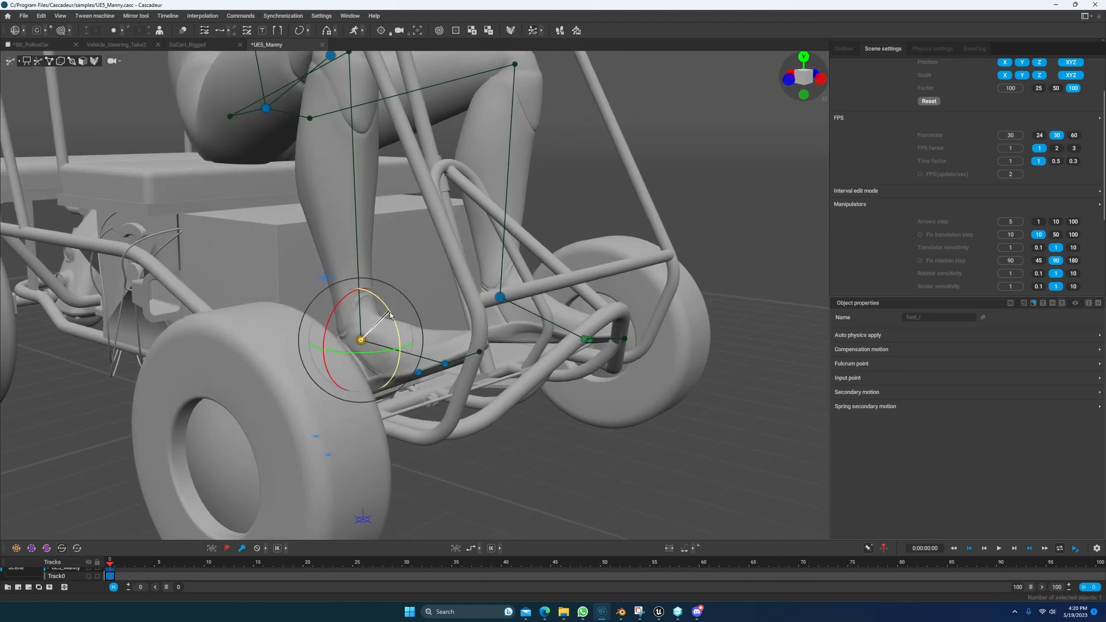
left_click_drag(488, 347, 413, 343, "alt")
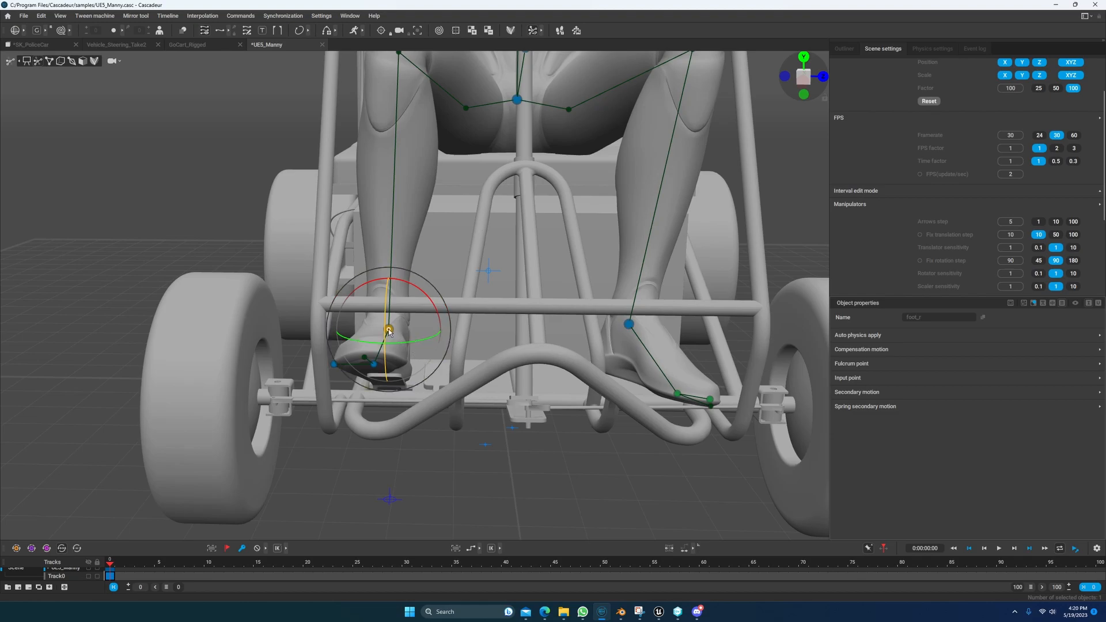
key("r")
left_click(515, 295)
- Select all the left foot's points, move and rotate the foot into place behind the front frame, and lock them
left_click_drag(578, 324, 550, 315, "alt")
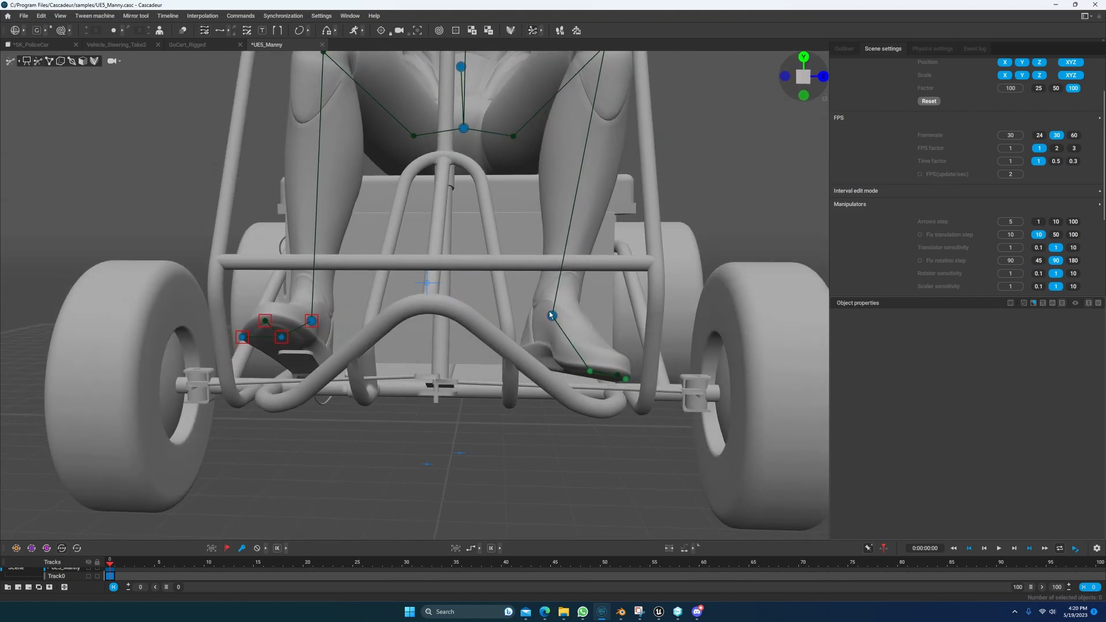
left_click(551, 318)
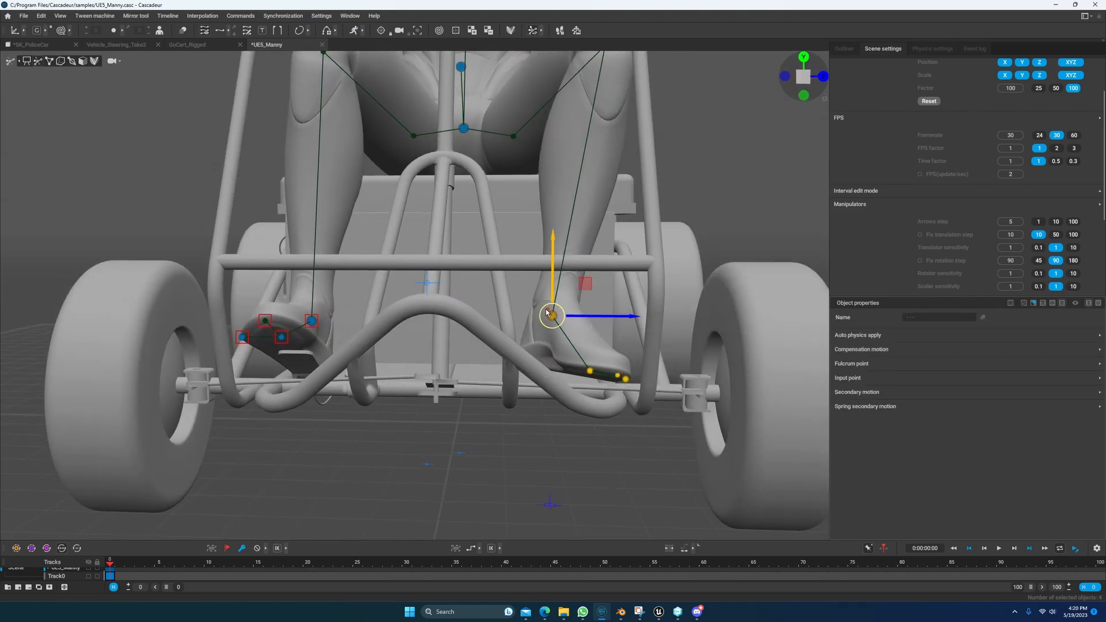
left_click_drag(554, 281, 539, 368)
key("e")
key("w")
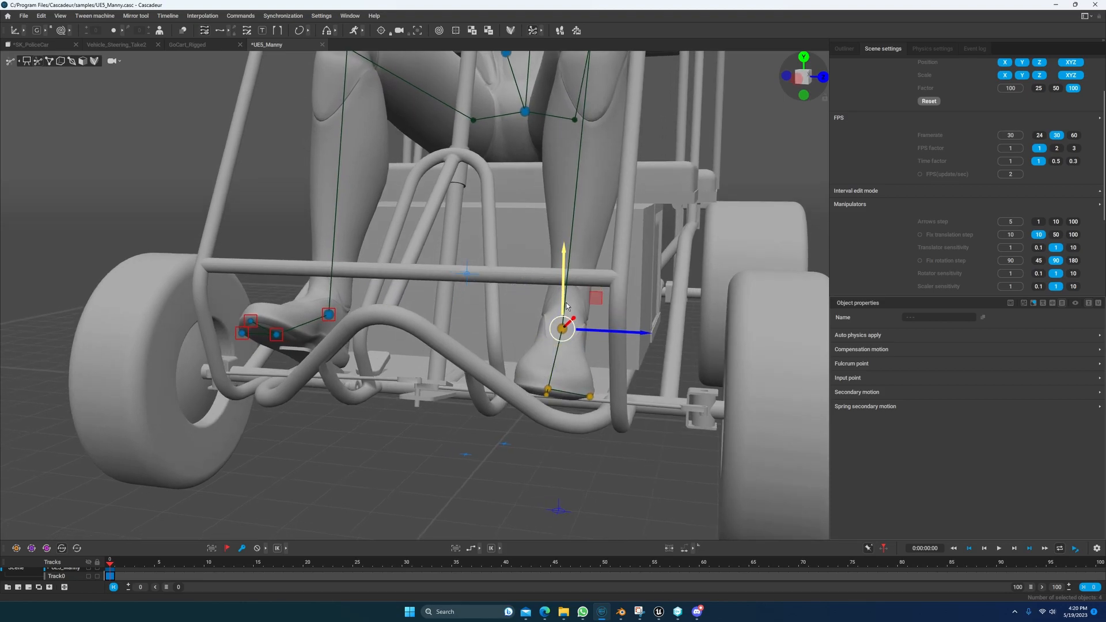
key("r")
left_click(616, 366)
- Examine how both hands sit relative to the steering wheel from either side of the go-kart
left_click_drag(689, 332, 508, 243, "alt")
scroll(513, 241, "up", 4)
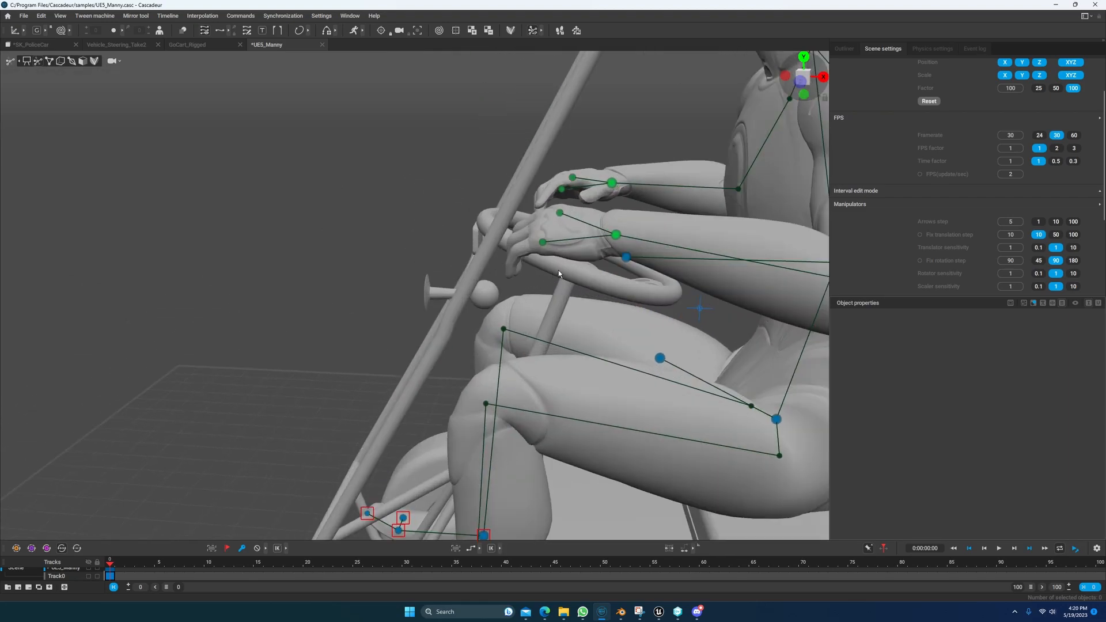
scroll(555, 271, "down", 3)
left_click_drag(497, 374, 428, 317, "alt")
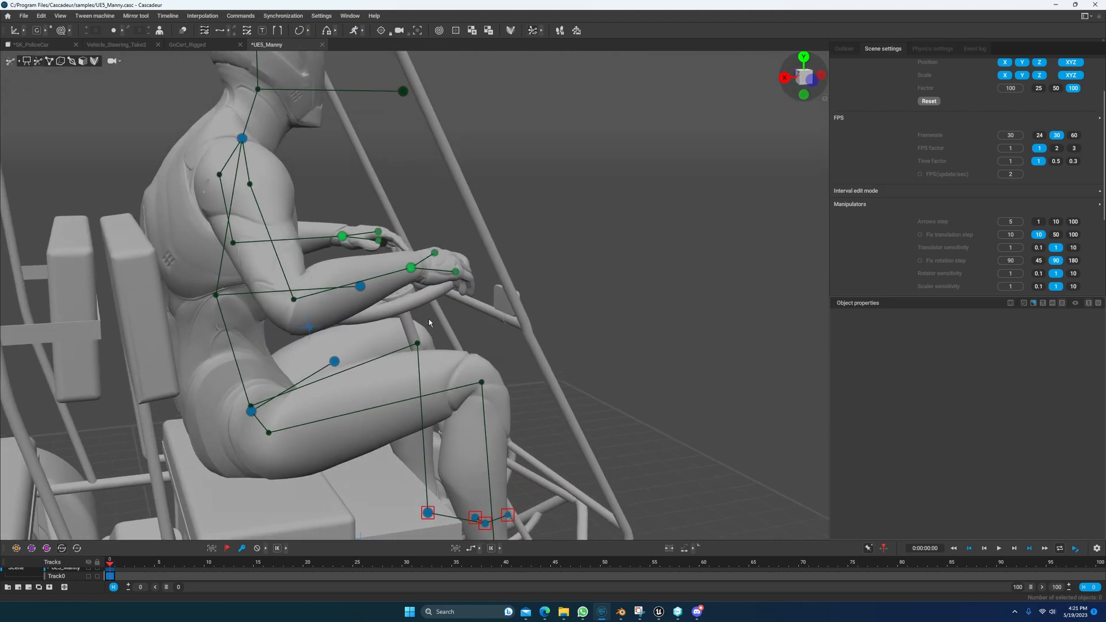
middle_click_drag(429, 317, 530, 362, "alt")
left_click_drag(530, 362, 515, 335, "alt")
middle_click_drag(488, 276, 490, 314, "alt")
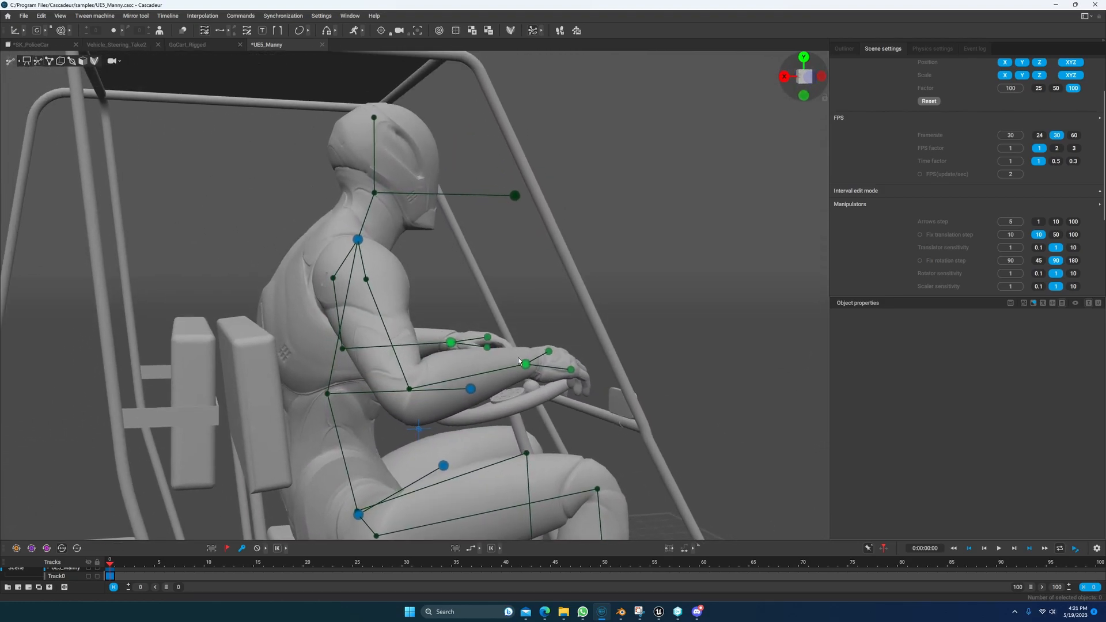
- Select the right hand's three points, rotate the hand upright and raise it to the go-kart's front roll-cage bar
left_click(526, 364)
key("e")
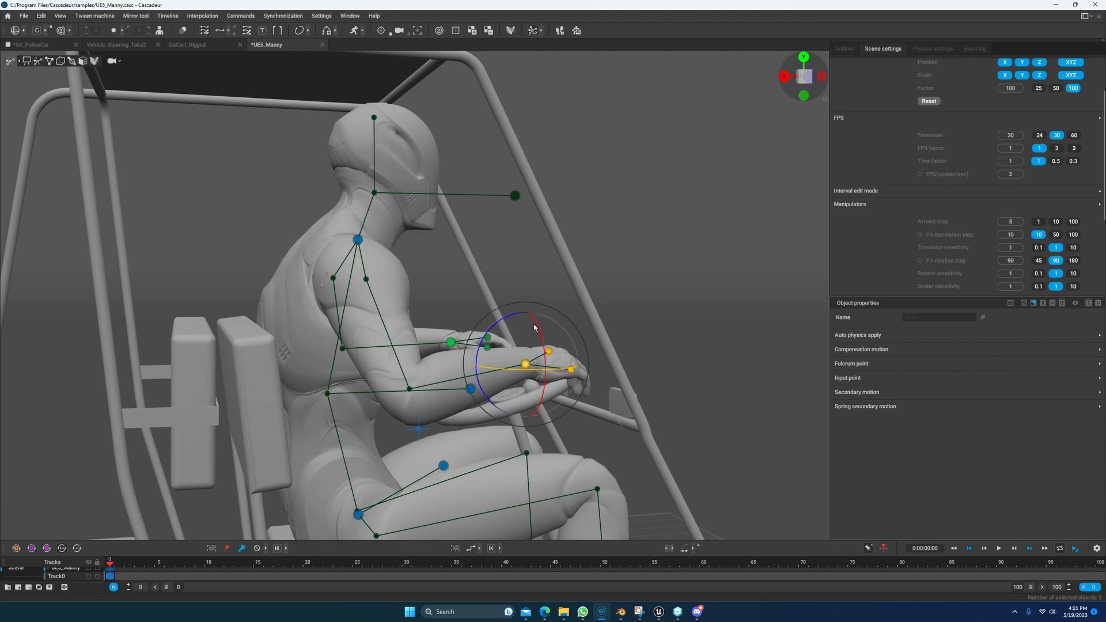
left_click_drag(541, 335, 548, 394)
key("w")
left_click_drag(498, 338, 497, 186)
left_click_drag(463, 247, 474, 300, "alt")
left_click_drag(407, 207, 484, 278, "alt")
key("e")
key("w")
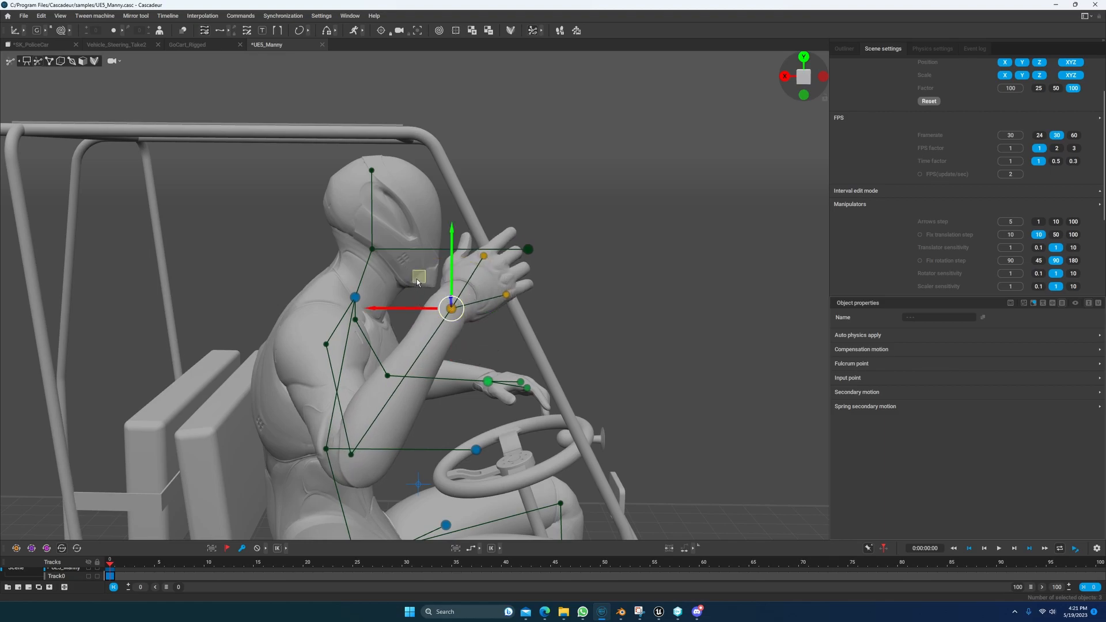
- Inspect the right palm's position against the roll-cage bar from the inner side and switch to box controller mode
left_click_drag(416, 282, 501, 360, "alt")
scroll(473, 314, "up", 5)
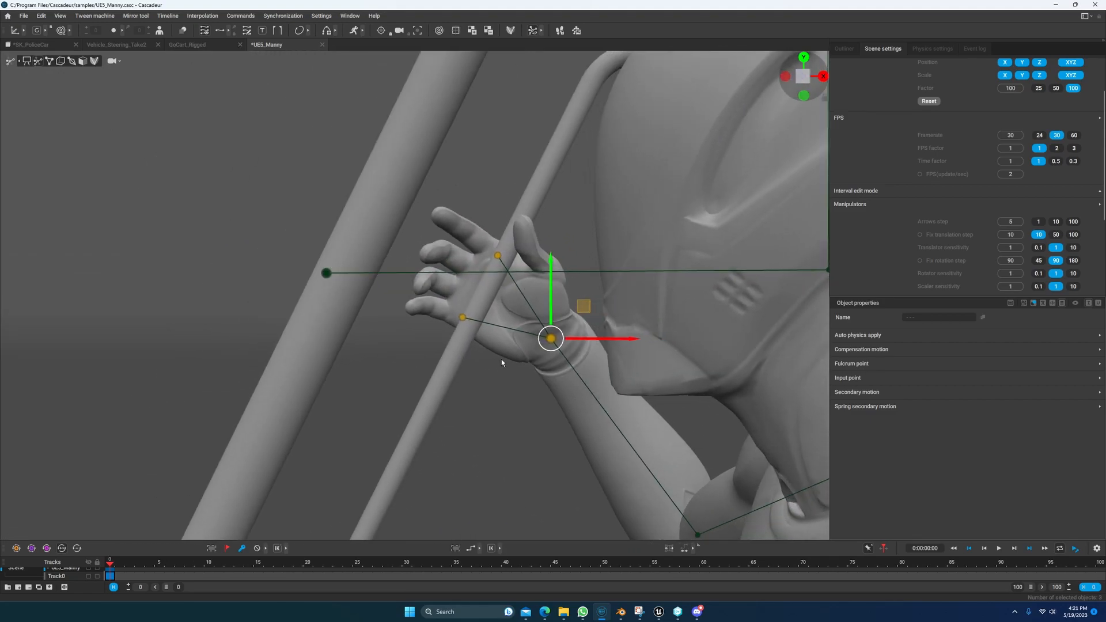
middle_click_drag(501, 358, 487, 350, "alt")
scroll(463, 326, "up", 5)
middle_click_drag(621, 344, 603, 326, "alt")
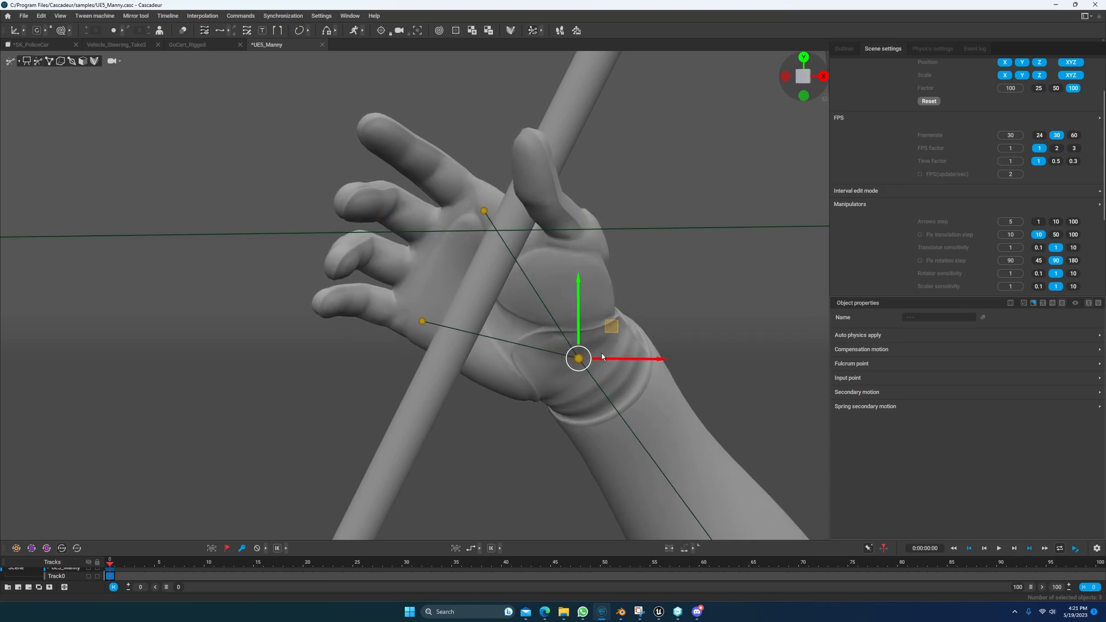
left_click_drag(602, 357, 590, 354, "alt")
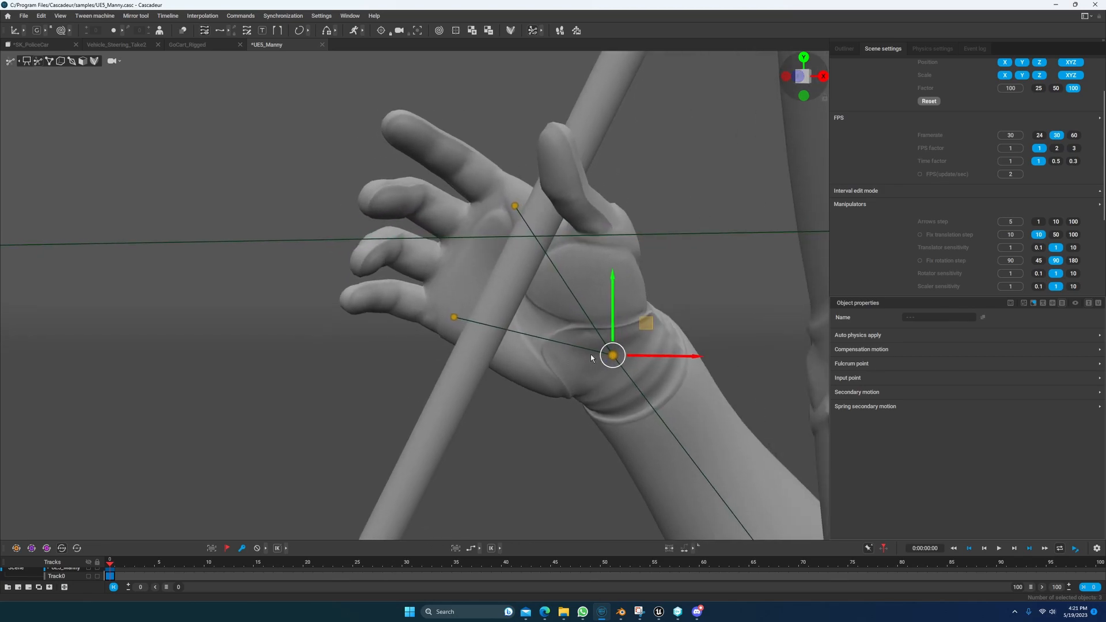
left_click(49, 61)
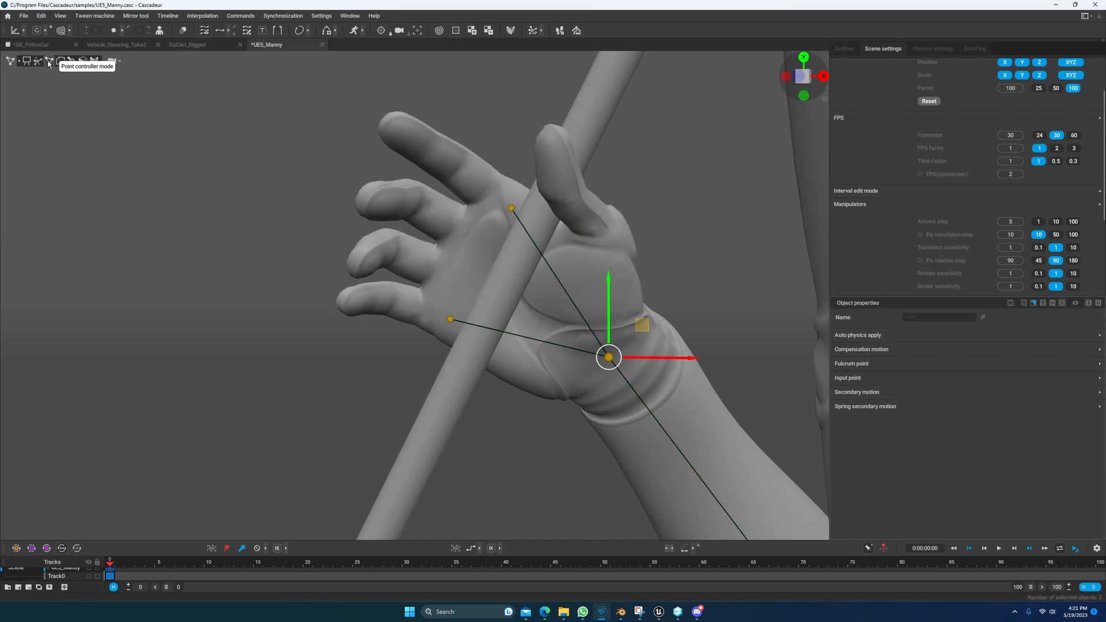
left_click(60, 62)
- Select the box controllers of the right hand's four fingers, excluding the thumb, and set the manipulator to local axes
scroll(309, 257, "down", 10)
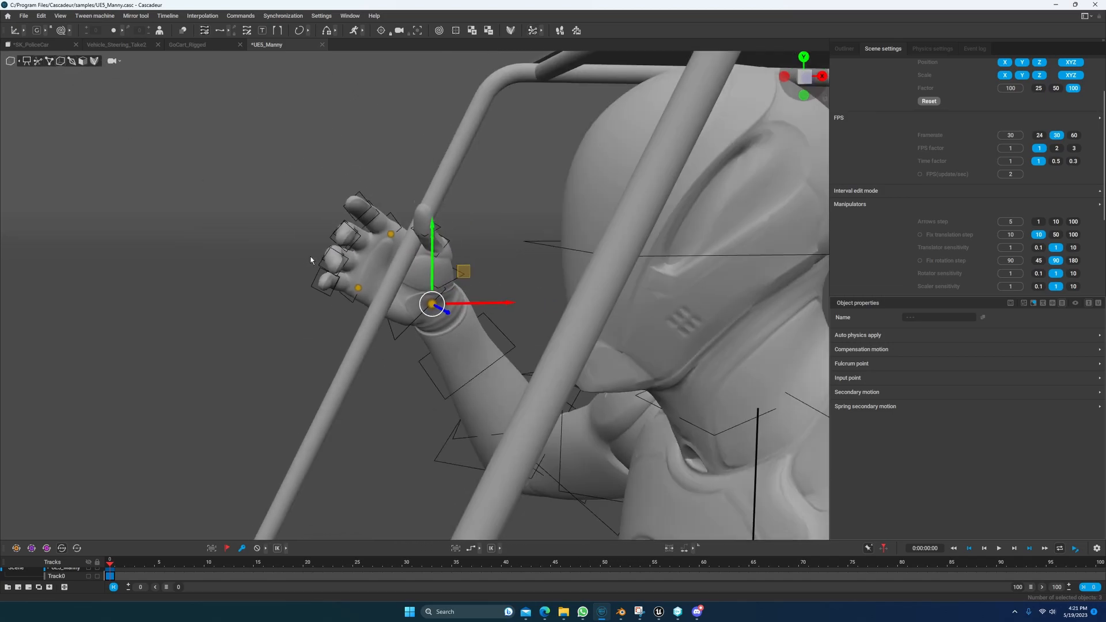
mouse_move(499, 343)
right_mouse_down()
mouse_move(652, 336)
mouse_move(489, 334)
right_mouse_up()
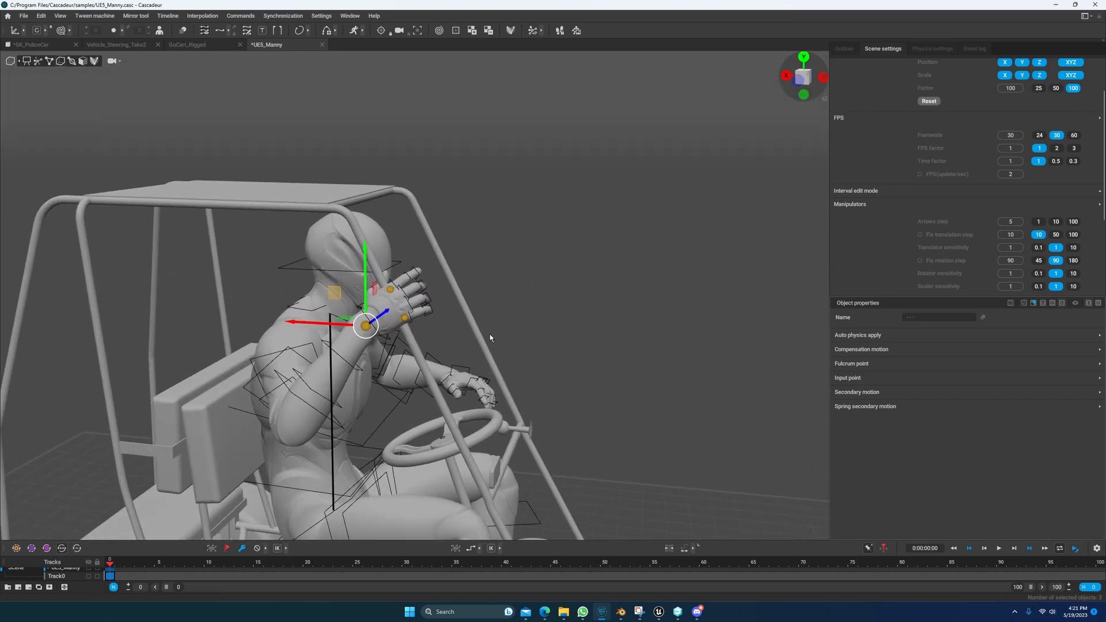
scroll(489, 334, "up", 8)
left_click(679, 320)
scroll(618, 361, "down", 3)
right_click_drag(618, 361, 521, 332)
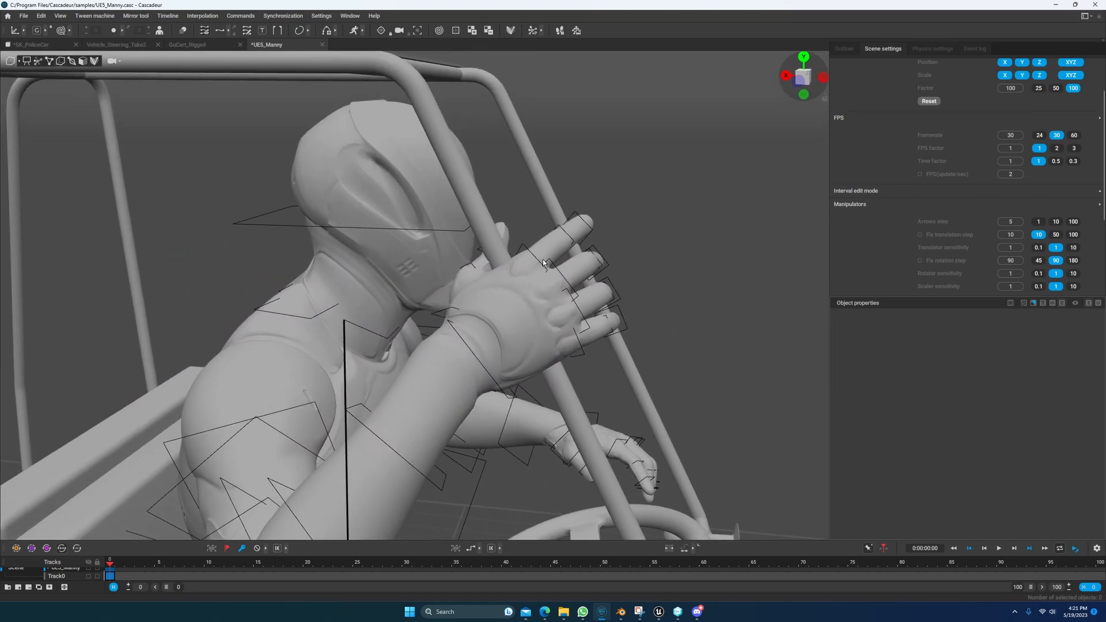
double_click(537, 258)
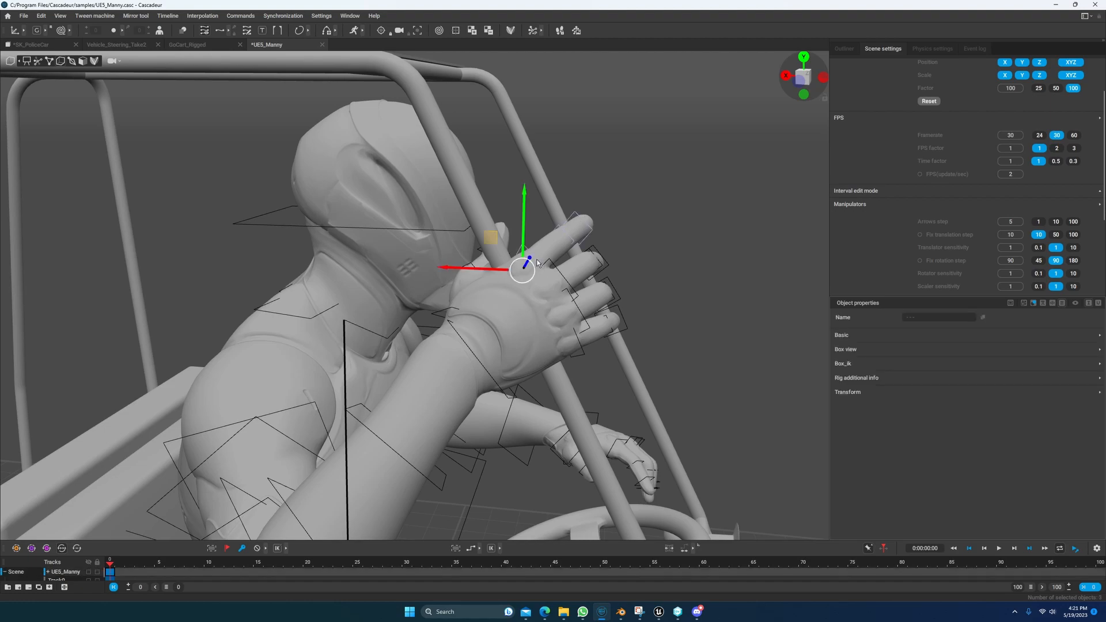
left_click(564, 277, "shift")
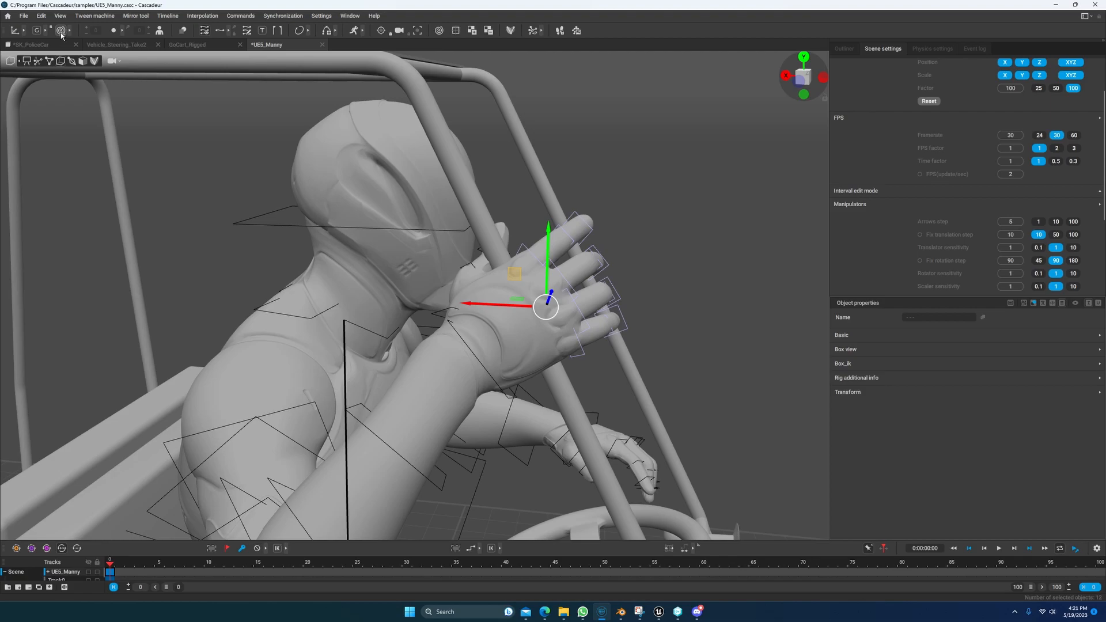
left_click(37, 30)
- Rotate the selected right-hand finger controllers together so the fingers curl around the roll-cage bar
right_click_drag(662, 281, 520, 294)
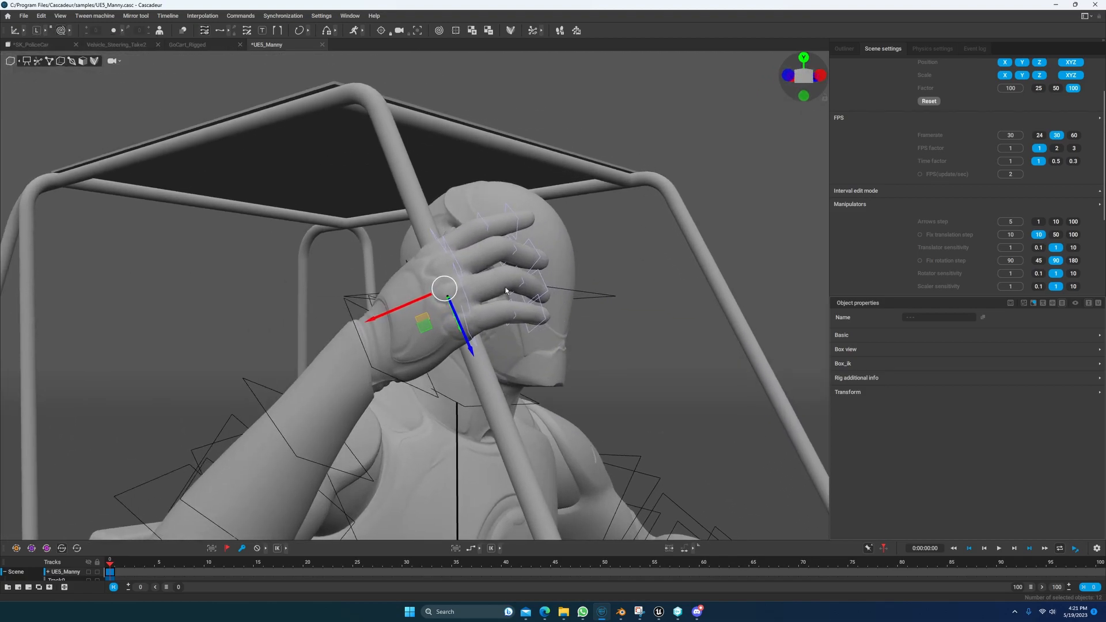
scroll(501, 282, "up", 5)
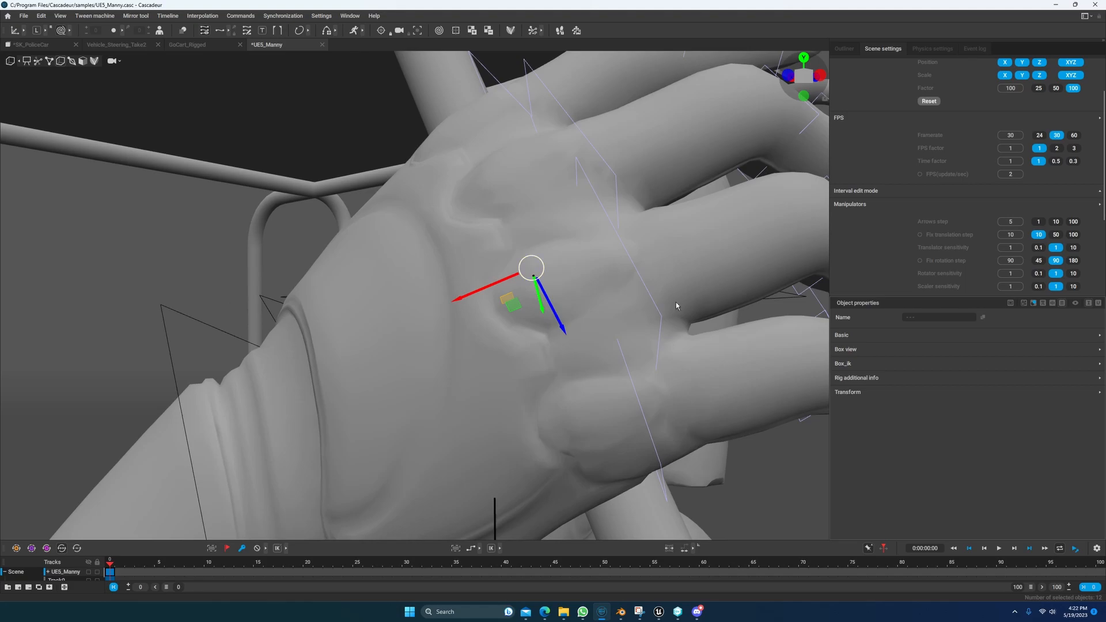
scroll(675, 302, "down", 5)
right_click_drag(676, 302, 429, 248)
right_click_drag(434, 209, 432, 279)
key("e")
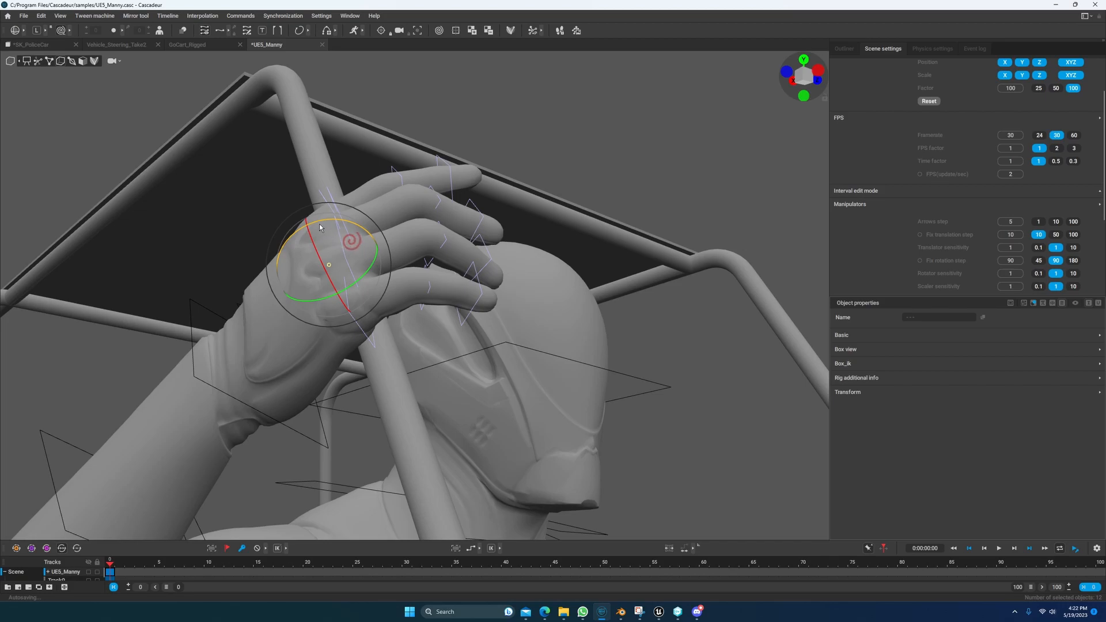
left_click_drag(320, 225, 345, 228)
- Rotate the right thumb's base and outer joint controllers so the thumb bends over the roll-cage bar
right_click_drag(416, 279, 494, 344)
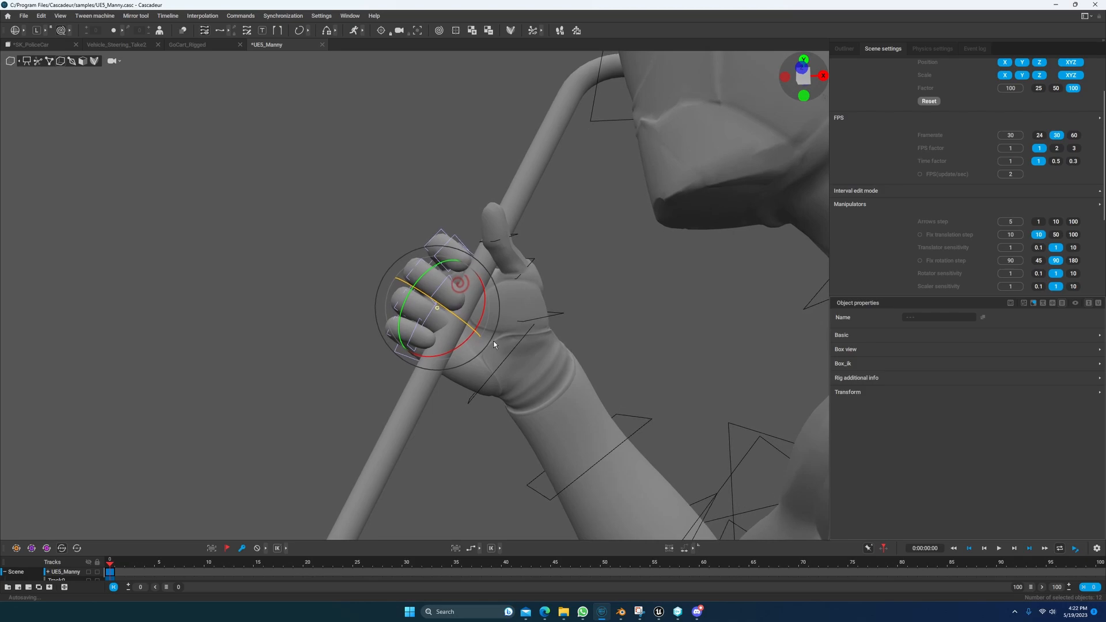
scroll(493, 341, "up", 6)
middle_click_drag(621, 336, 520, 338)
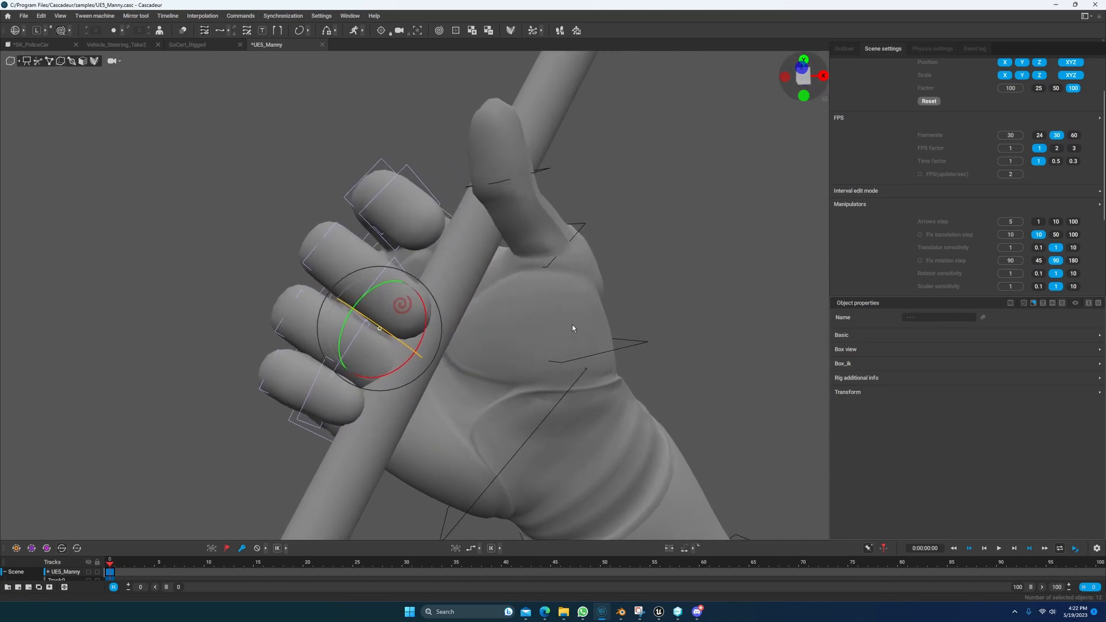
left_click(603, 357)
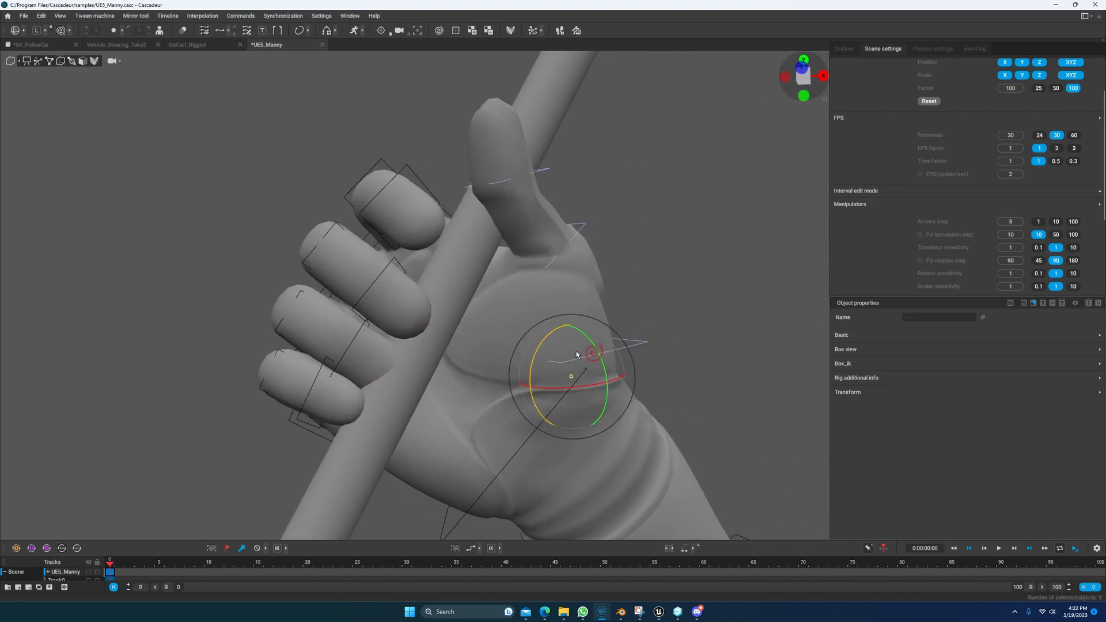
left_click_drag(548, 344, 563, 315)
left_click(565, 251)
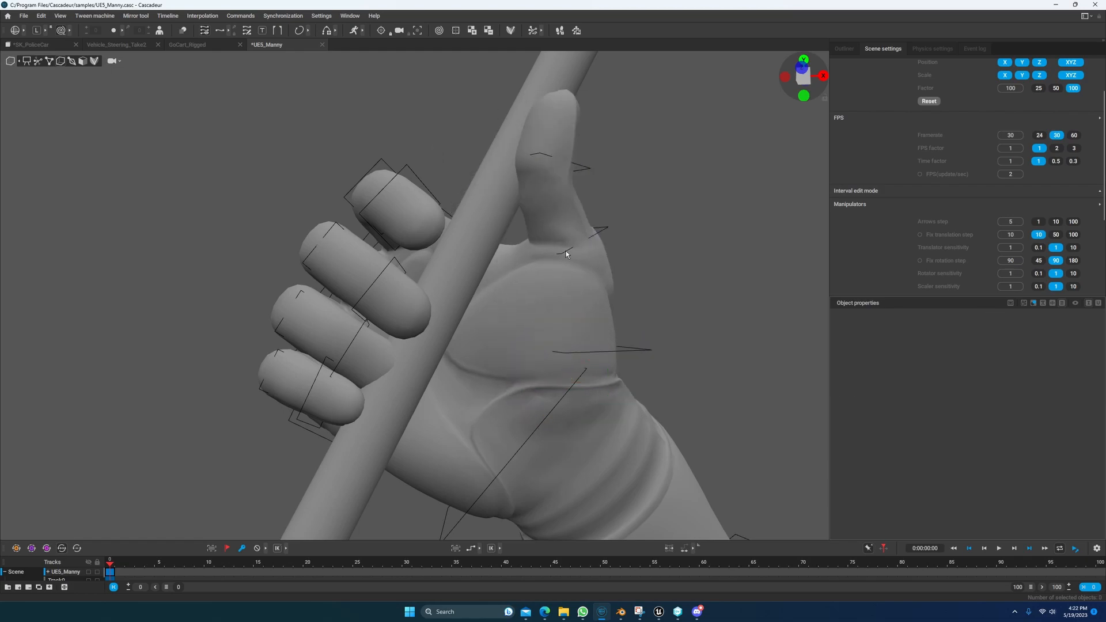
left_click_drag(532, 238, 541, 270)
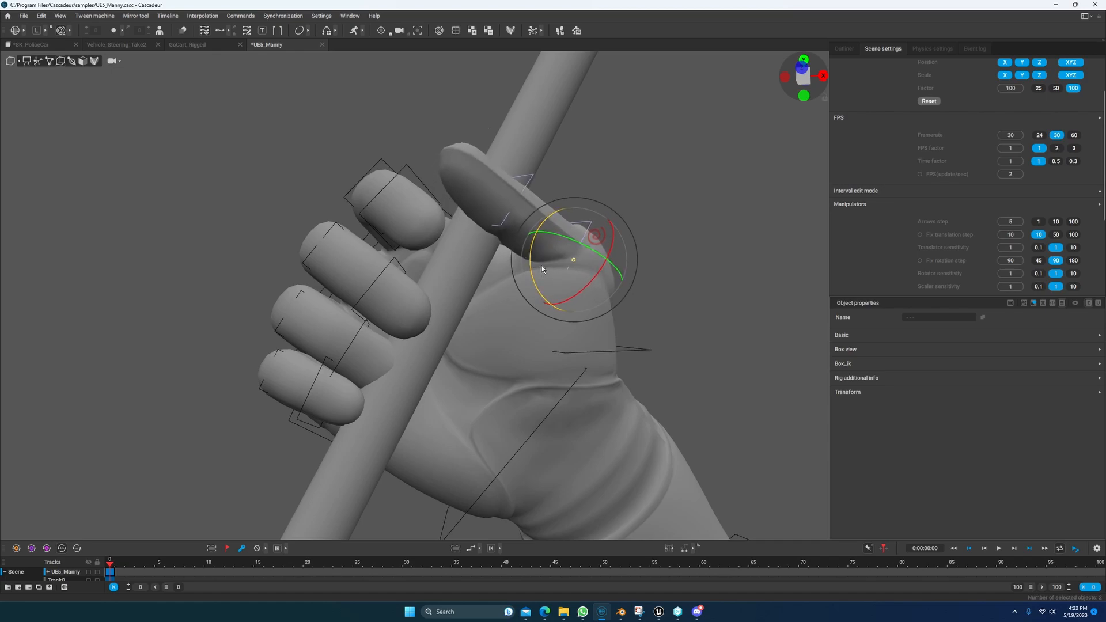
- Return to AutoPosing mode, then move and rotate the right hand's wrist point to seat the grip on the bar
right_click_drag(507, 311, 536, 357)
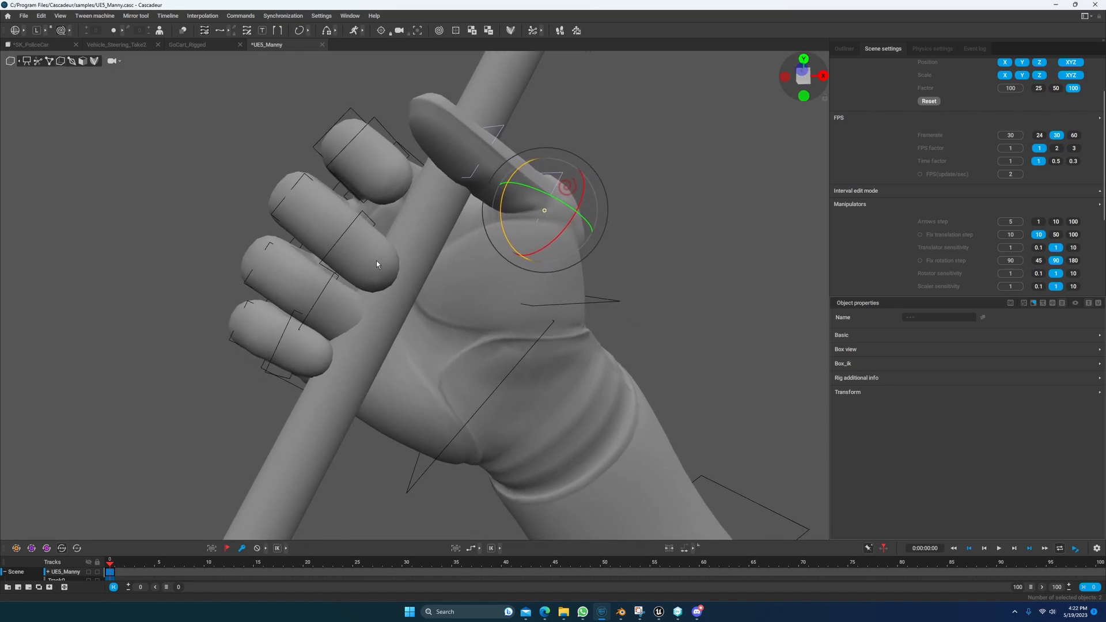
left_click(38, 61)
left_click(534, 407)
key("w")
left_click_drag(511, 373, 536, 388)
right_click_drag(534, 388, 513, 436)
left_click_drag(302, 339, 328, 350)
right_click_drag(325, 352, 383, 254)
key("e")
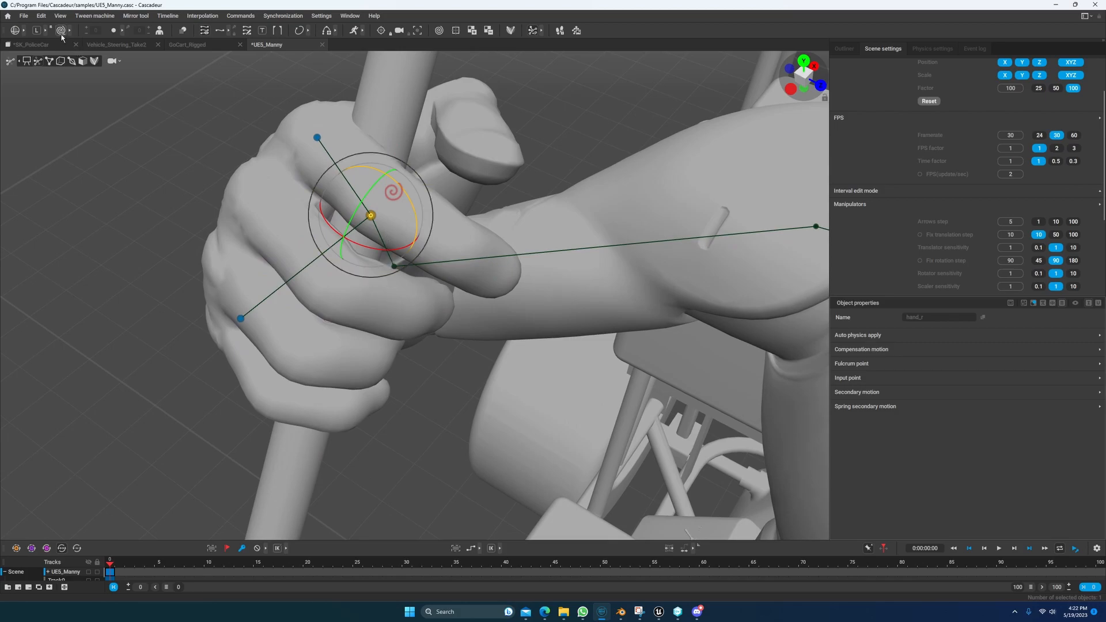
left_click_drag(407, 198, 406, 185)
- Fine-tune the right wrist point's position so the palm sits closer against the roll-cage bar
right_click_drag(408, 208, 373, 34)
key("w")
right_click_drag(405, 479, 343, 474)
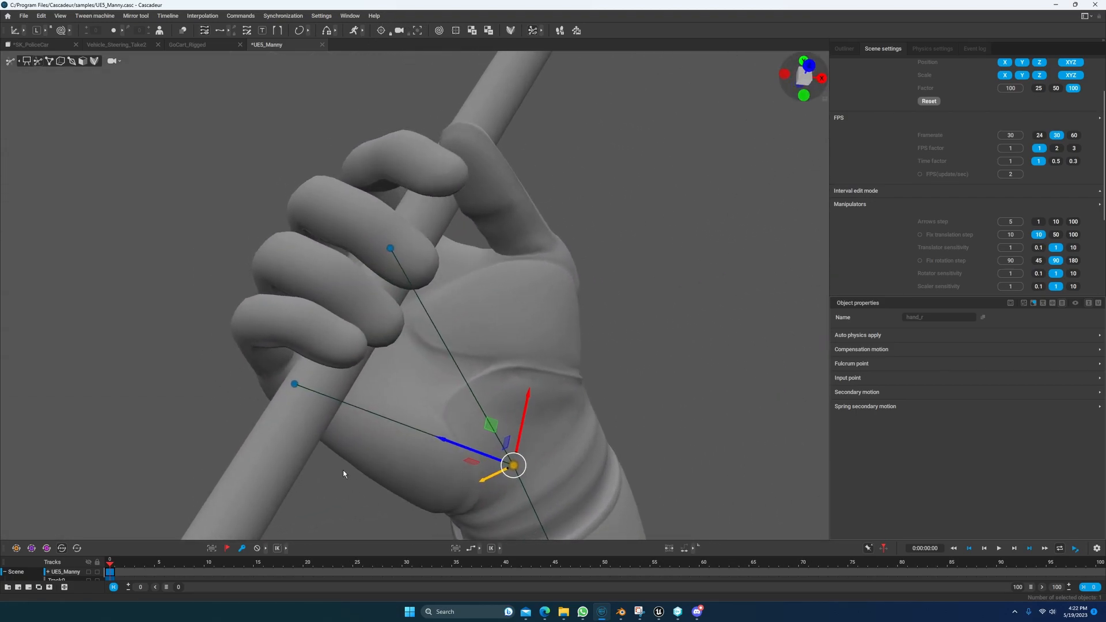
left_click_drag(490, 423, 495, 432)
right_click_drag(431, 411, 533, 258)
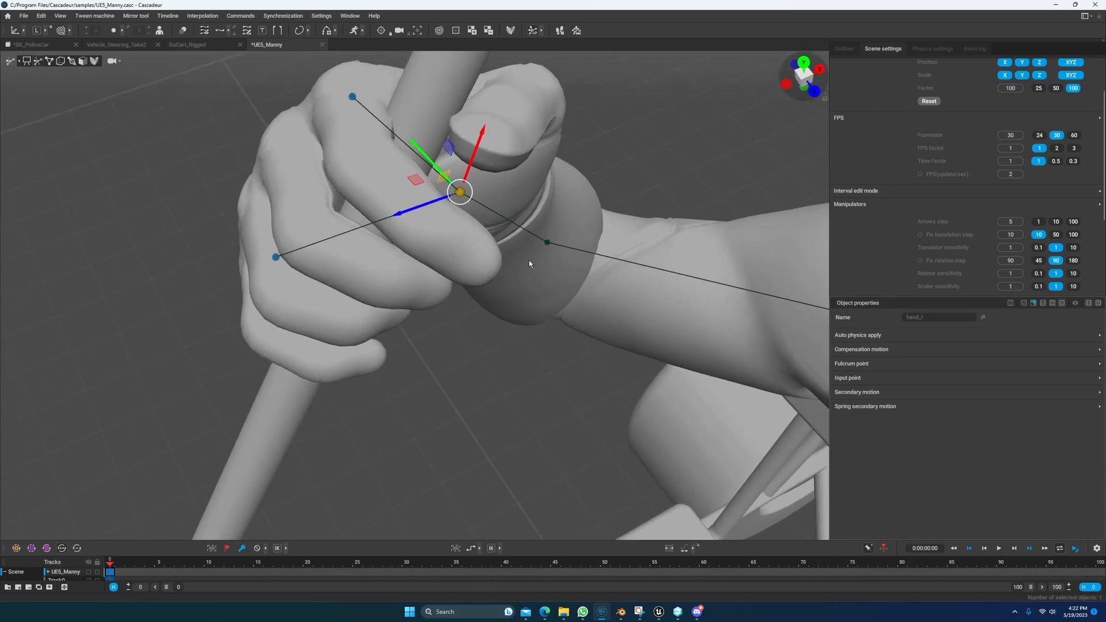
middle_click_drag(532, 257, 484, 371)
right_click_drag(484, 370, 378, 296)
- Switch to box controller mode and slightly rotate the base controller of the right thumb
left_click(60, 62)
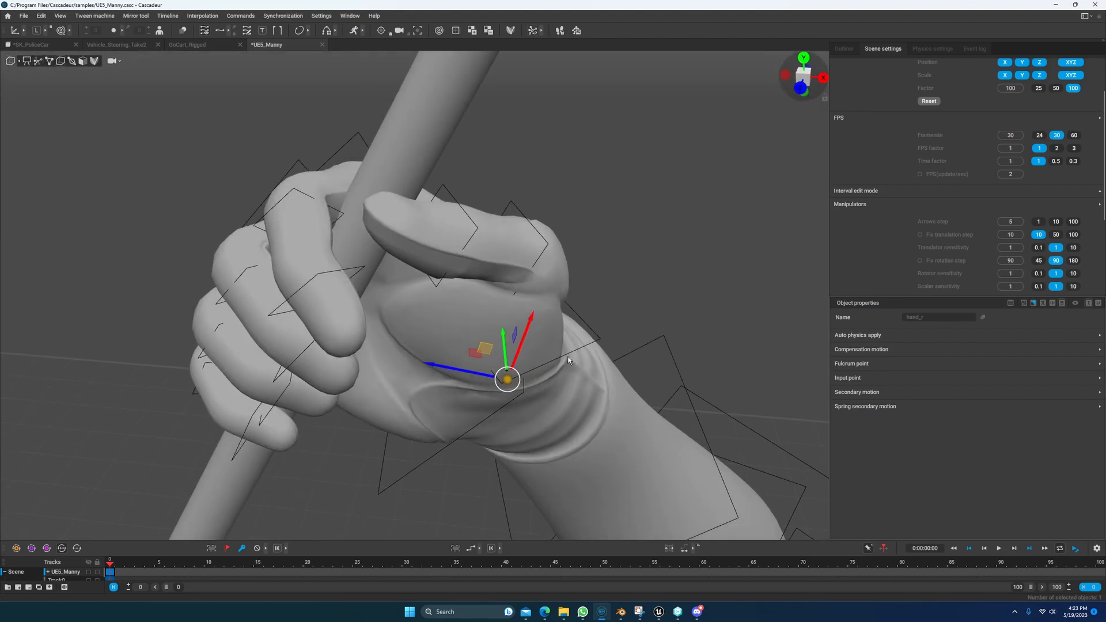
left_click(572, 351)
key("e")
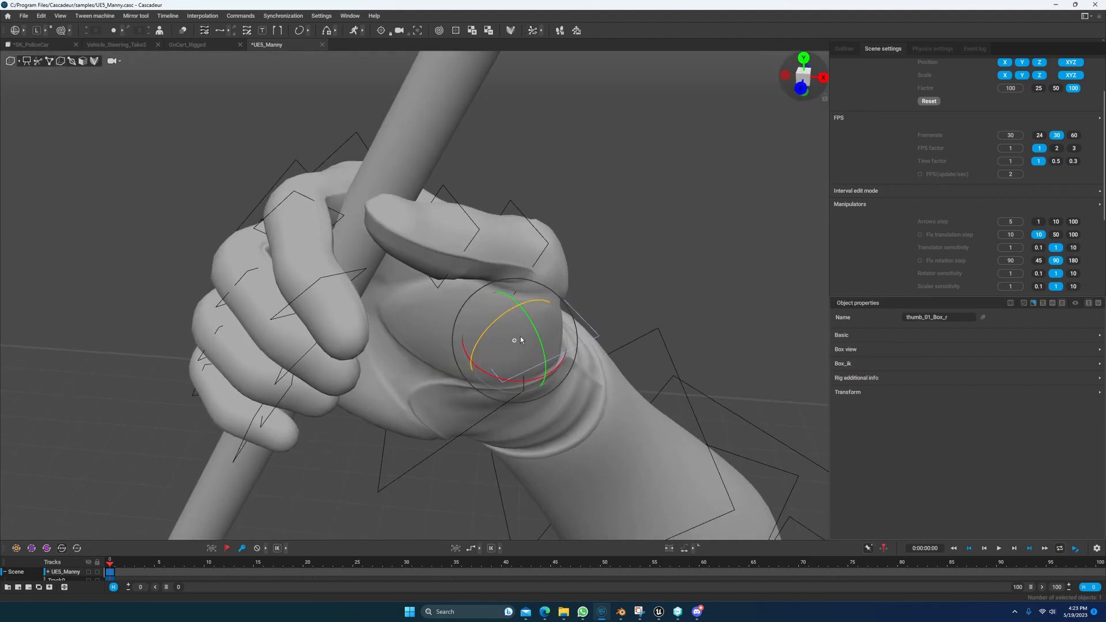
left_click_drag(532, 322, 535, 324)
left_click_drag(443, 322, 525, 334, "alt")
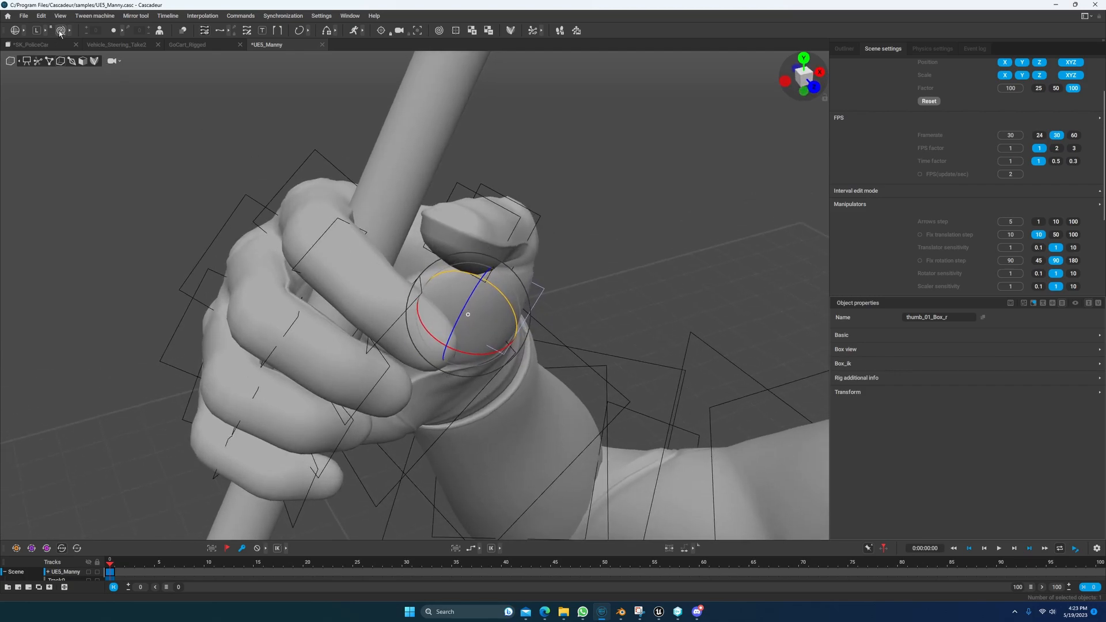
- Examine the right hand's grip on the roll-cage bar and the driver's overall pose from the front and side
left_click_drag(185, 197, 345, 302, "alt")
scroll(311, 278, "down", 5)
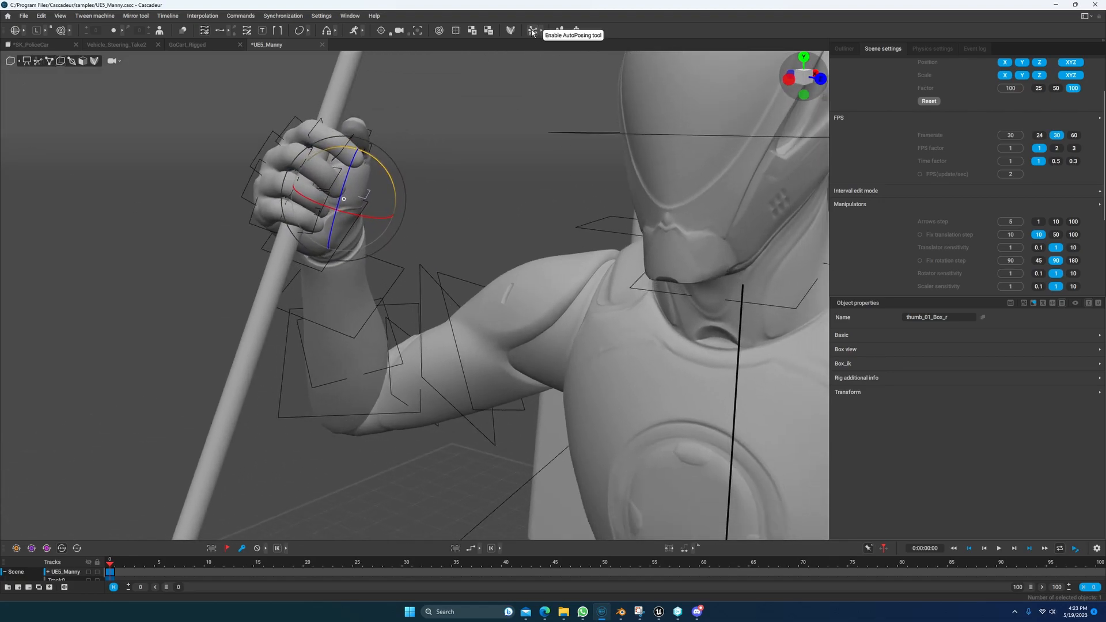
left_click_drag(536, 242, 570, 320, "alt")
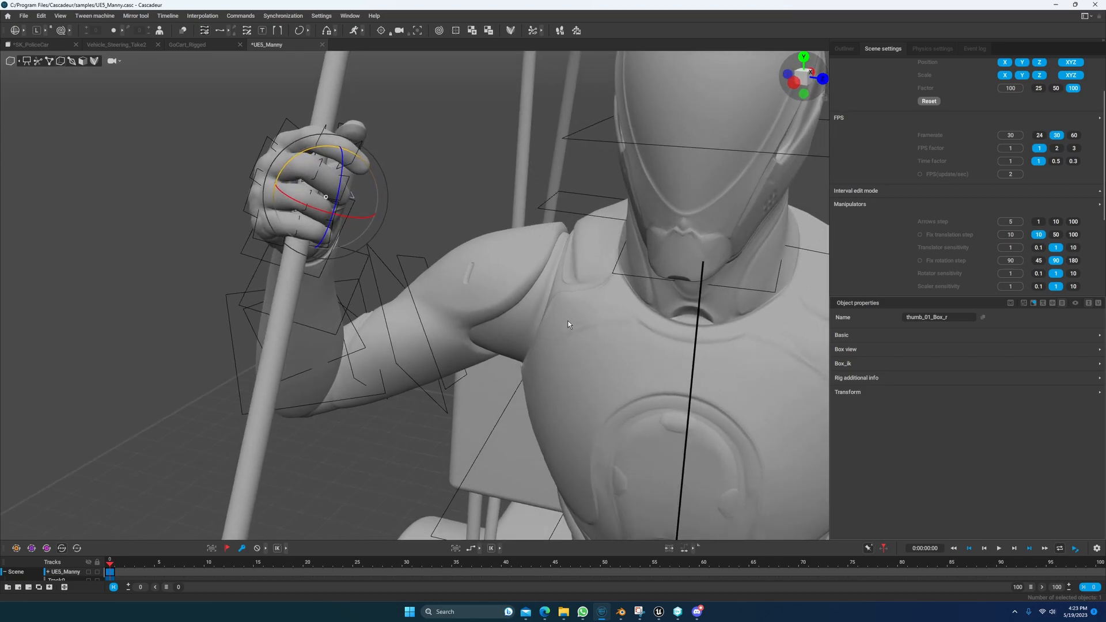
middle_click_drag(569, 320, 463, 188, "alt")
left_click_drag(444, 254, 481, 268, "alt")
left_click_drag(259, 216, 290, 239, "alt")
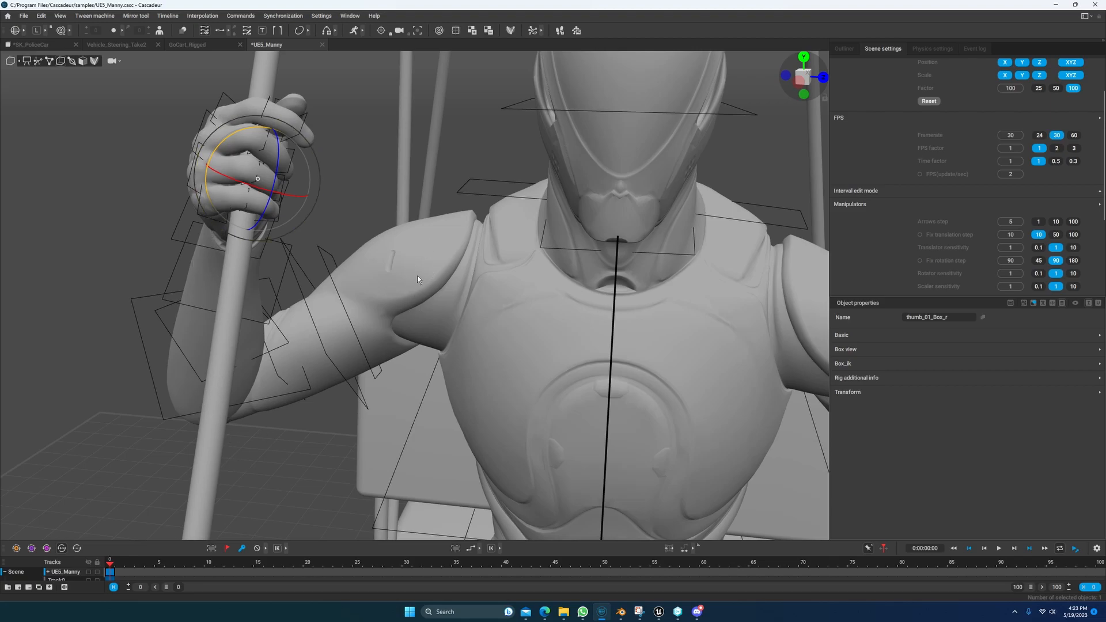
middle_click_drag(551, 396, 426, 305, "alt")
scroll(461, 340, "down", 5)
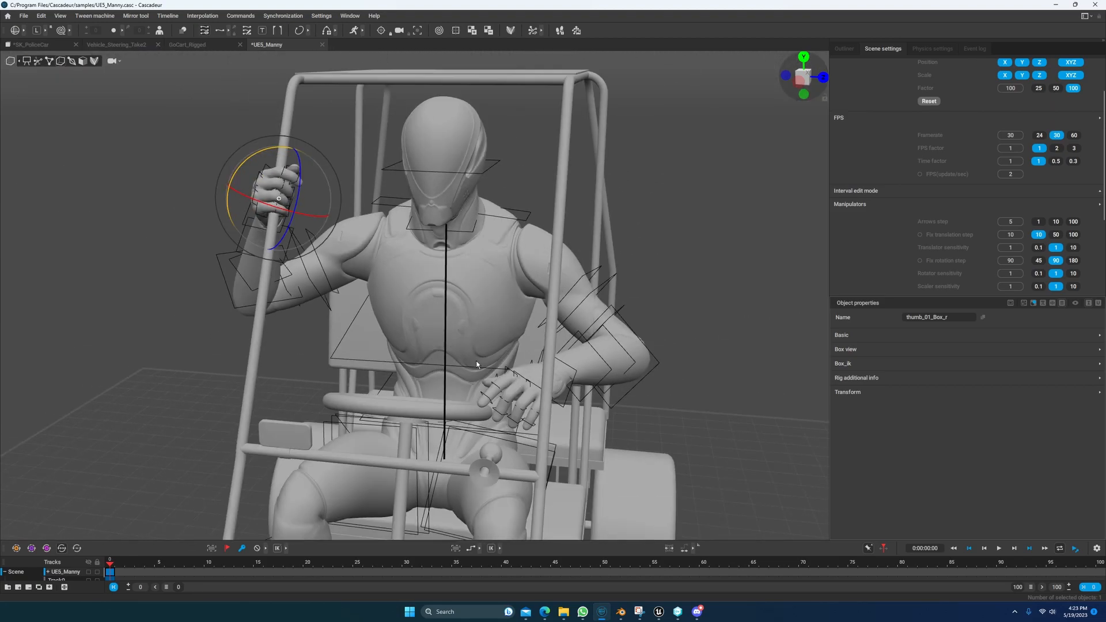
middle_click_drag(476, 358, 403, 268, "alt")
left_click_drag(589, 390, 406, 361, "alt")
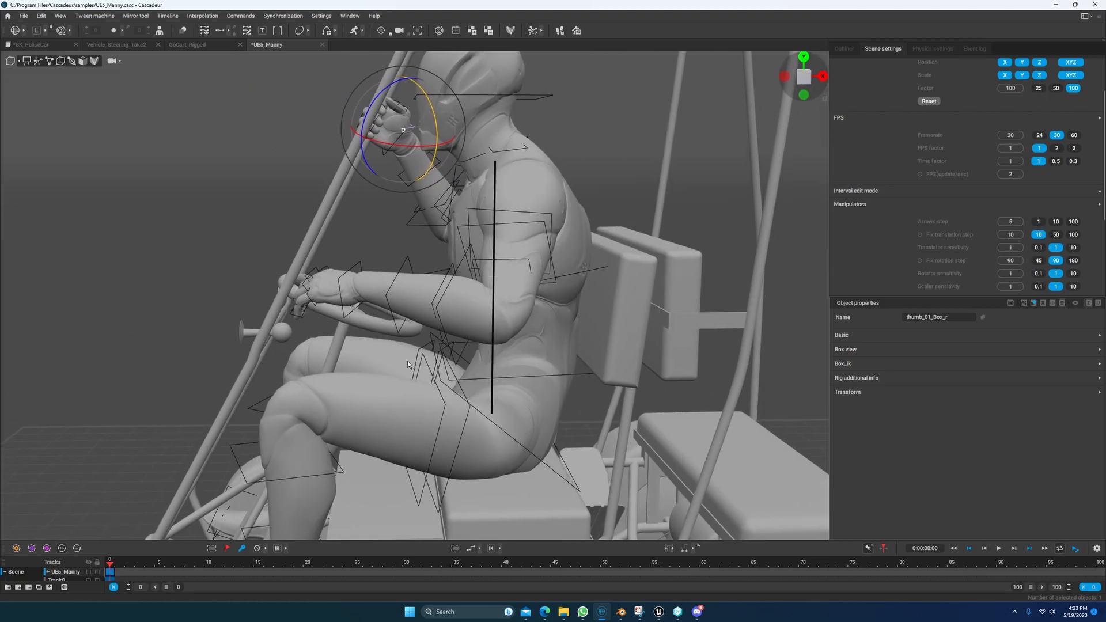
- Return to AutoPosing mode, select all the right hand's points, lock them in place and clear the selection
scroll(406, 360, "up", 2)
left_click(42, 61)
middle_click_drag(433, 330, 504, 296, "alt")
left_click(468, 130)
left_click(470, 117)
left_click(454, 209)
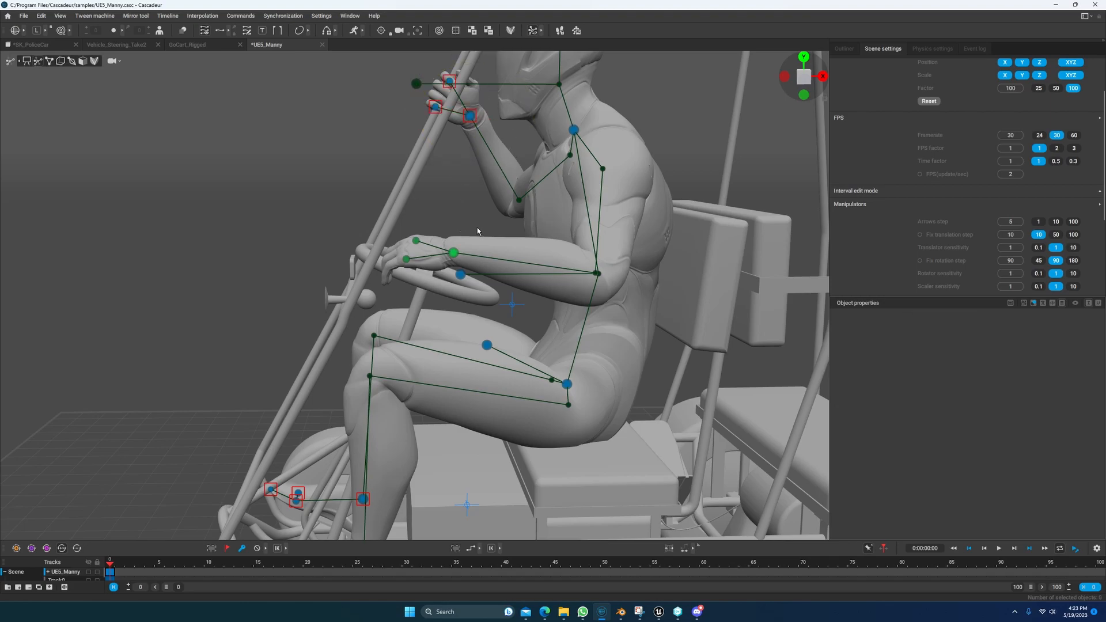
- Select the left hand's points, change the manipulator's axis orientation, and move the hand over to the steering wheel
middle_click_drag(476, 227, 478, 219, "alt")
left_click_drag(478, 219, 467, 255, "alt")
right_click_drag(466, 255, 462, 209, "alt")
middle_click_drag(462, 209, 444, 380, "alt")
left_click_drag(445, 379, 562, 297, "alt")
left_click(347, 420)
key("w")
left_click_drag(606, 331, 538, 303, "alt")
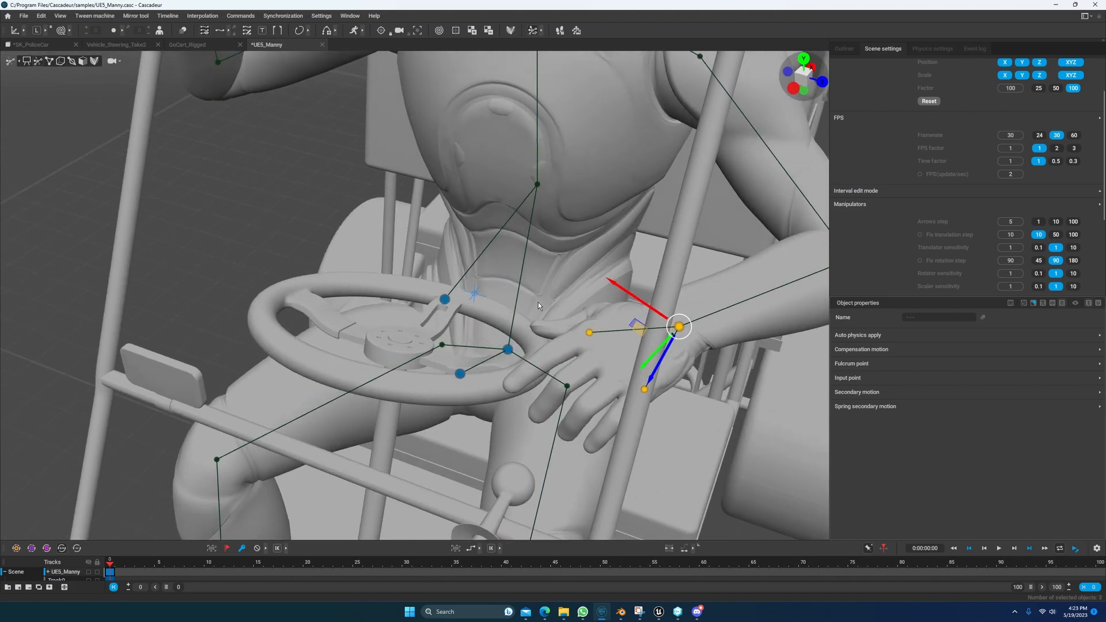
left_click(37, 30)
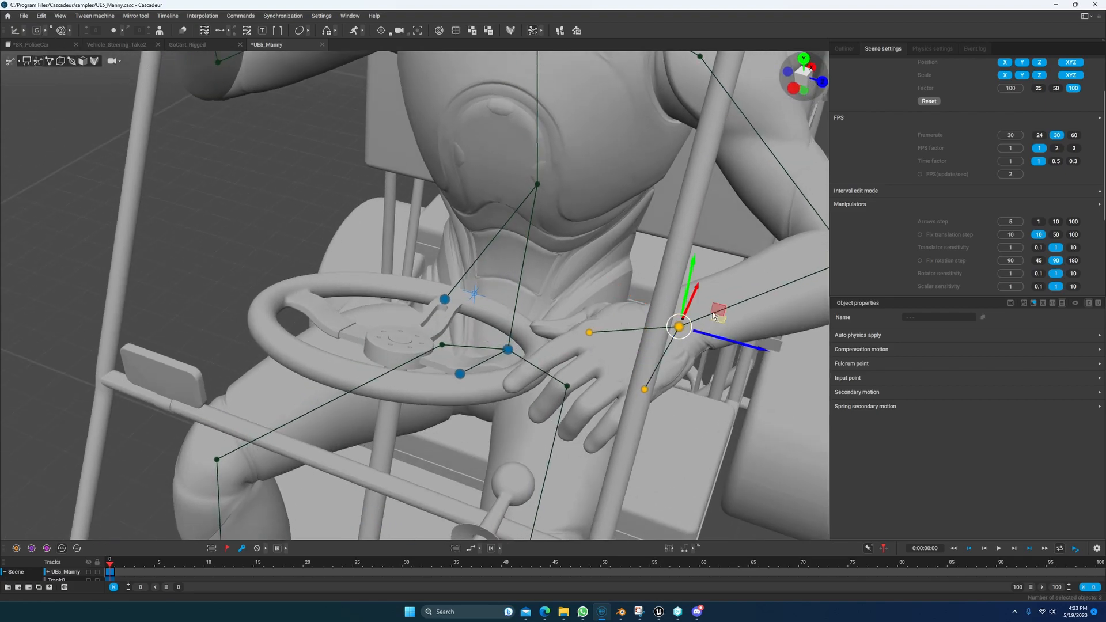
left_click_drag(718, 320, 476, 355)
- Adjust the left wrist's position so the hand sits over the rim of the steering wheel
key("e")
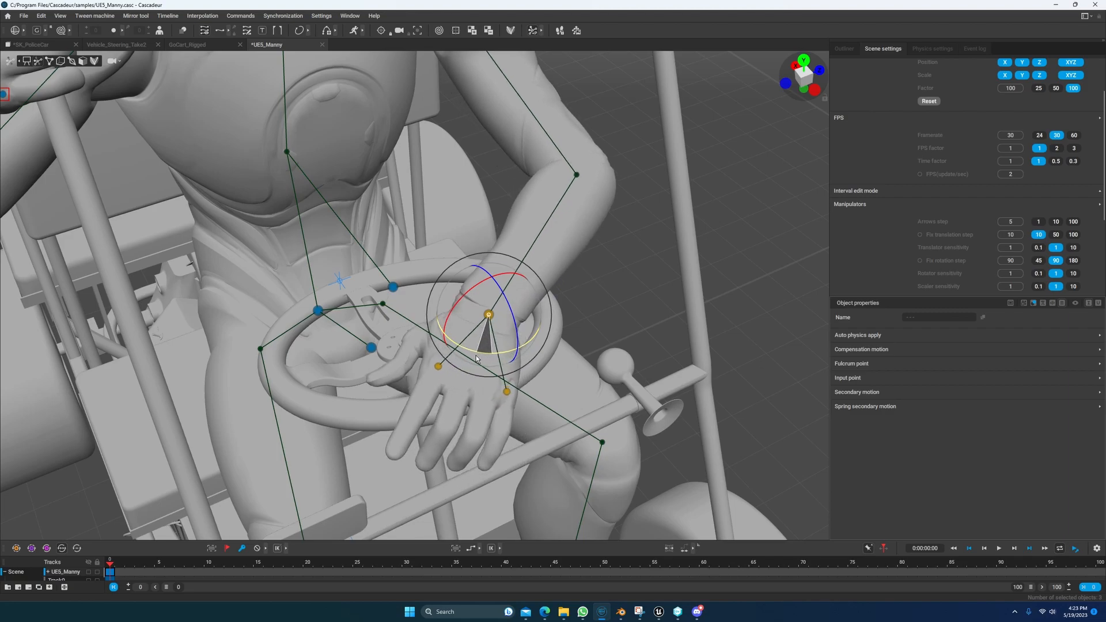
key("w")
left_click_drag(496, 282, 402, 275)
- Rotate the left hand at the wrist so the palm aligns with the tilt of the steering wheel's rim
key("e")
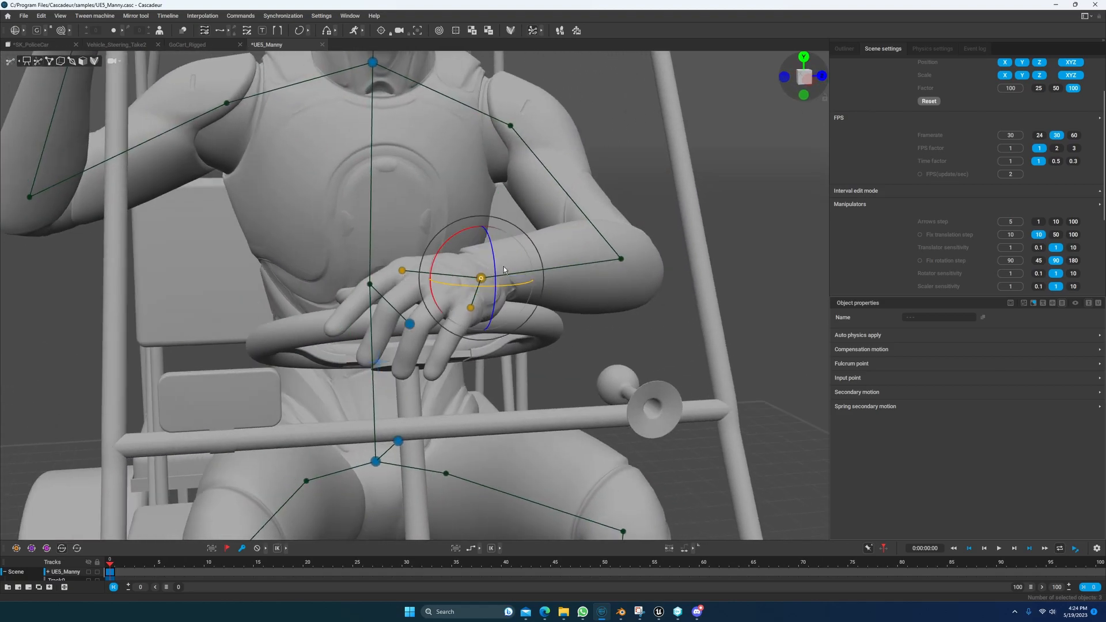
left_click_drag(448, 241, 439, 252)
left_click_drag(462, 318, 399, 322, "alt")
key("w")
key("e")
left_click_drag(393, 267, 402, 291)
left_click(38, 32)
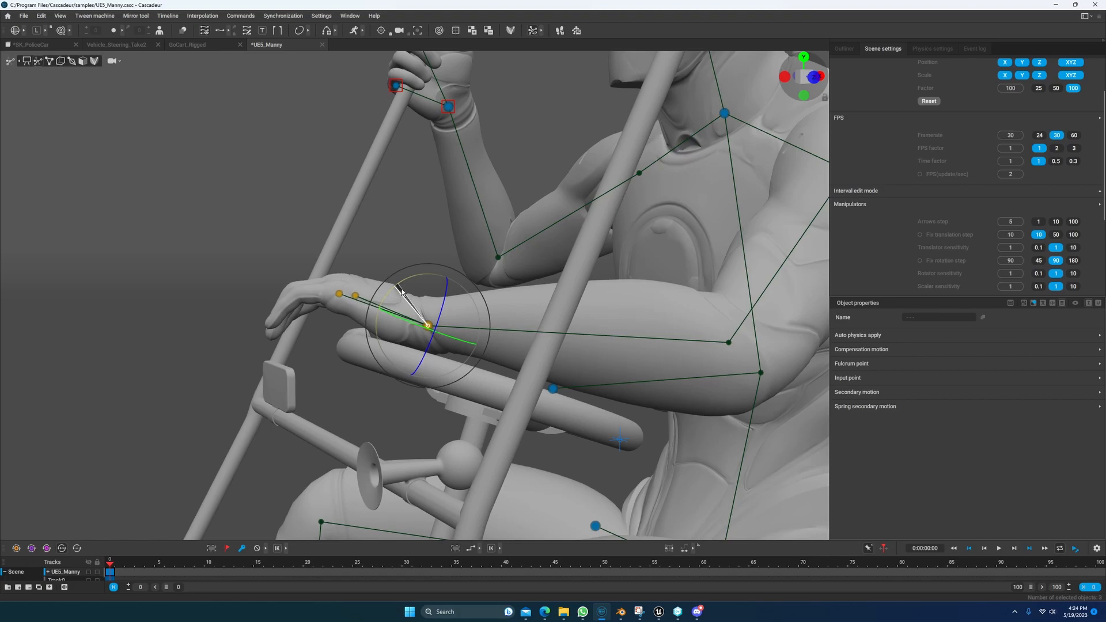
- Switch to box controller mode and rotate the left thumb's base controller, thumb_01_Box_l, so the thumb rests against the steering wheel's rim
right_click_drag(394, 298, 701, 316)
scroll(541, 357, "up", 5)
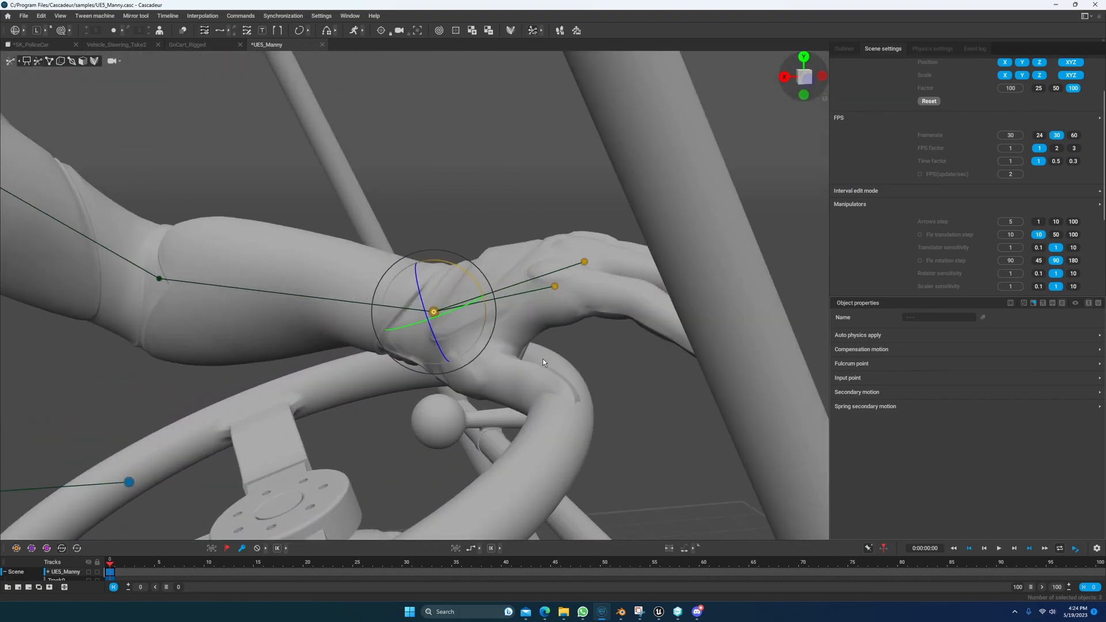
right_click_drag(606, 387, 536, 351)
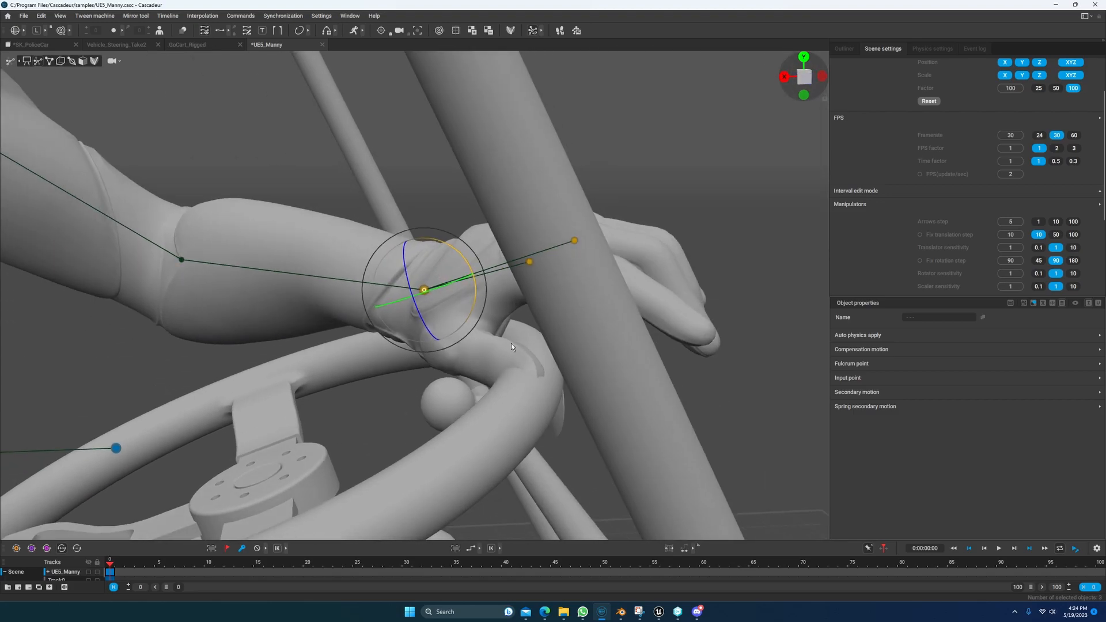
left_click(60, 61)
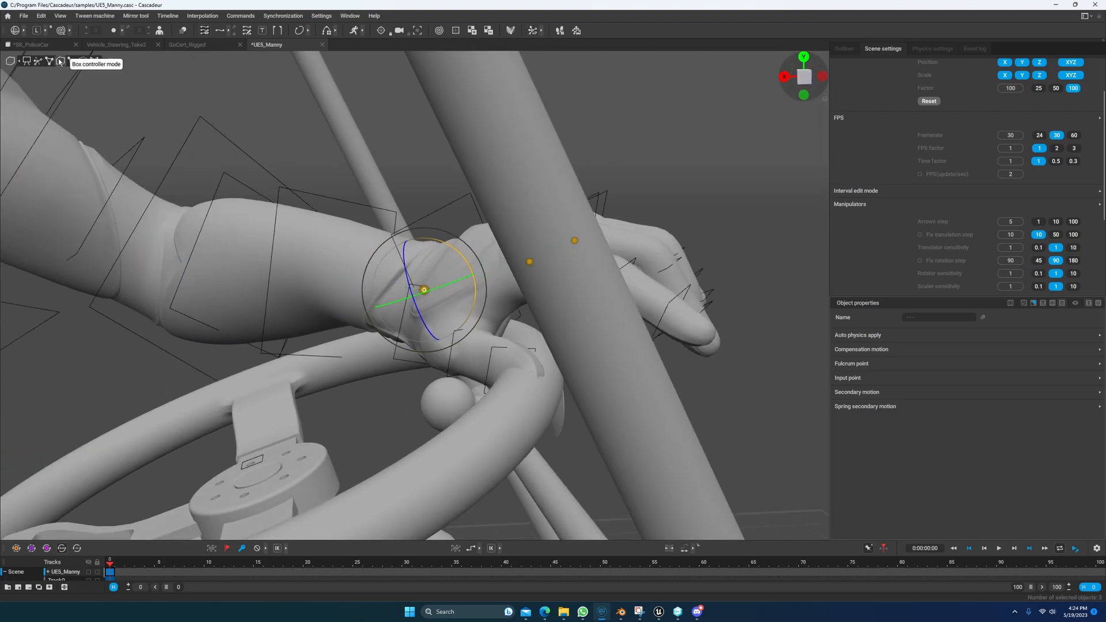
right_click_drag(322, 347, 369, 361)
left_click(365, 334)
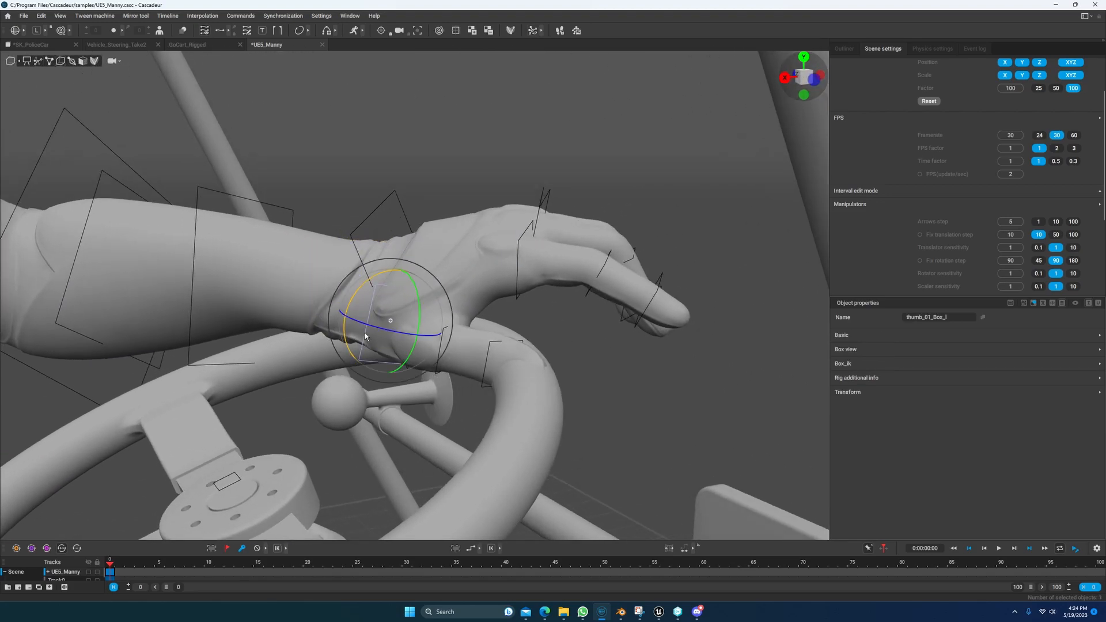
left_click_drag(419, 321, 351, 299)
left_click_drag(387, 340, 345, 320, "alt")
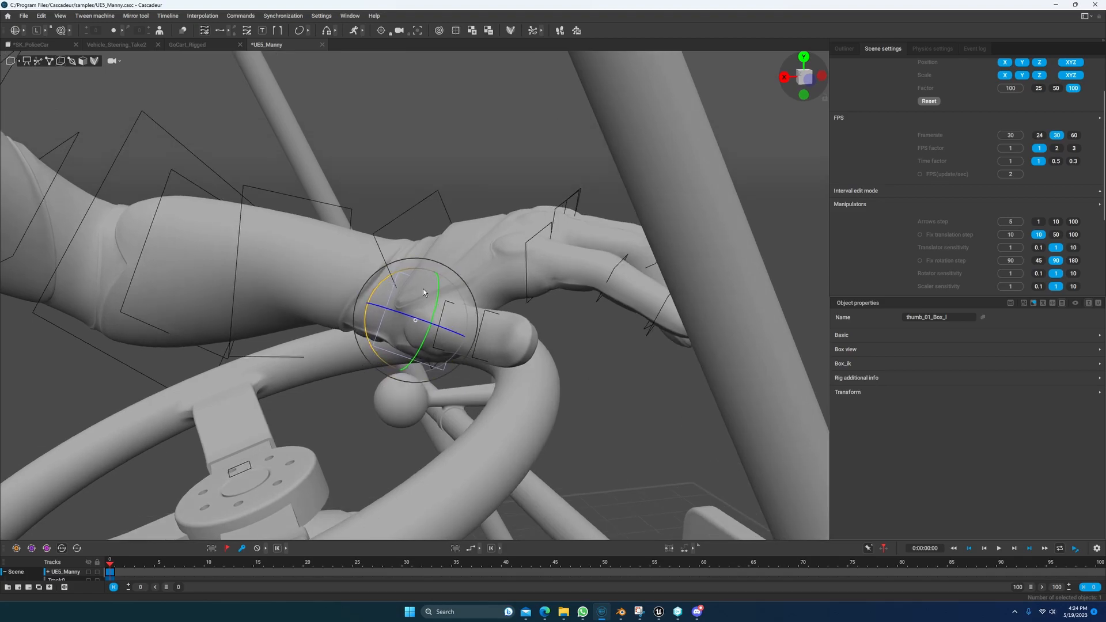
left_click_drag(438, 292, 485, 310)
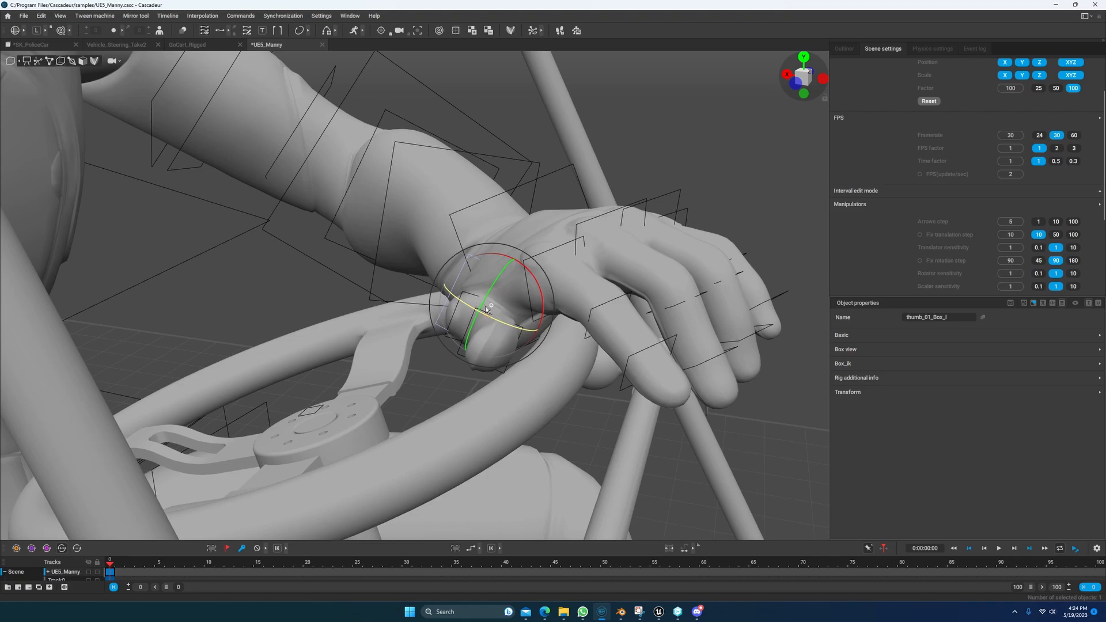
left_click_drag(496, 254, 30, 151)
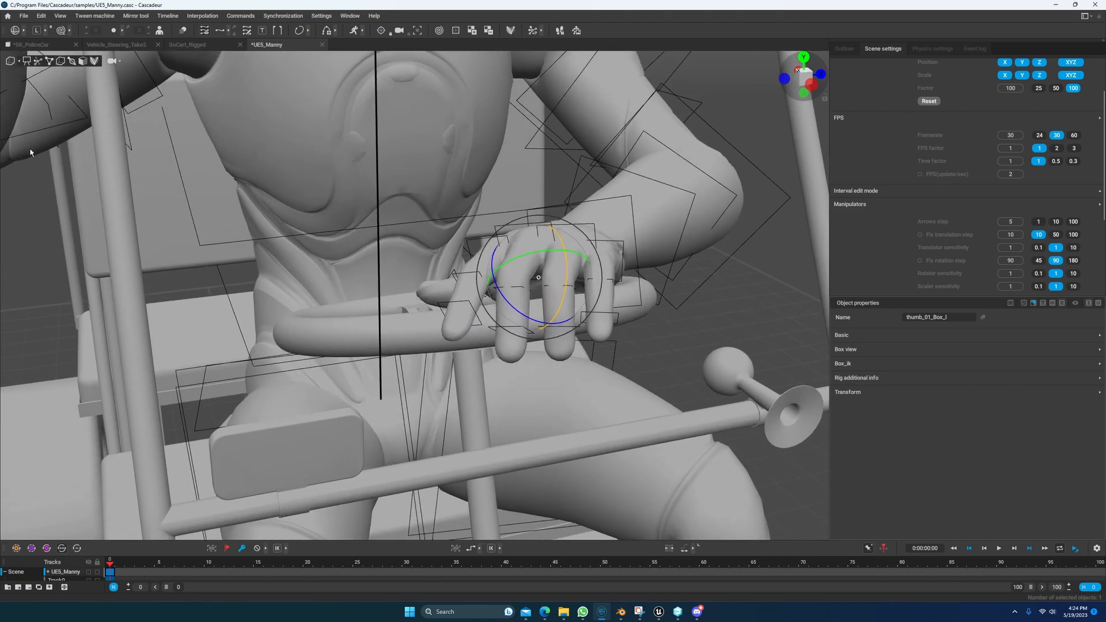
- Leave box controller mode, clear the thumb selection and show the rig in point controller mode
left_click(39, 64)
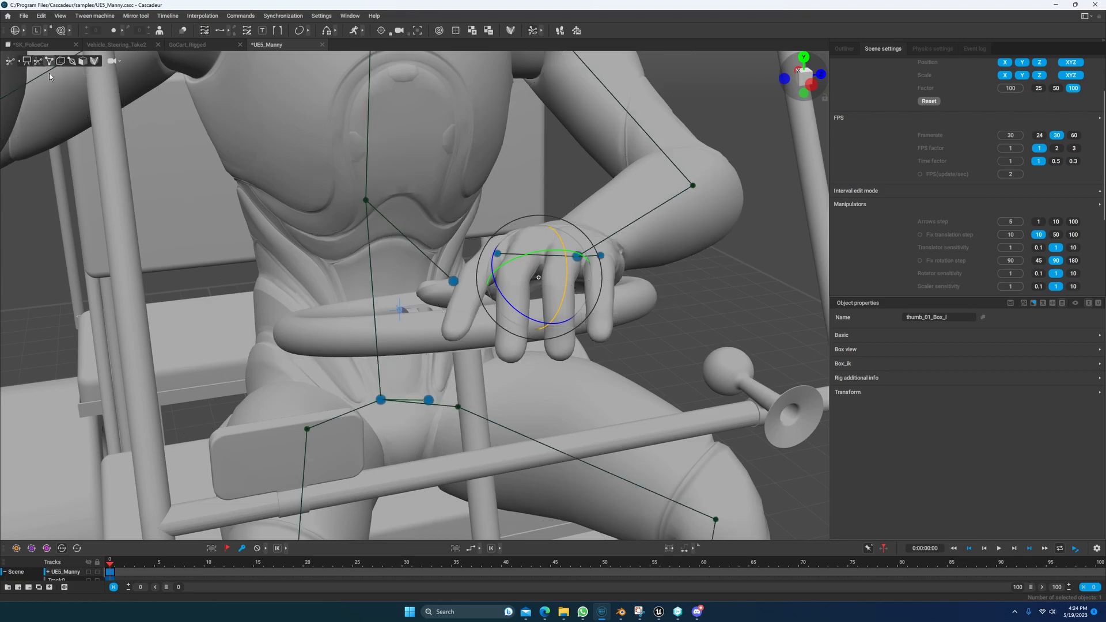
right_click_drag(510, 364, 452, 331)
left_click(473, 423)
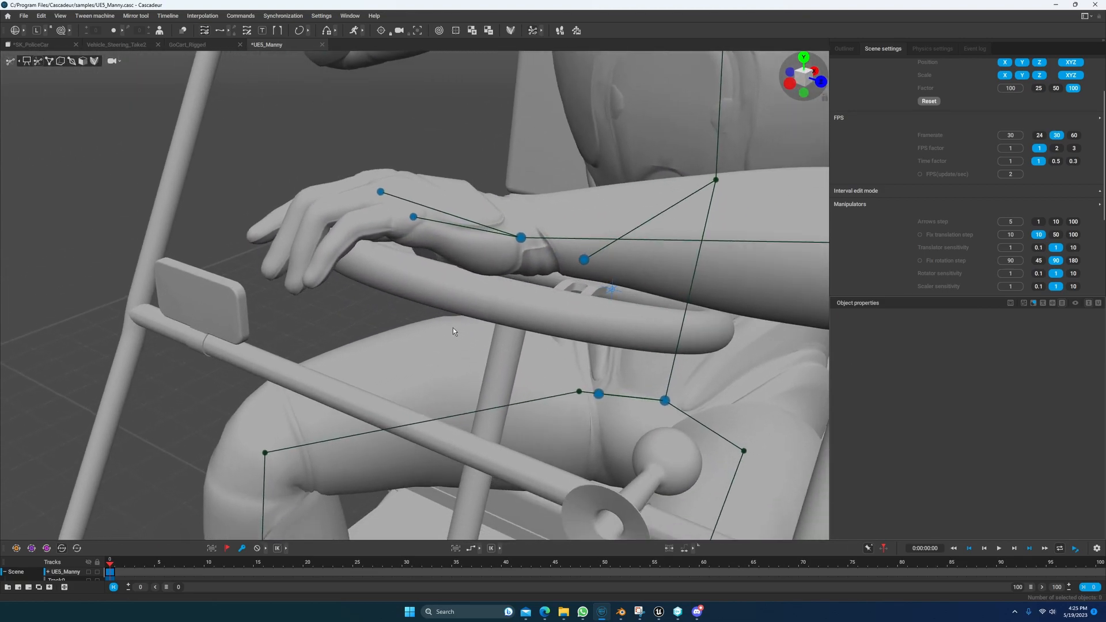
left_click(71, 61)
left_click(50, 61)
mouse_move(501, 300)
right_mouse_down()
mouse_move(443, 302)
mouse_move(494, 292)
right_mouse_up()
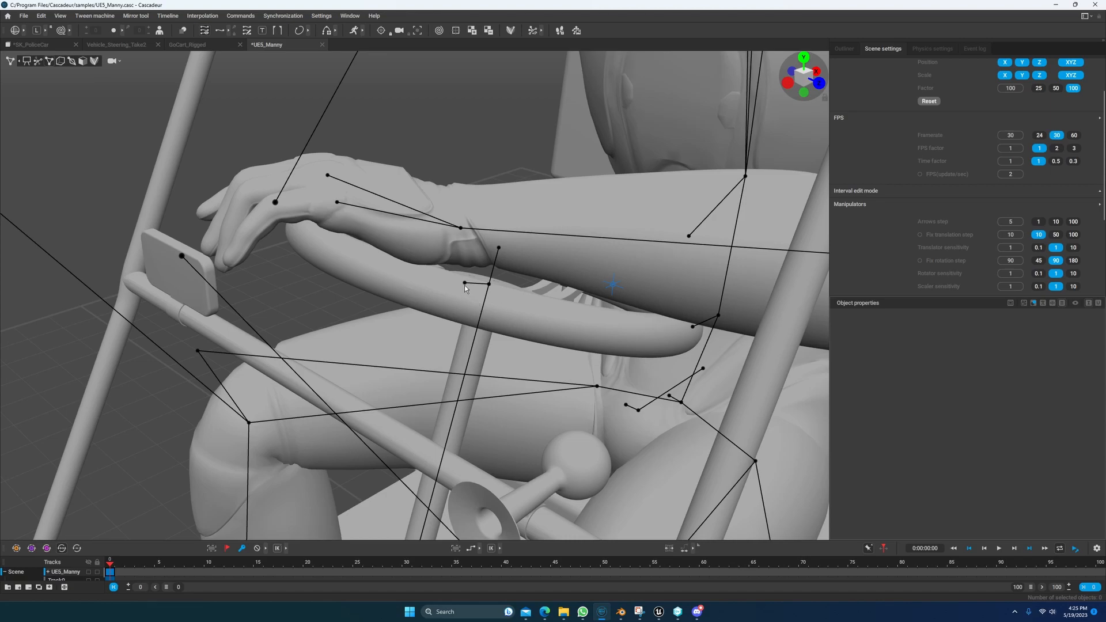
right_click_drag(447, 293, 147, 160)
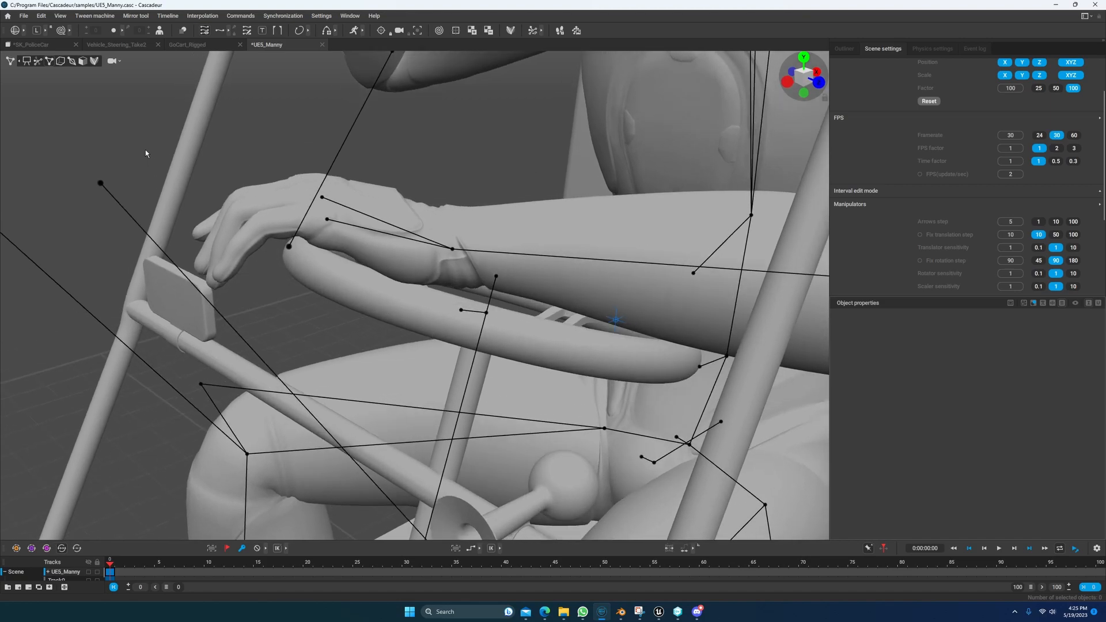
- Select the SteeringWheel joint in joint mode, then add the left hand's three points to the selection in point controller mode
left_click(71, 61)
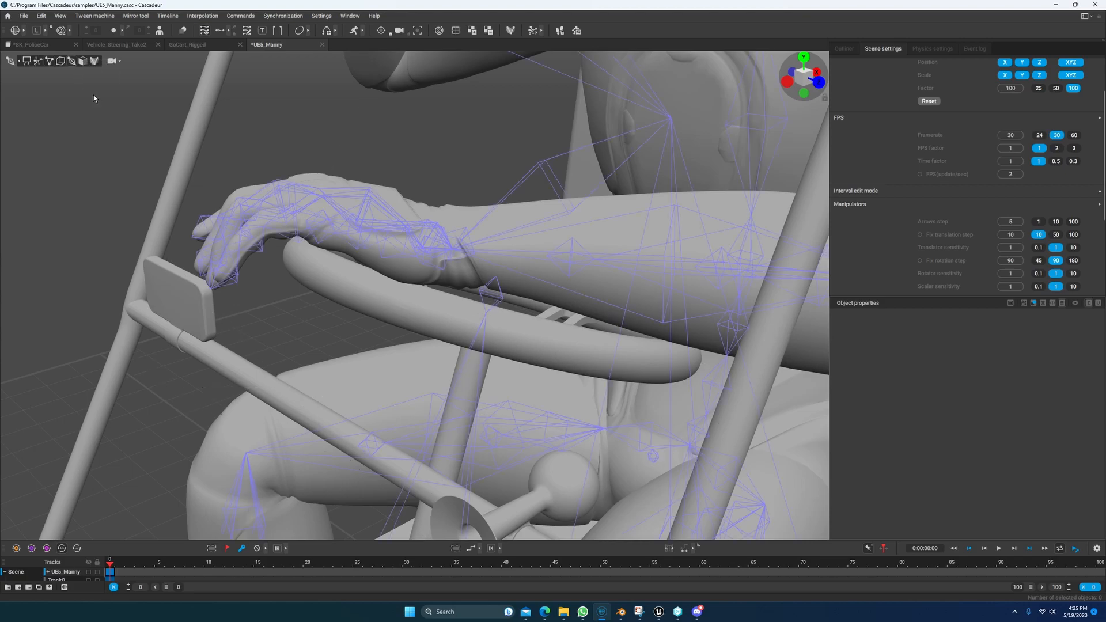
left_click(483, 302)
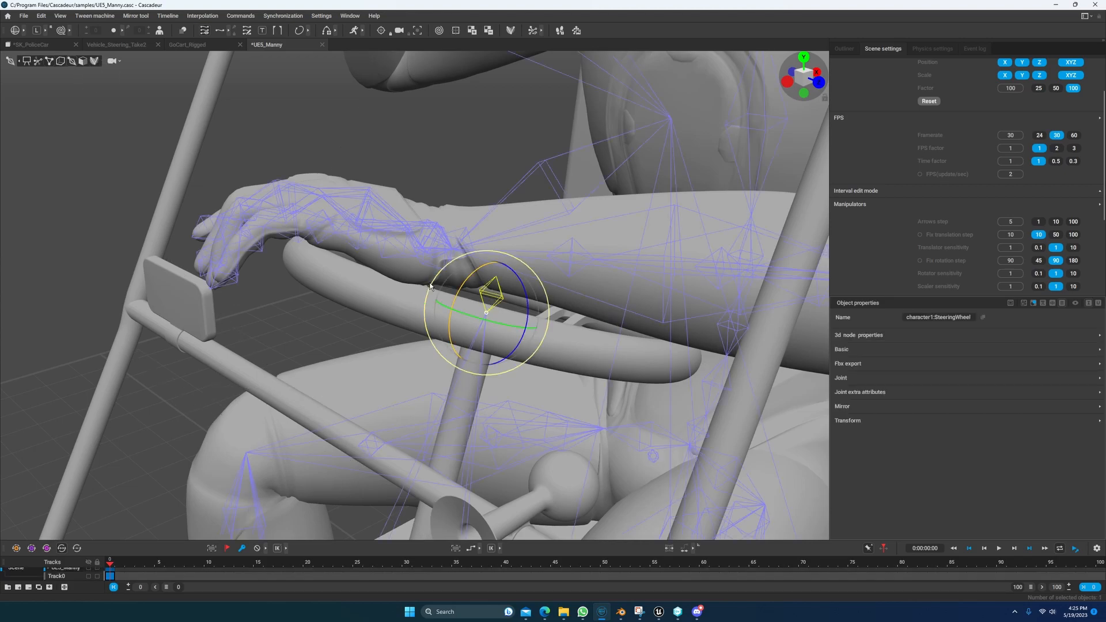
left_click(49, 60)
scroll(457, 277, "up", 5)
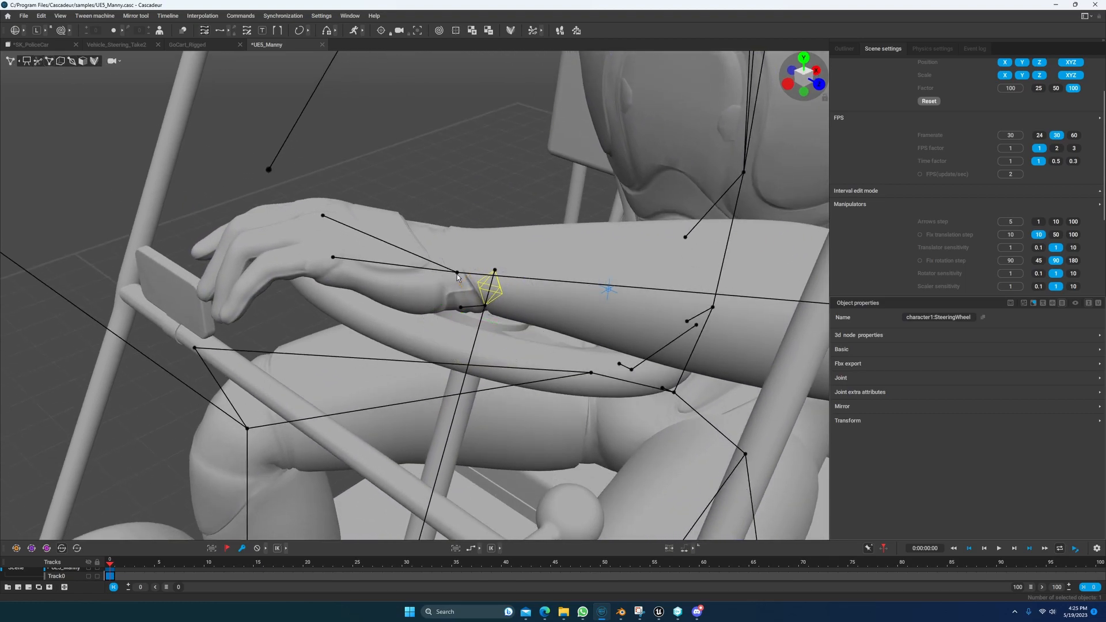
left_click(457, 272, "shift")
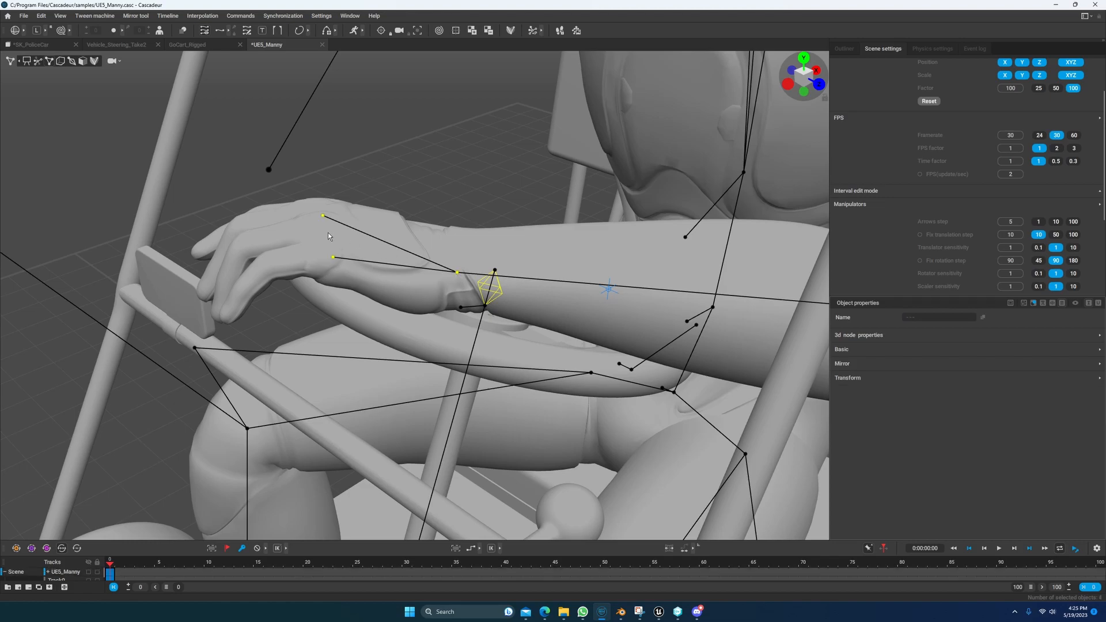
key("e")
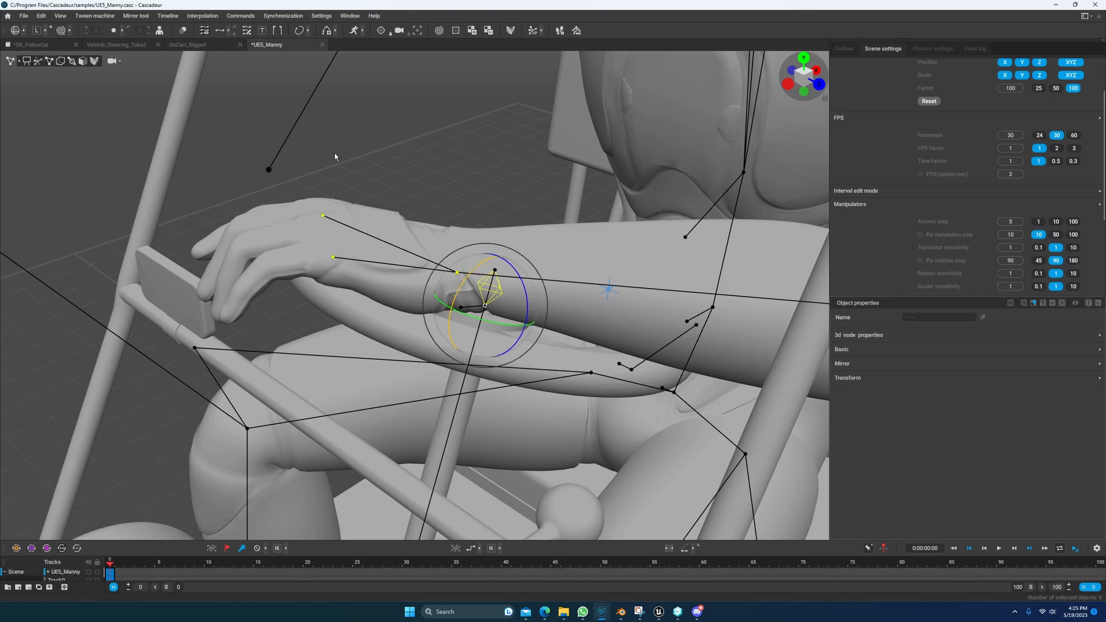
- Constrain the selected left-hand points to the steering wheel joint with the Constrain points command
left_click(241, 16)
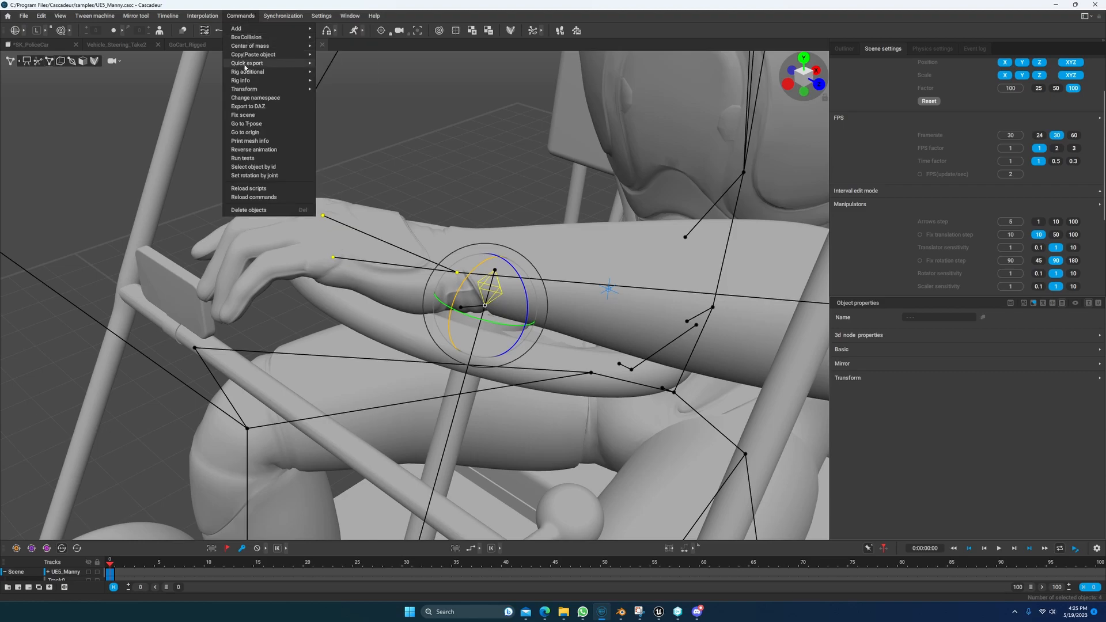
mouse_move(246, 72)
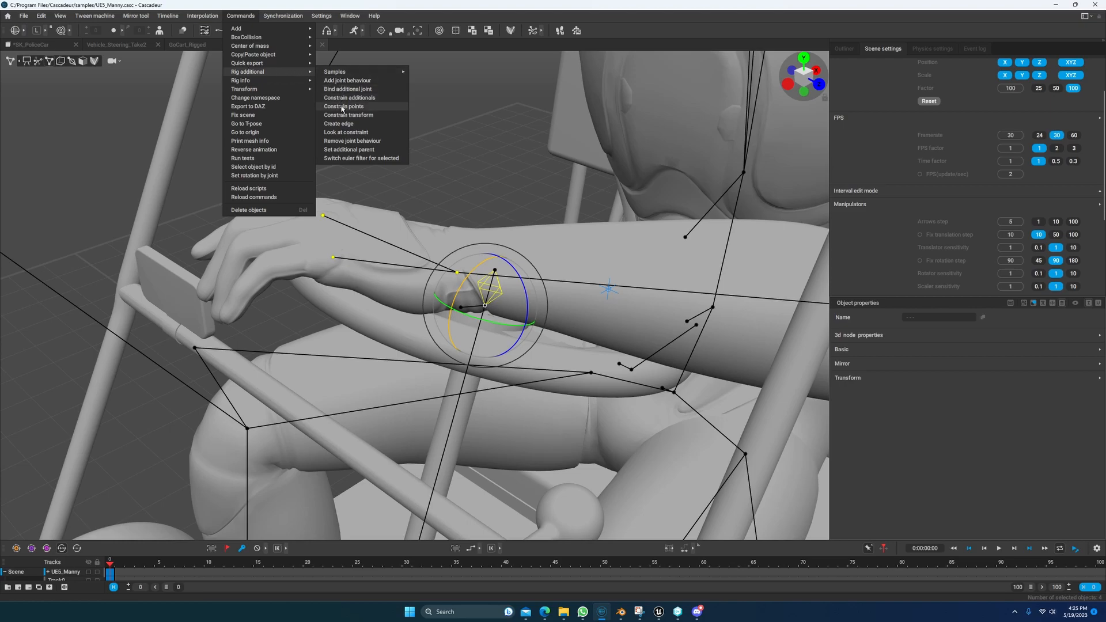
left_click(342, 108)
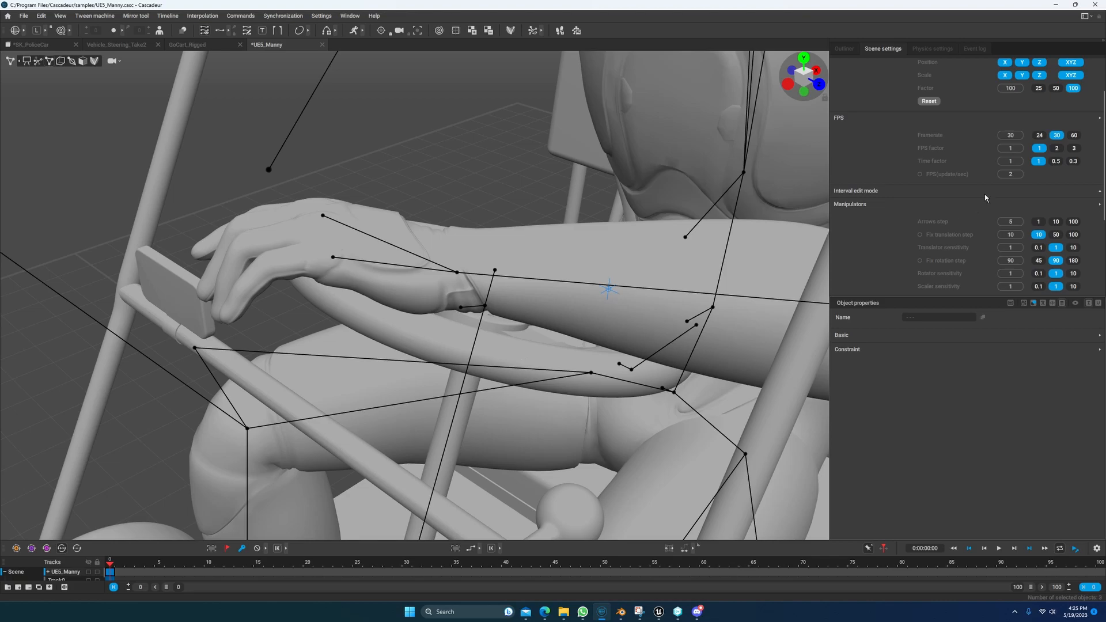
- Locate the left hand's new constraints in the Outliner and turn on their enabled-on-frame and Constraint active options
left_click(843, 48)
scroll(945, 240, "down", 3)
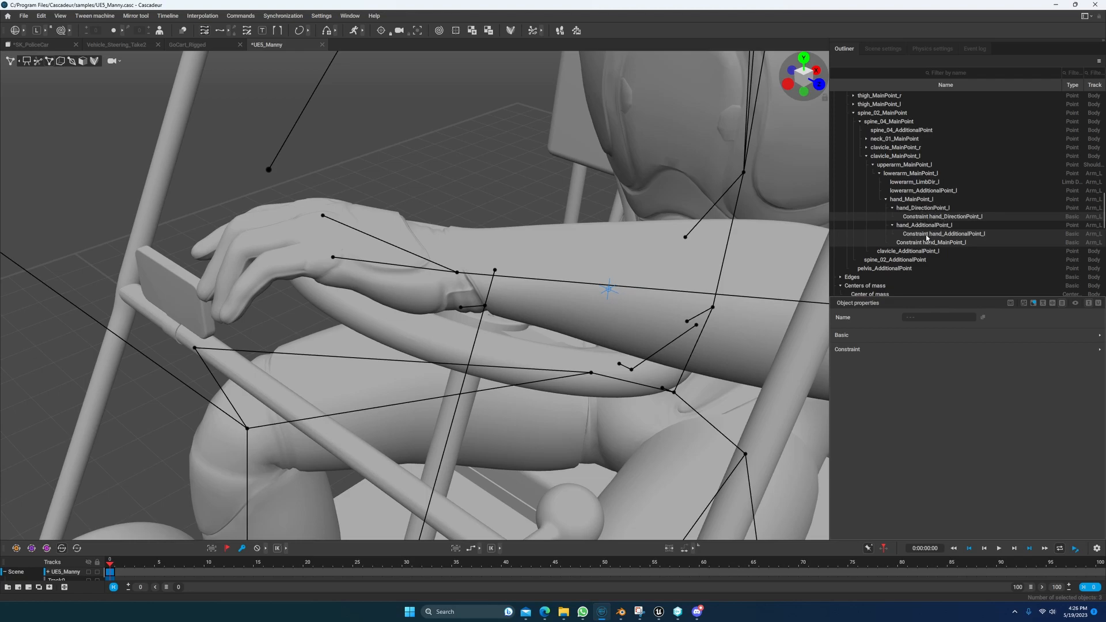
left_click(876, 350)
left_click(905, 382)
left_click(905, 398)
middle_click_drag(413, 428, 410, 381, "alt")
left_click_drag(409, 381, 276, 455, "alt")
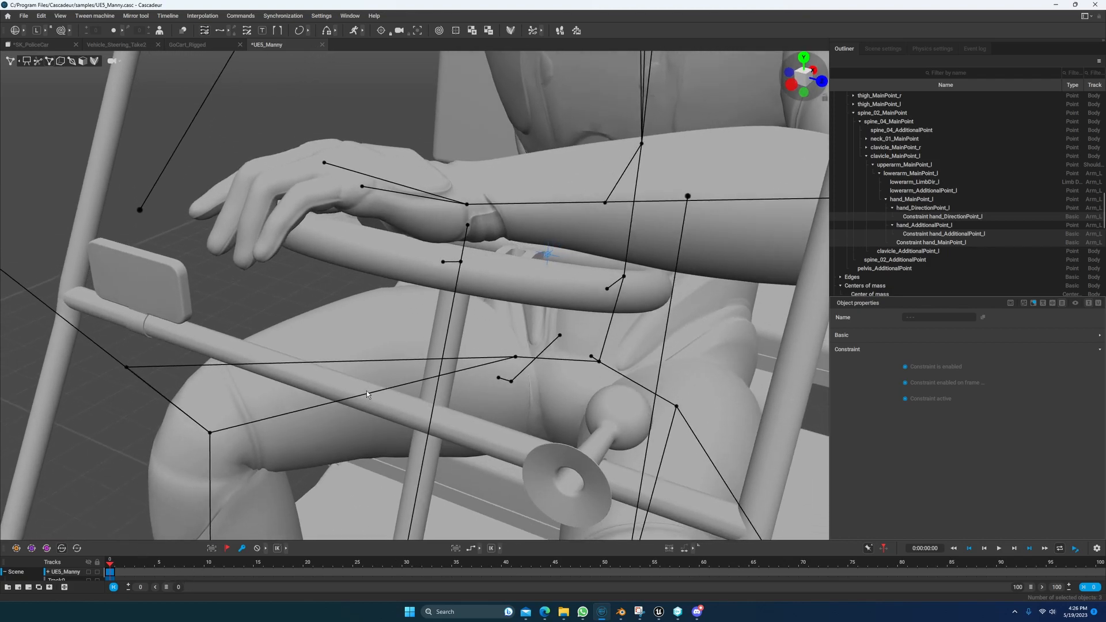
- Collapse the scene's tracks, add keys at frames 15 and 30, and end the visible timeline range at frame 30
scroll(457, 323, "down", 5)
middle_click_drag(432, 326, 448, 344, "alt")
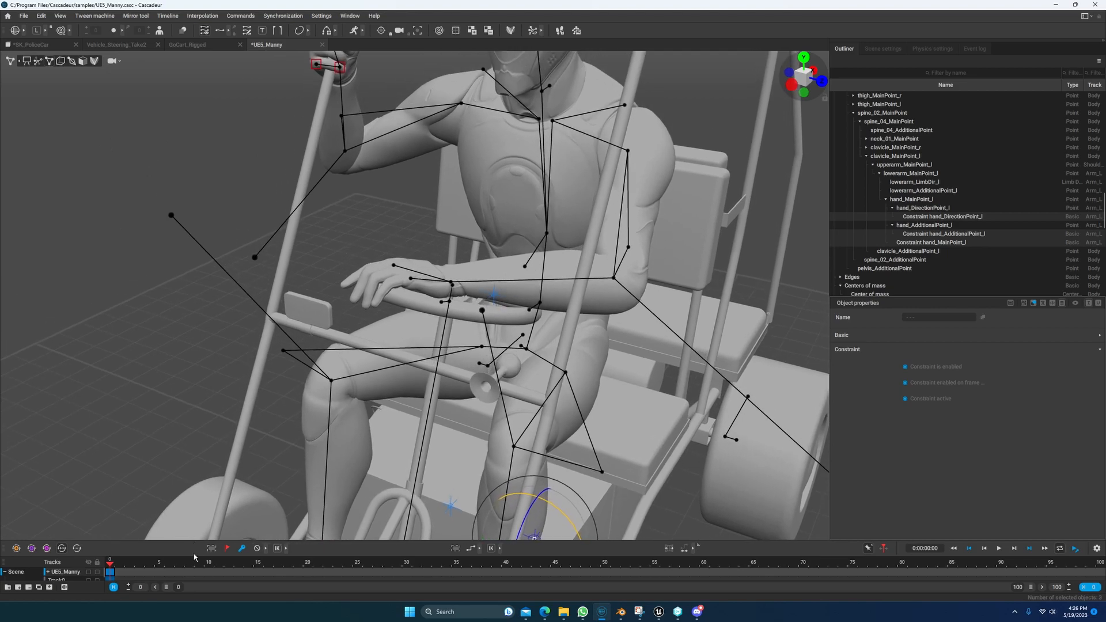
left_click(5, 572)
left_click(258, 567)
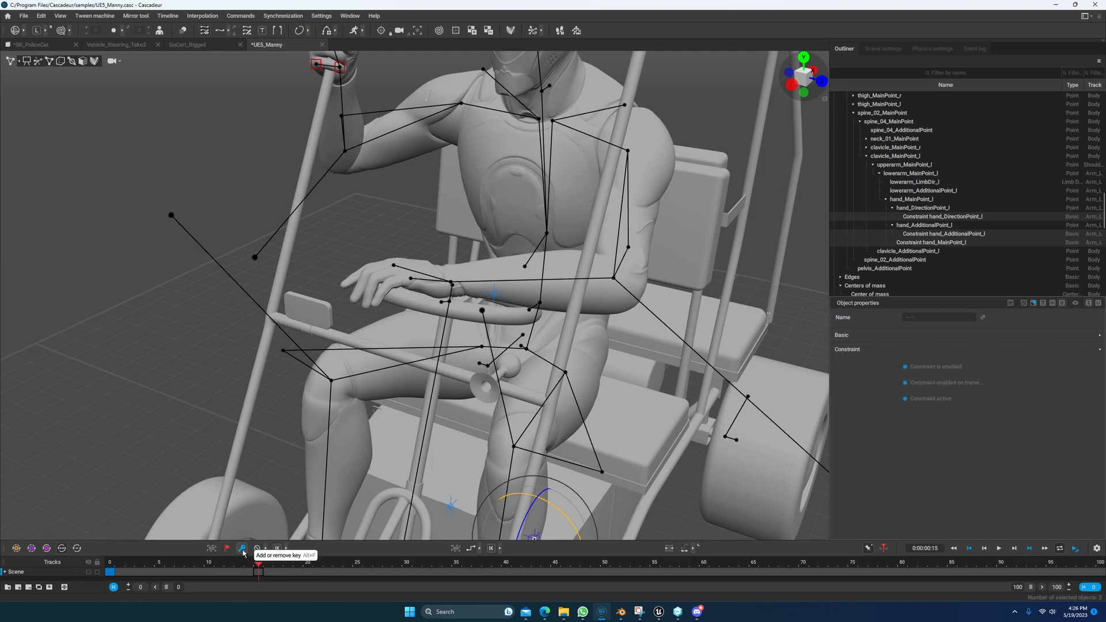
left_click(243, 551)
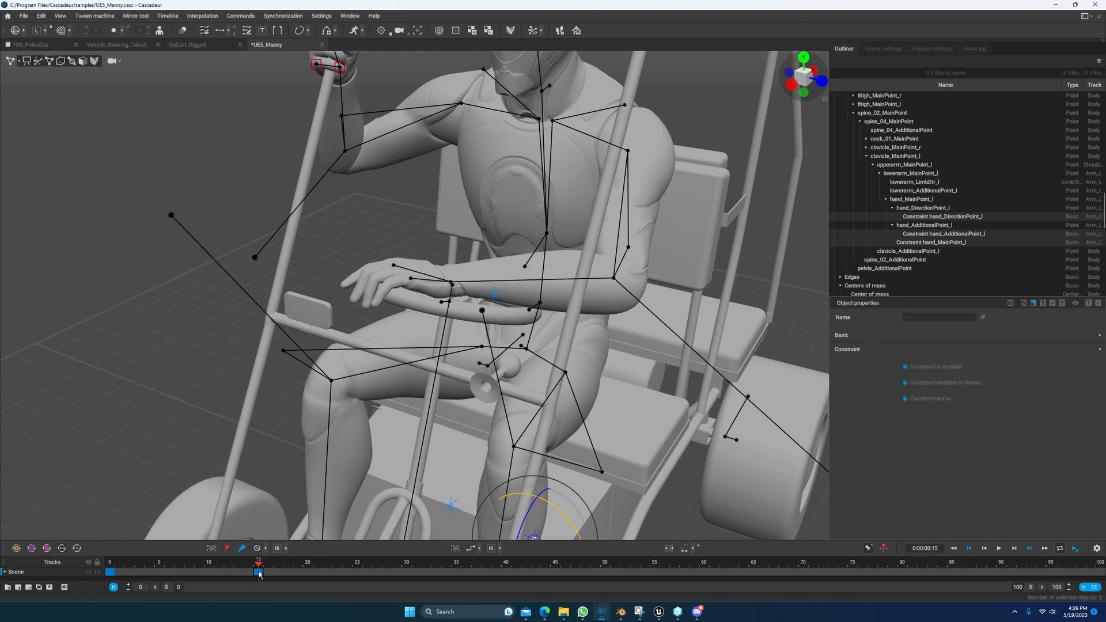
left_click(407, 574)
left_click(243, 551)
left_click(1088, 588)
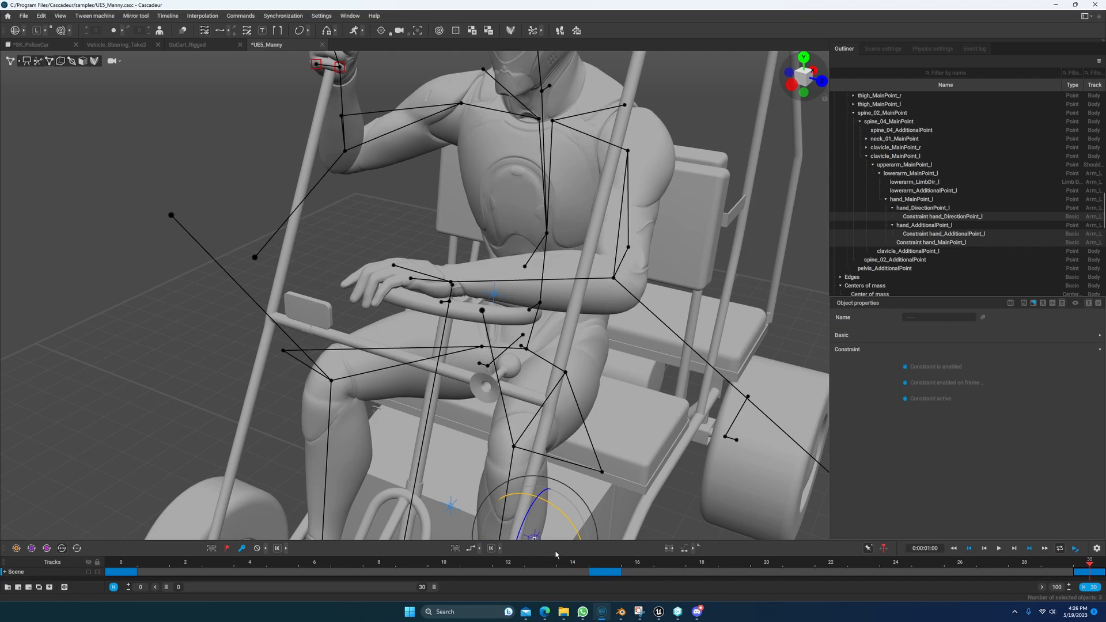
- Widen the visible timeline range to frame 39, shift it to frames 6 to 45, and end it at the current frame again
mouse_move(610, 368)
left_mouse_down("alt")
mouse_move(627, 365)
mouse_move(621, 375)
left_mouse_up("alt")
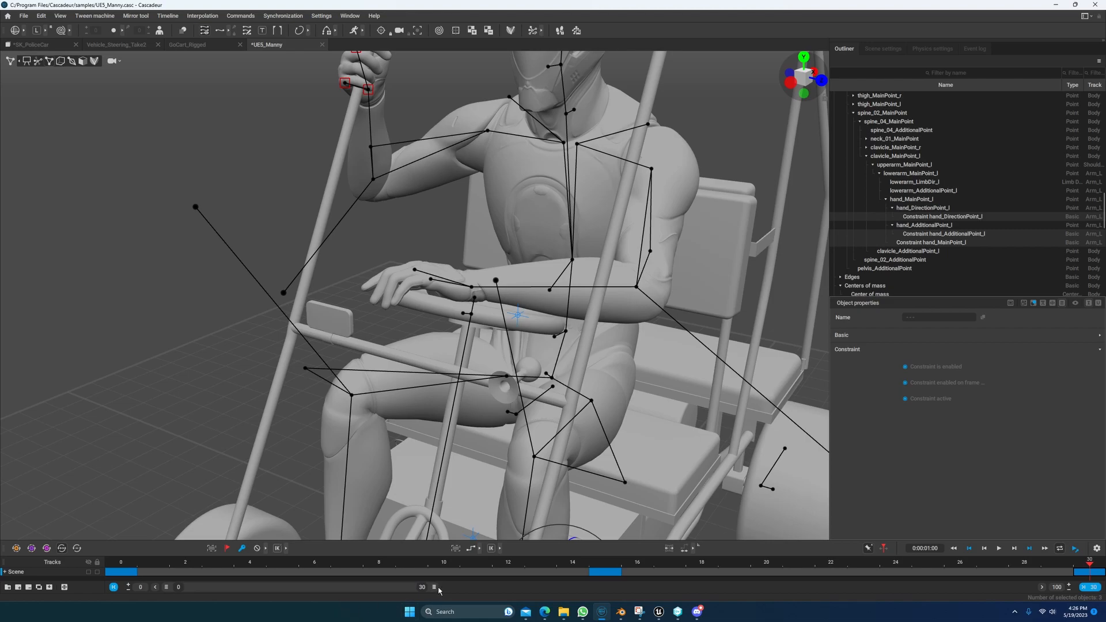
left_click_drag(433, 588, 516, 592)
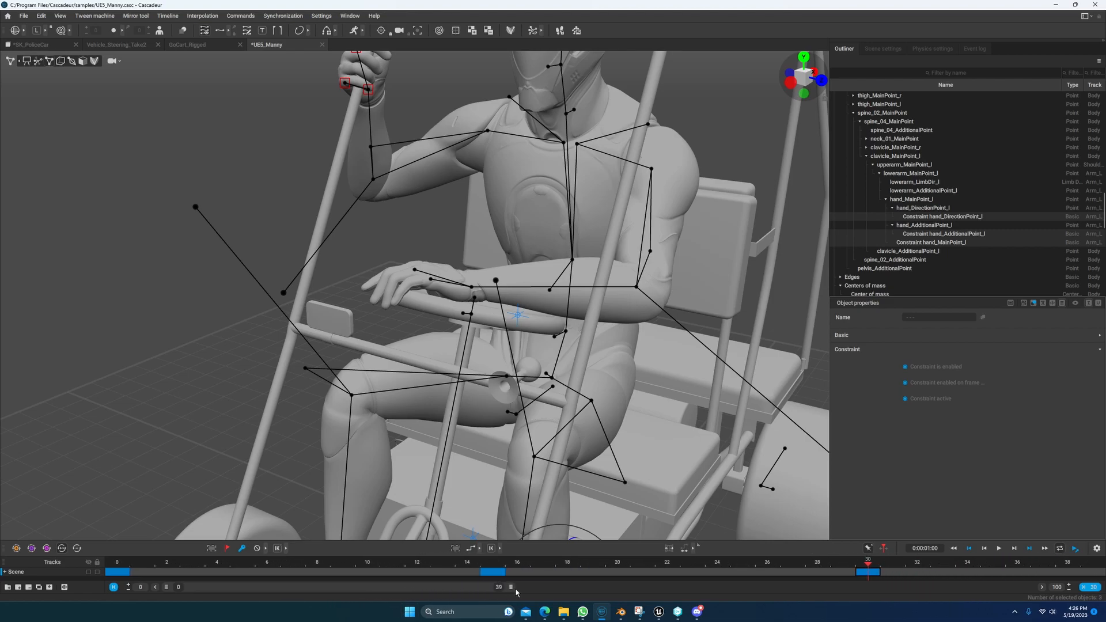
left_click(1042, 587)
left_click(1042, 588)
left_click(1042, 587)
left_click(1042, 587)
left_click(1042, 588)
left_click(1042, 588)
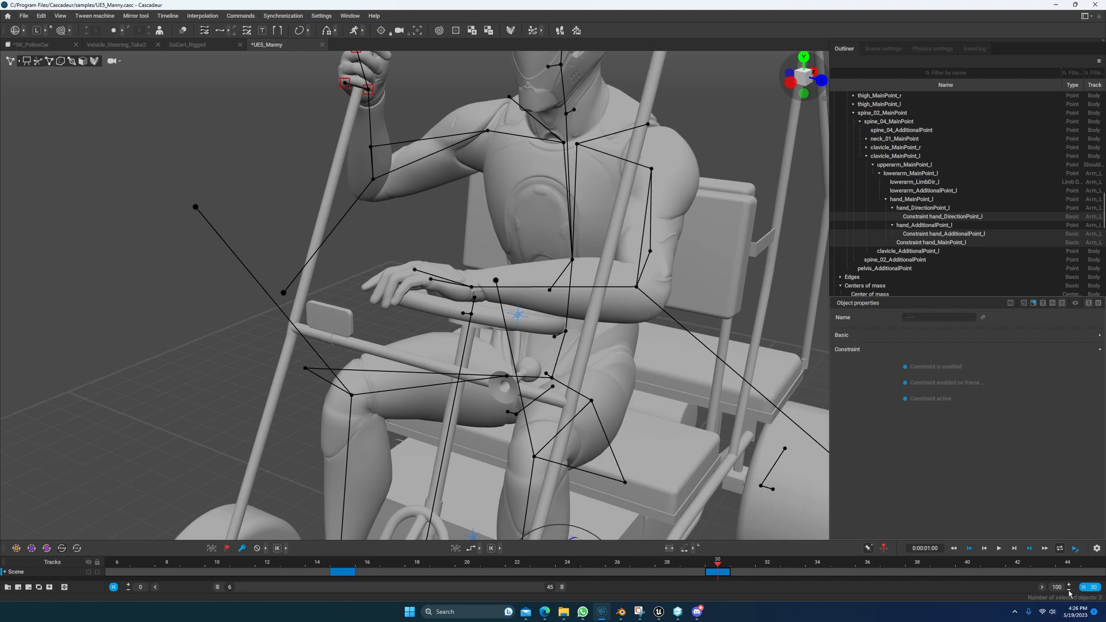
left_click(1091, 587)
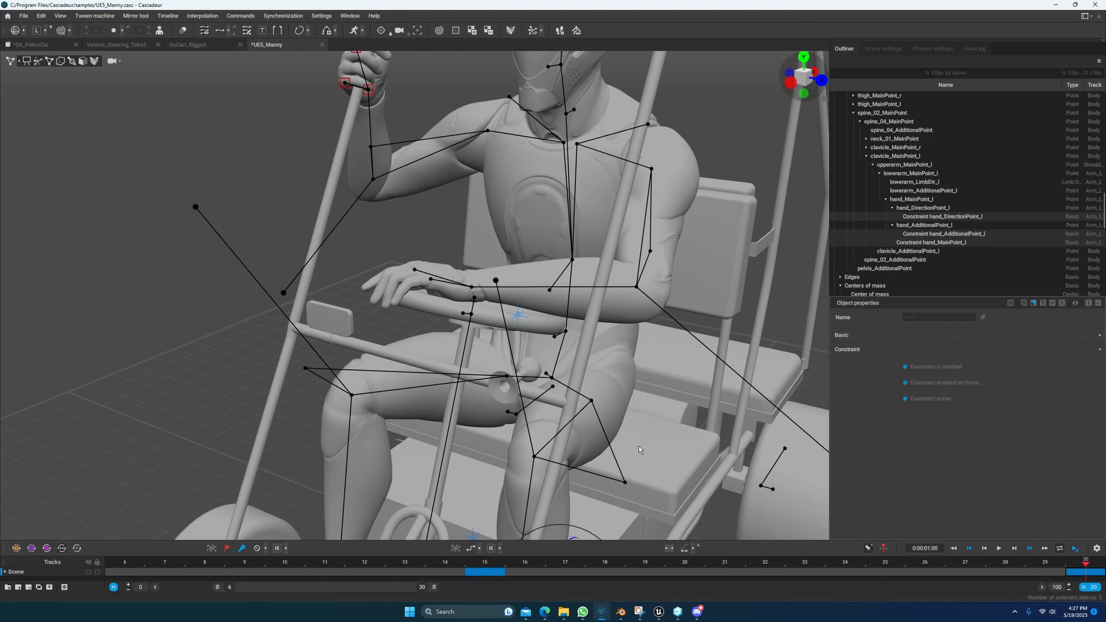
middle_click_drag(579, 433, 574, 408)
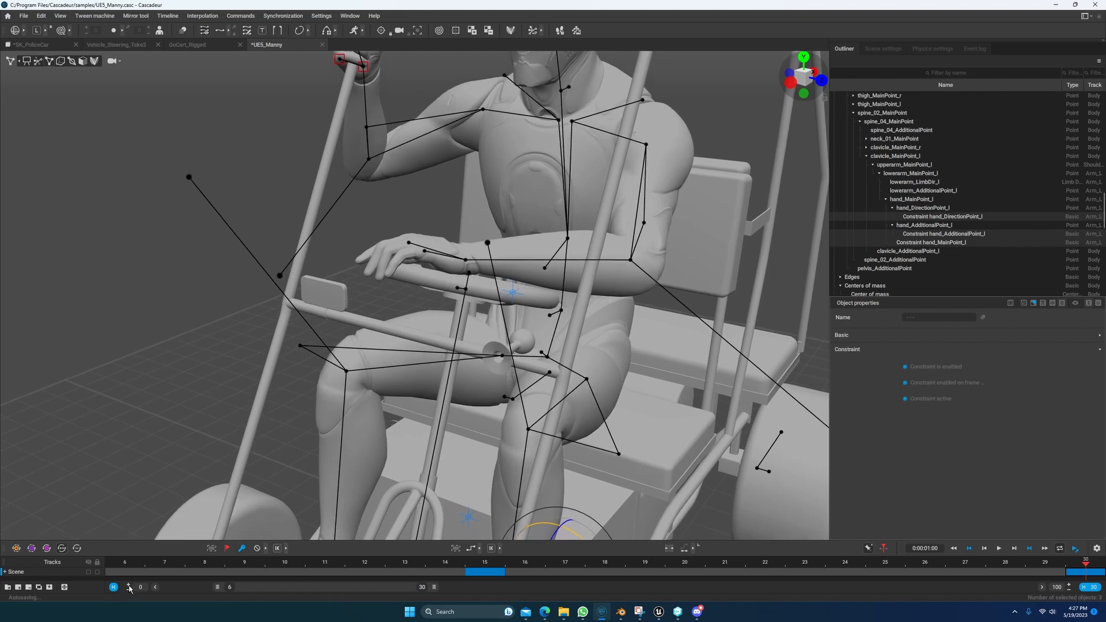
- Extend the visible timeline range so that it starts at frame 0
left_click_drag(217, 587, 156, 588)
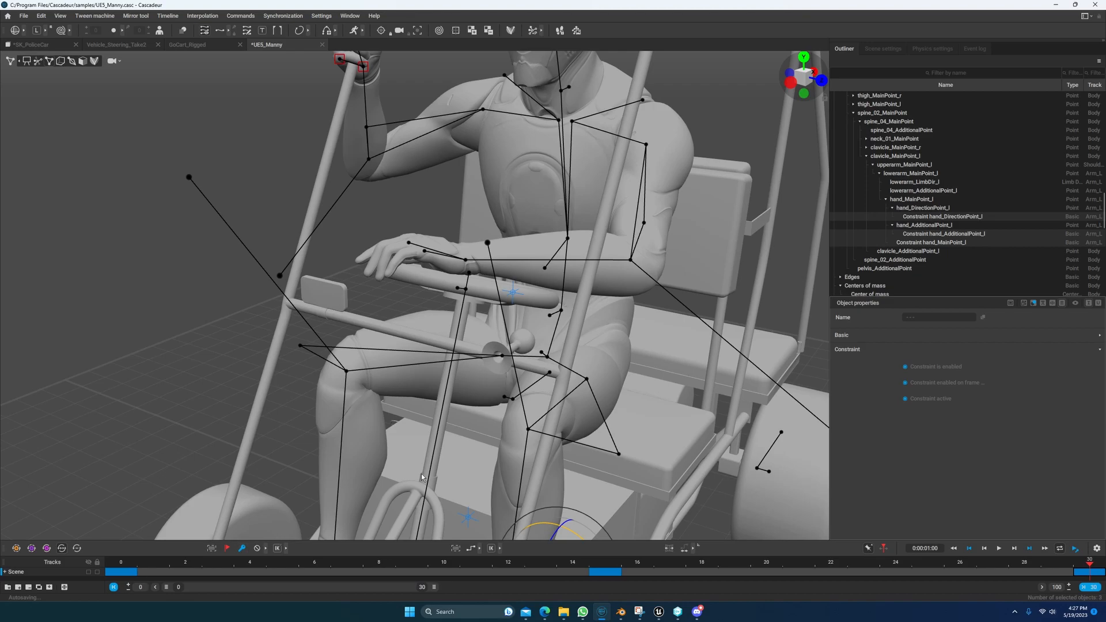
scroll(460, 371, "down", 5)
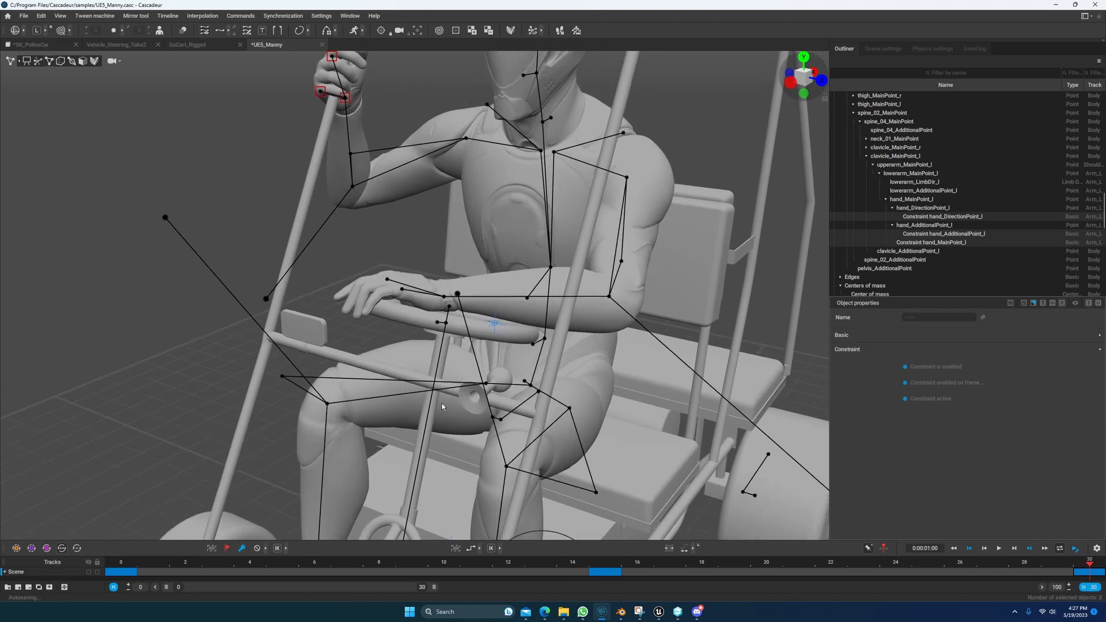
middle_click_drag(431, 336, 459, 378, "alt")
left_click_drag(459, 378, 487, 381, "alt")
middle_click_drag(413, 386, 403, 359, "alt")
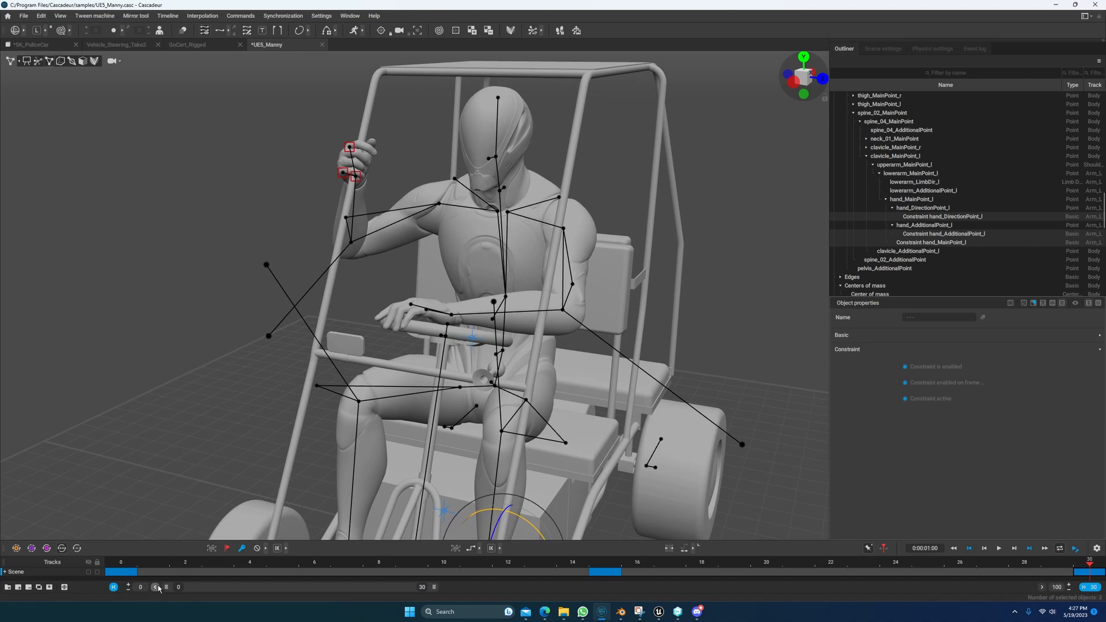
middle_click_drag(461, 359, 475, 412, "alt")
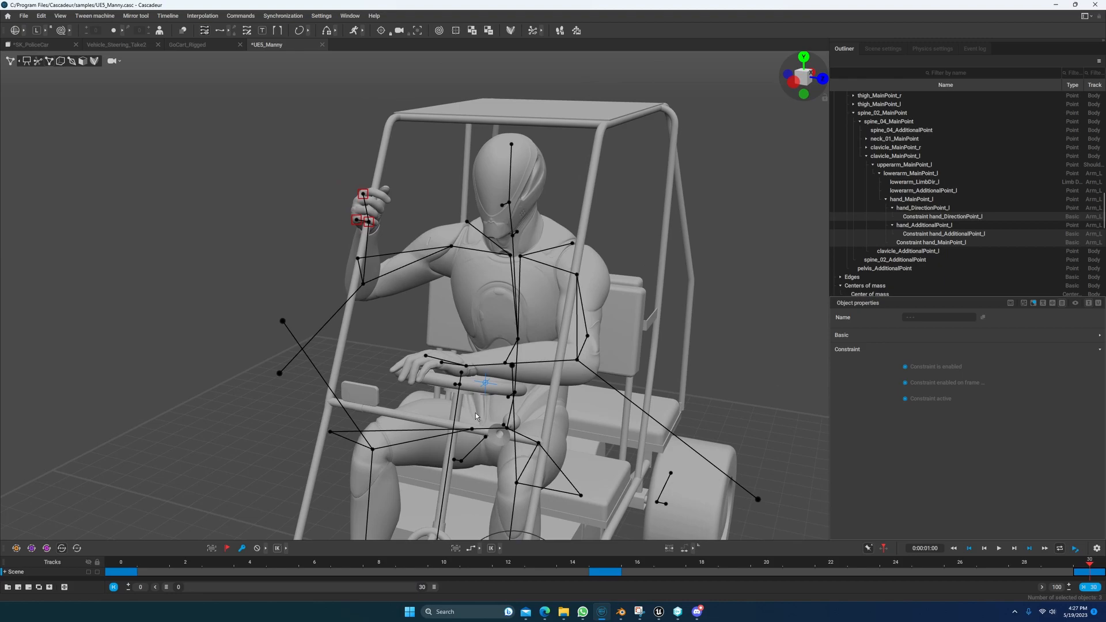
left_click_drag(475, 413, 406, 419, "alt")
middle_click_drag(477, 440, 474, 391, "alt")
left_click_drag(442, 394, 515, 517, "alt")
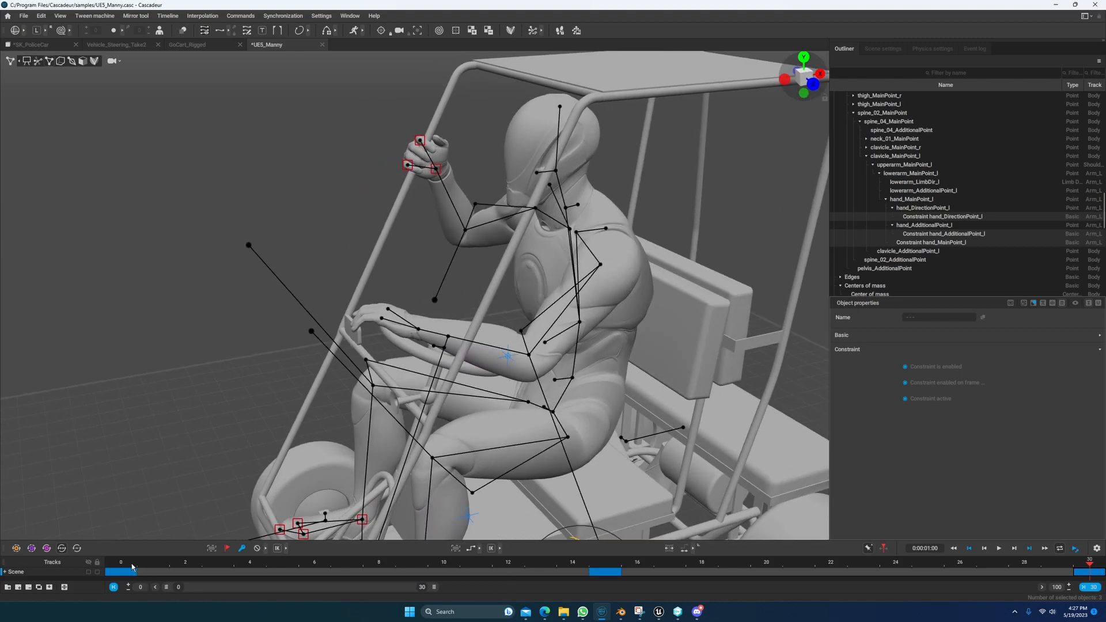
- Compare the driver's pose at the keys on frames 0 and 15, examining the hands around the steering wheel
left_click(606, 563)
left_click(137, 573)
left_click_drag(507, 382, 379, 365, "alt")
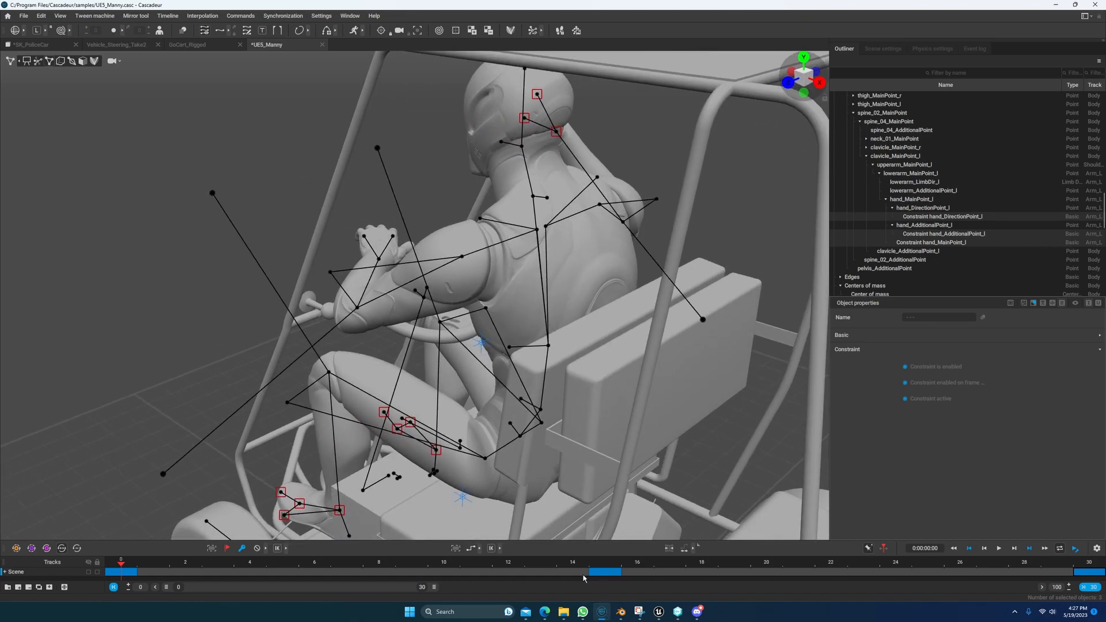
left_click(605, 571)
left_click_drag(444, 392, 428, 332, "alt")
middle_click_drag(427, 332, 467, 350, "alt")
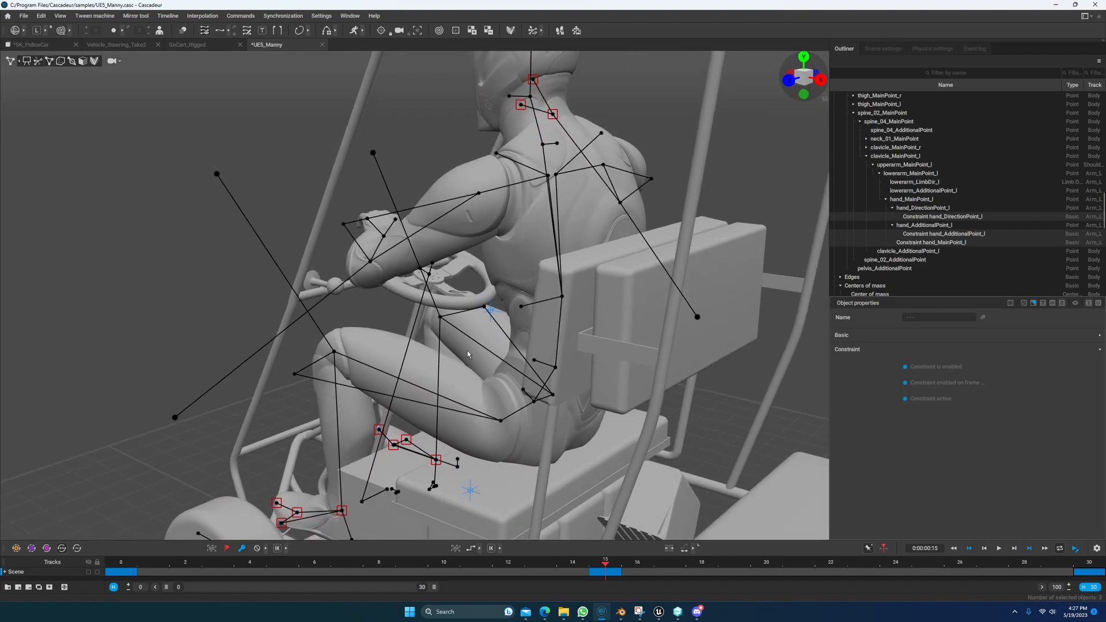
left_click_drag(465, 365, 493, 286, "alt")
scroll(479, 363, "up", 8)
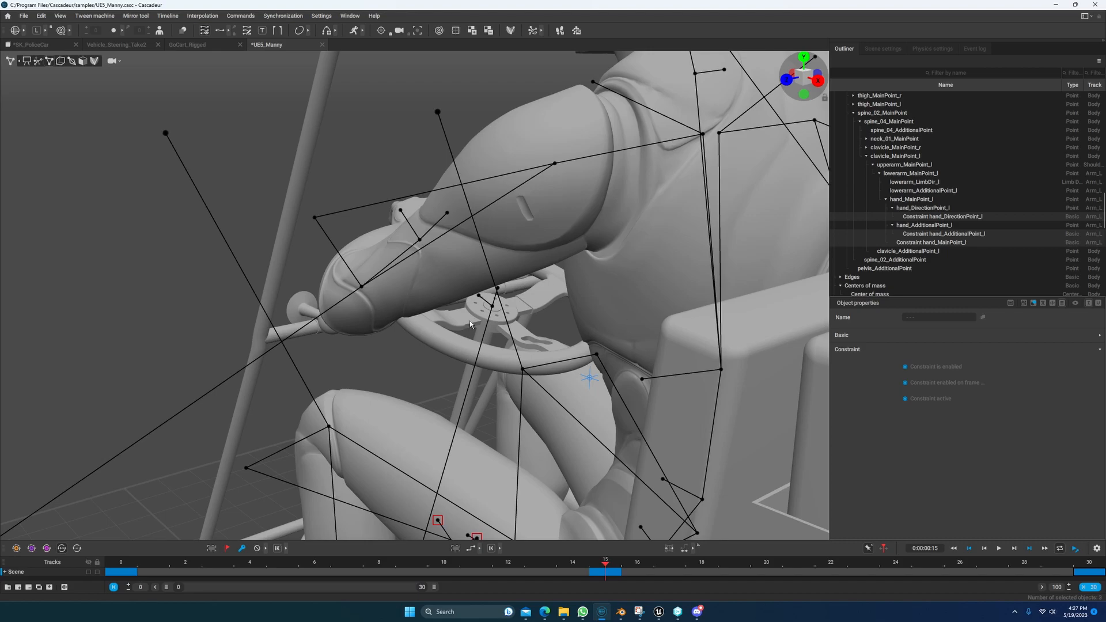
mouse_move(606, 565)
left_mouse_down()
mouse_move(123, 566)
mouse_move(605, 564)
mouse_move(81, 556)
mouse_move(513, 582)
mouse_move(612, 571)
mouse_move(1093, 572)
mouse_move(605, 571)
left_mouse_up()
left_click_drag(528, 381, 509, 435, "alt")
middle_click_drag(441, 400, 488, 359, "alt")
left_click_drag(490, 363, 538, 324, "alt")
left_click_drag(797, 444, 1104, 542, "alt")
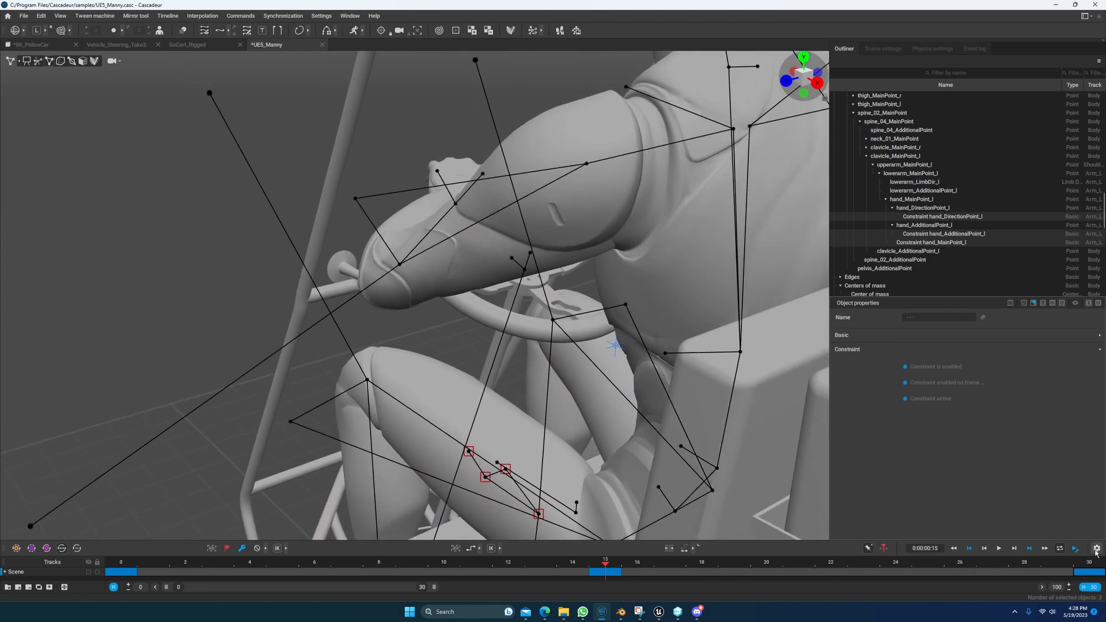
left_click(1097, 548)
left_click(632, 234)
left_click_drag(541, 262, 522, 333, "alt")
middle_click_drag(507, 300, 518, 334, "alt")
left_click_drag(517, 336, 469, 329, "alt")
middle_click_drag(468, 328, 460, 311, "alt")
- Select the steering wheel's additional point at frame 0 and turn on the fixed rotation step of 90 degrees
left_click(117, 570)
left_click_drag(440, 437, 435, 386, "alt")
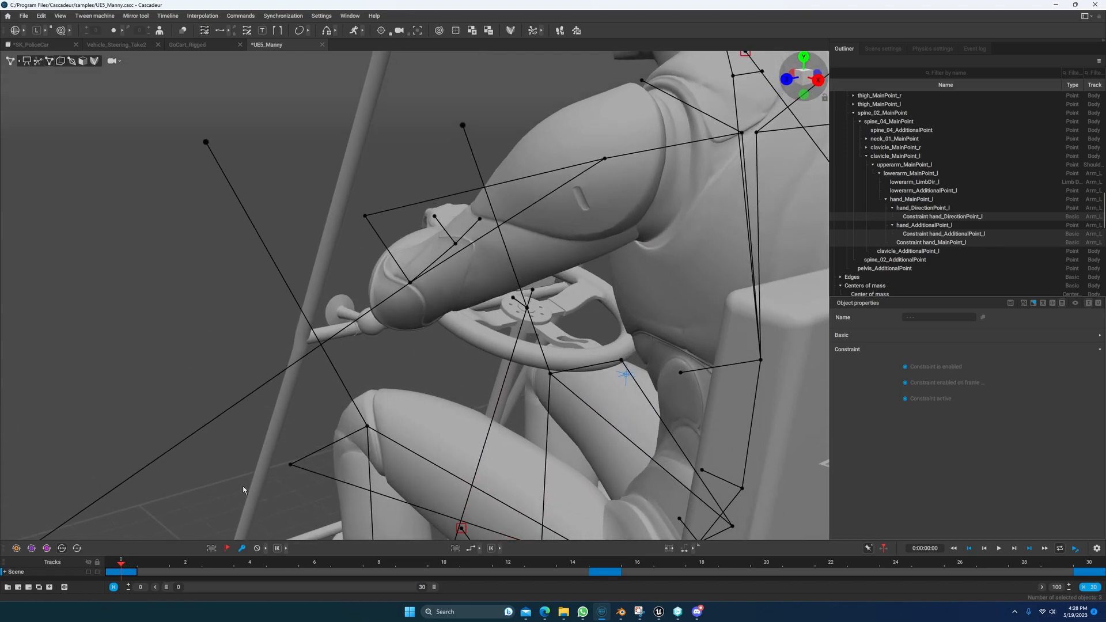
mouse_move(523, 354)
right_mouse_down()
mouse_move(489, 341)
mouse_move(513, 343)
right_mouse_up()
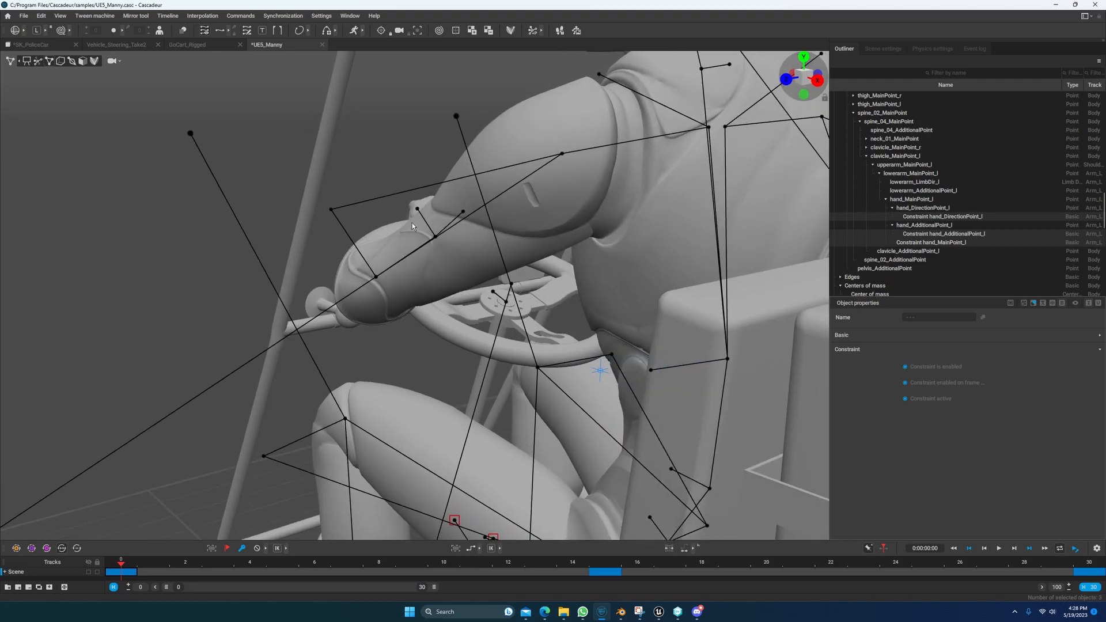
right_click_drag(492, 334, 443, 383)
scroll(495, 353, "down", 5)
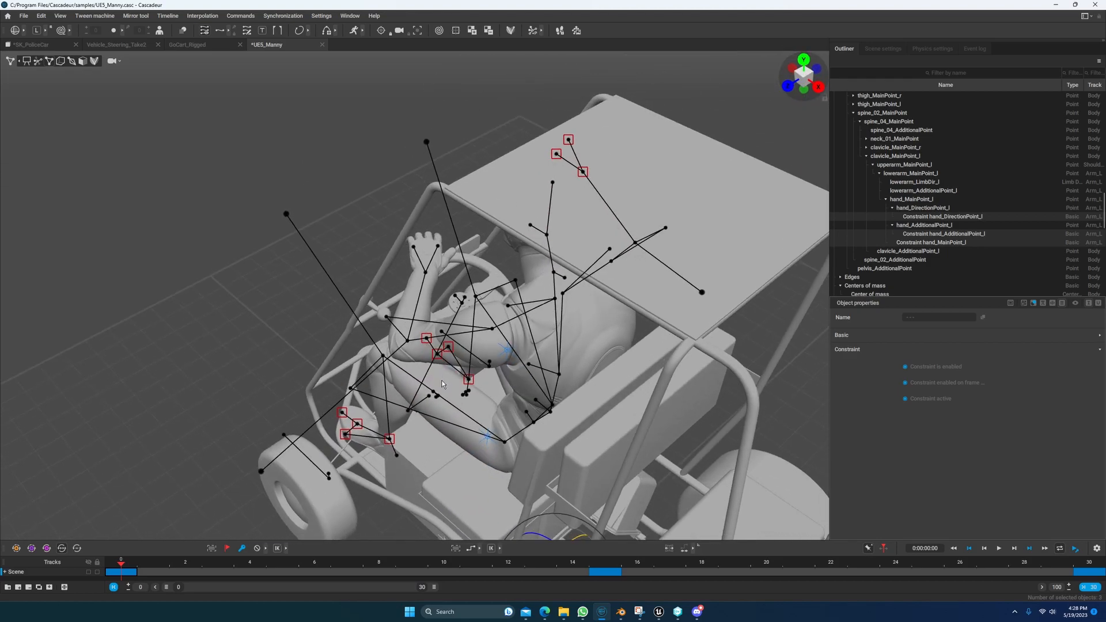
left_click(455, 297)
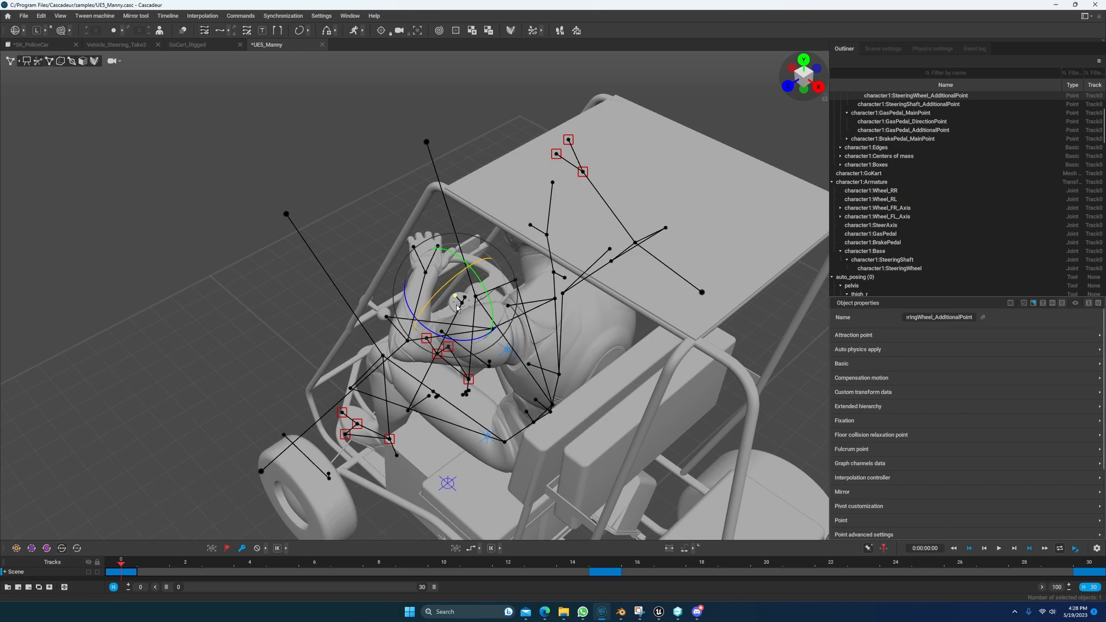
left_click_drag(464, 309, 462, 306)
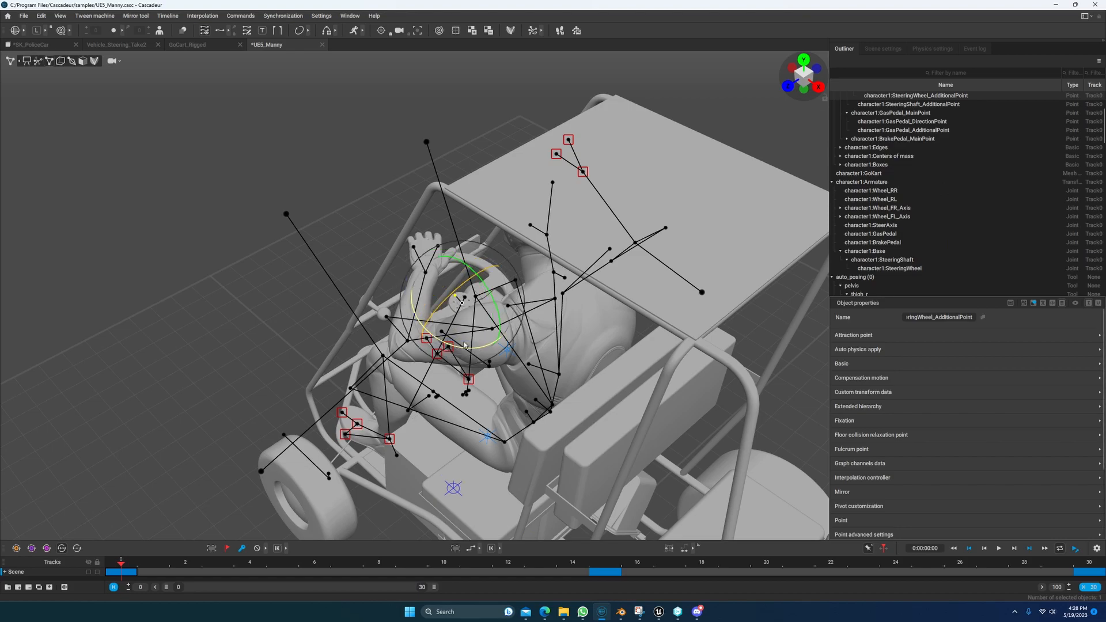
left_click(883, 49)
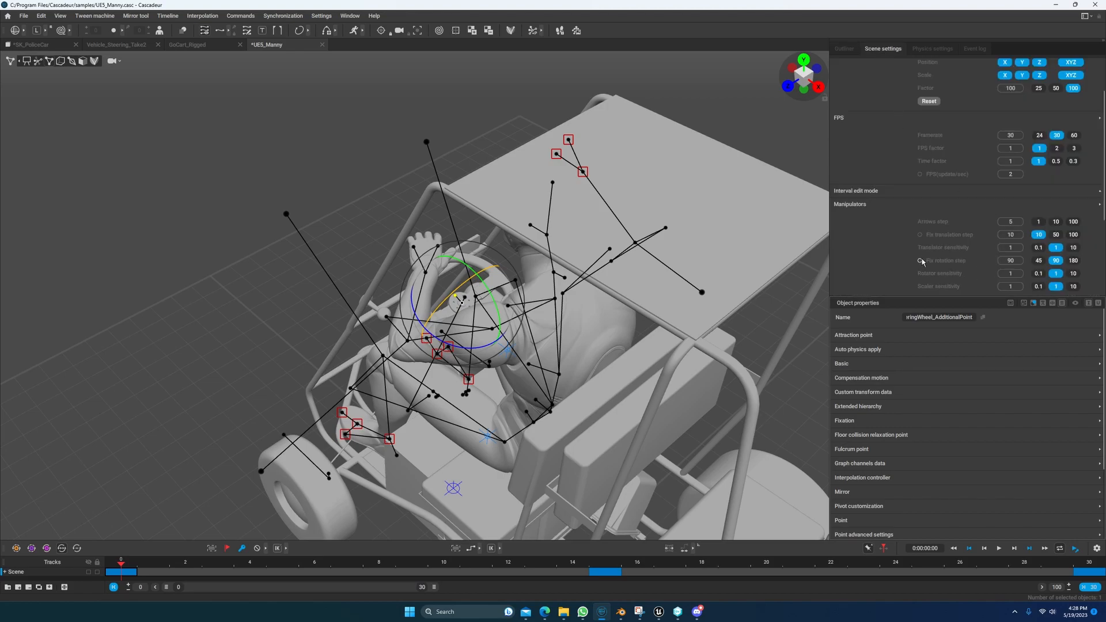
left_click(960, 262)
- Rotate the steering wheel one 90-degree step at frame 0 and one step in the opposite direction at frame 30
left_click_drag(466, 344, 482, 348)
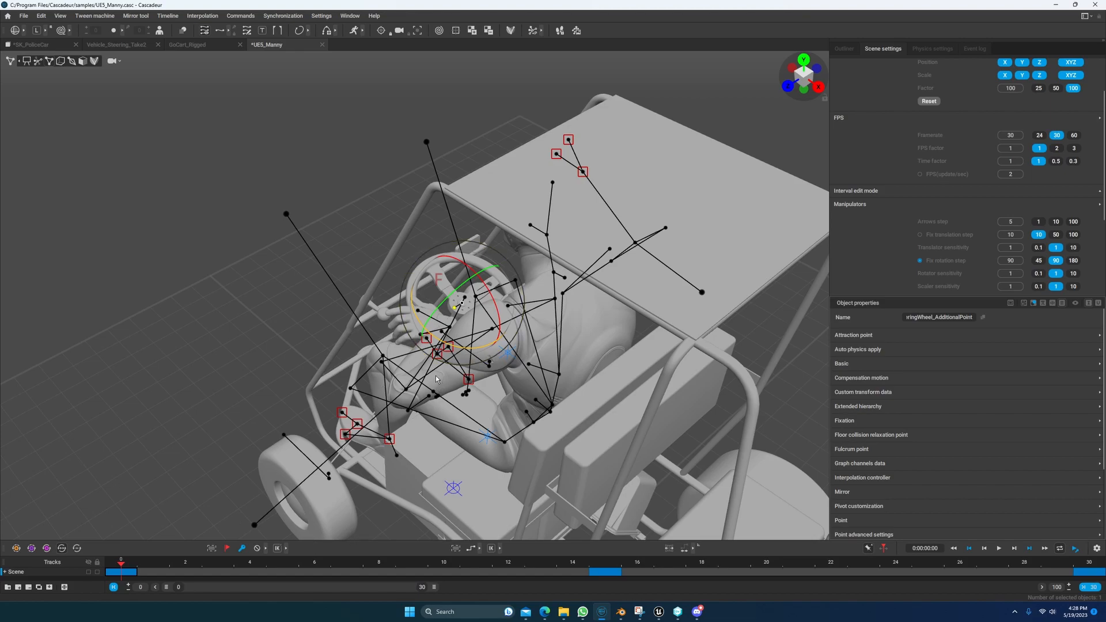
left_click(1083, 567)
left_click_drag(480, 348, 454, 346)
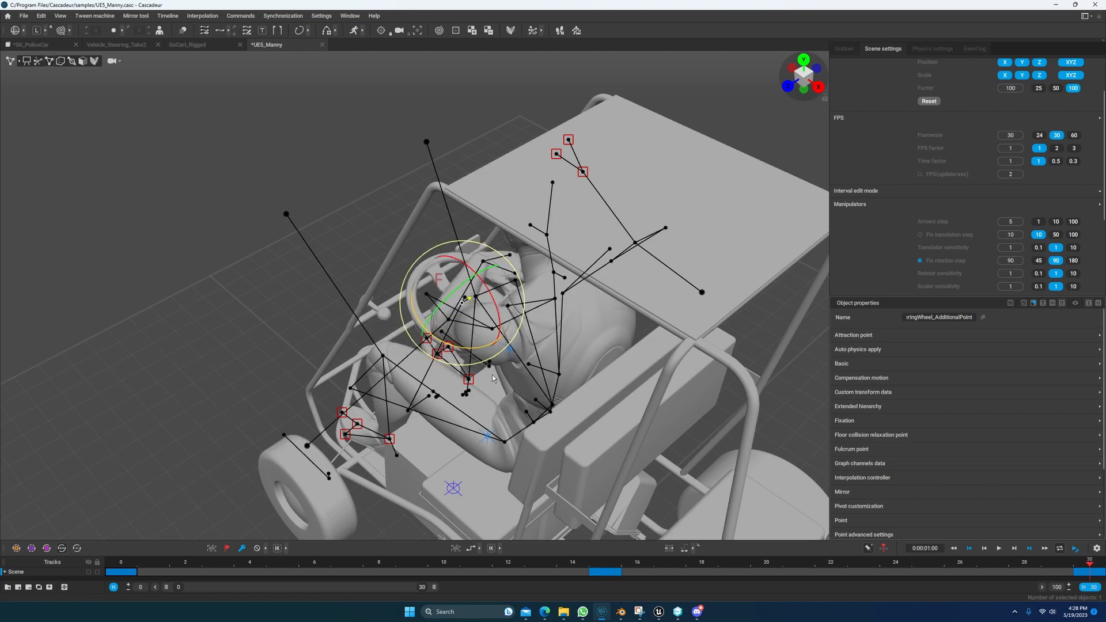
- Try Bezier interpolation on the scene's intervals between frames 0 and 30, and switch them to linear interpolation
left_click_drag(218, 579, 1057, 585)
left_click(482, 548)
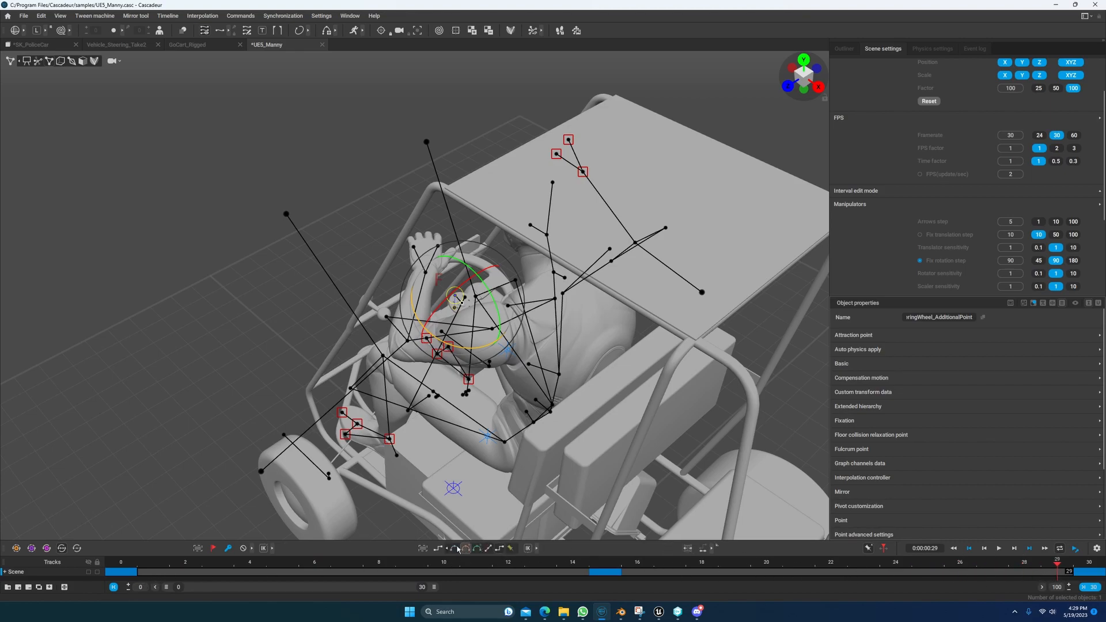
left_click(456, 549)
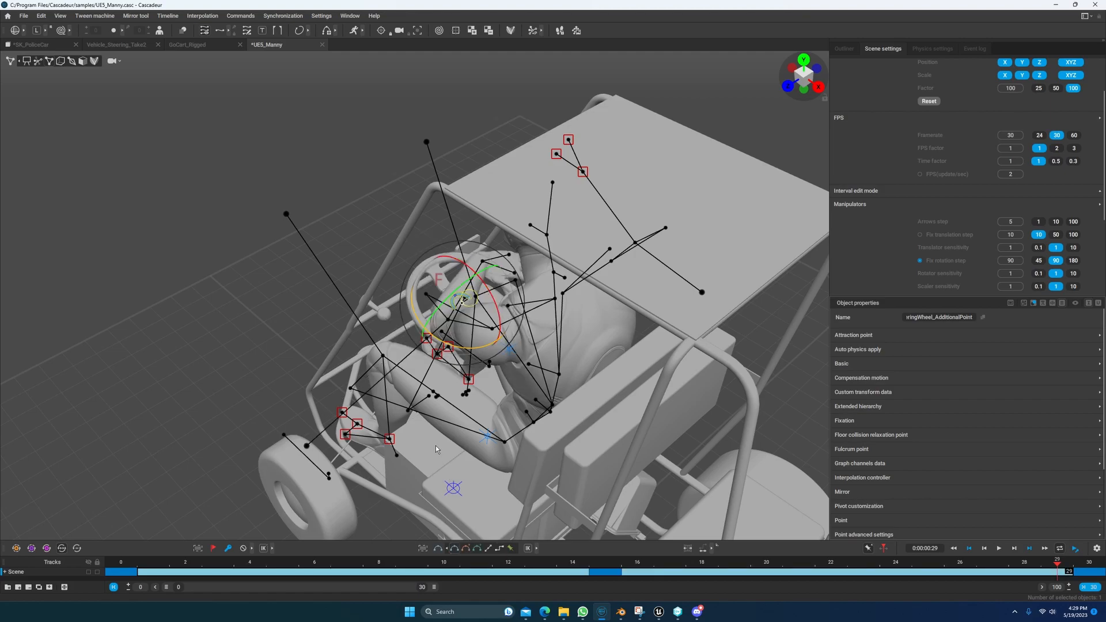
right_click_drag(432, 445, 472, 430)
scroll(542, 358, "up", 5)
right_click_drag(542, 357, 389, 367)
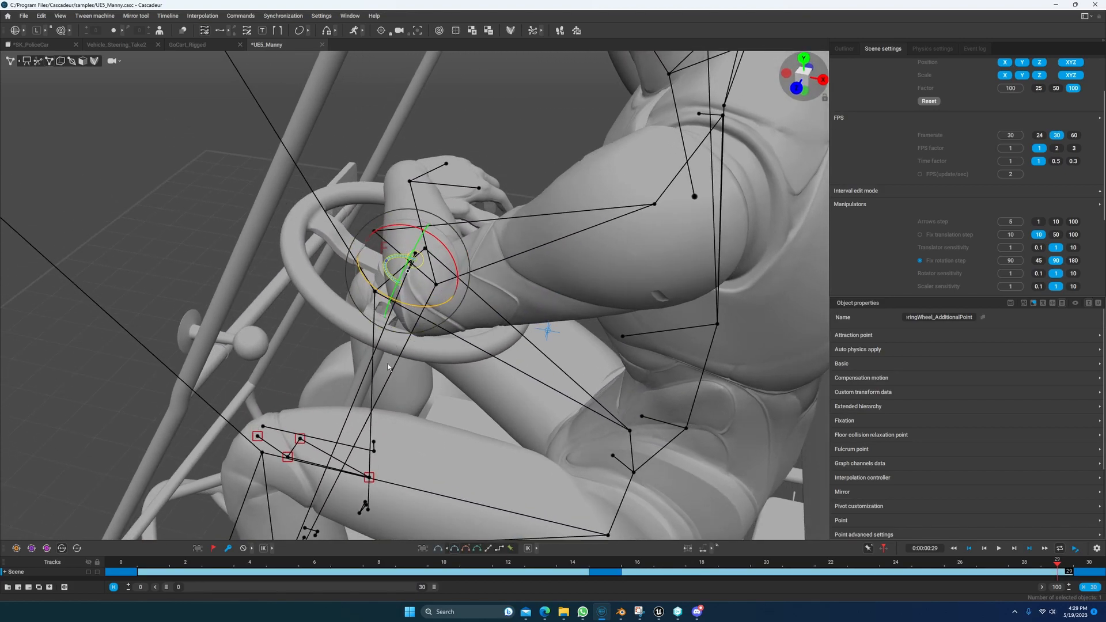
left_click(489, 548)
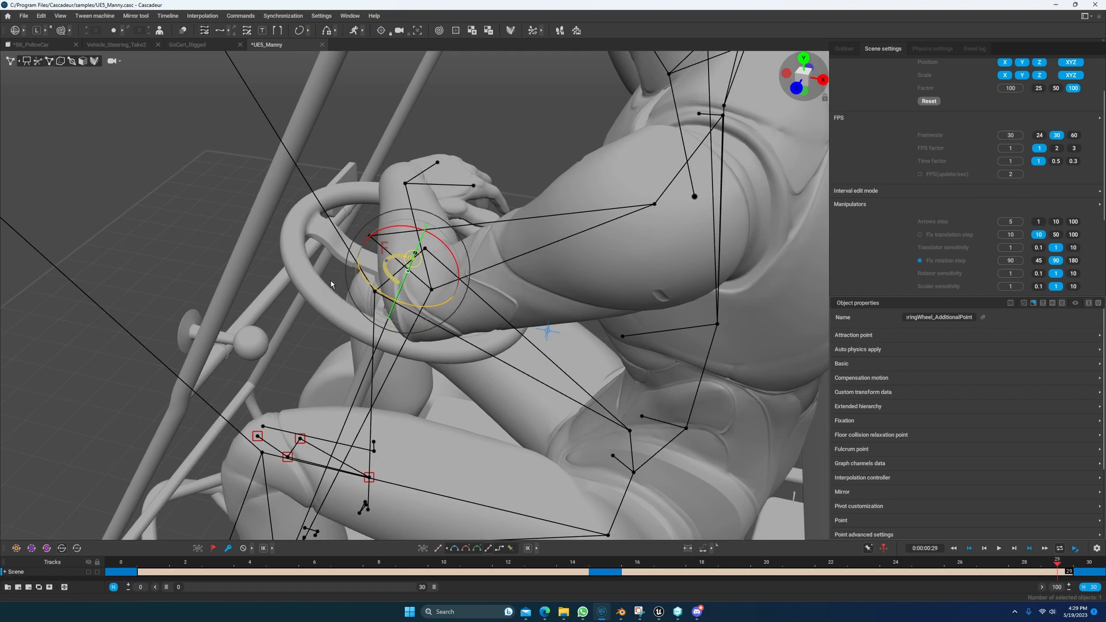
- Create a separate track for the steering wheel's additional point, keeping the suggested track name
left_click_drag(312, 352, 404, 344, "alt")
left_click(380, 345)
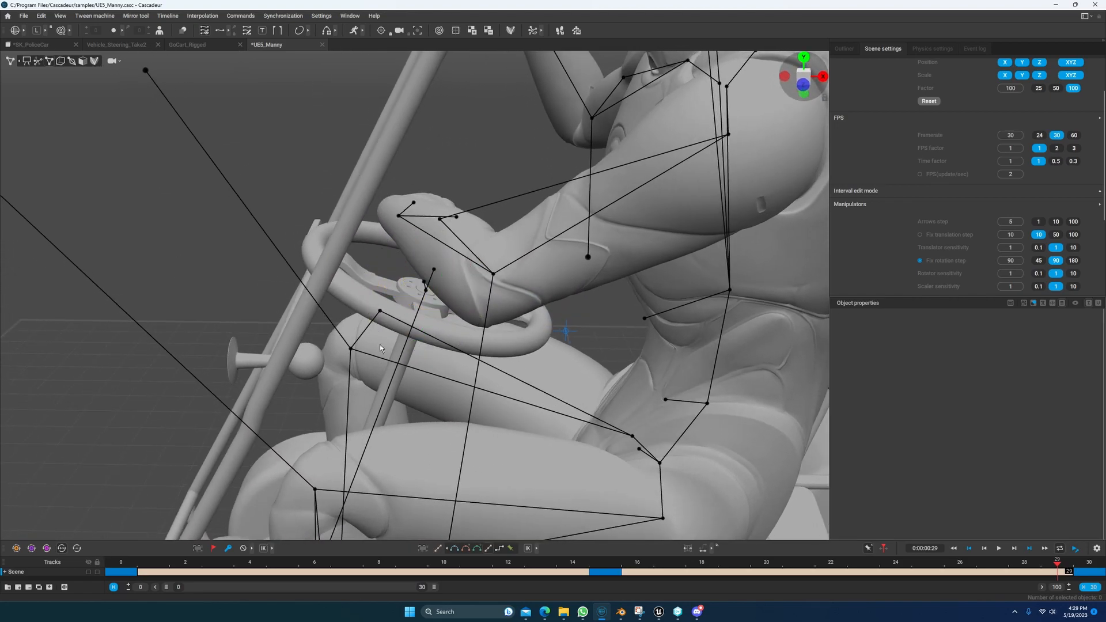
left_click(424, 283)
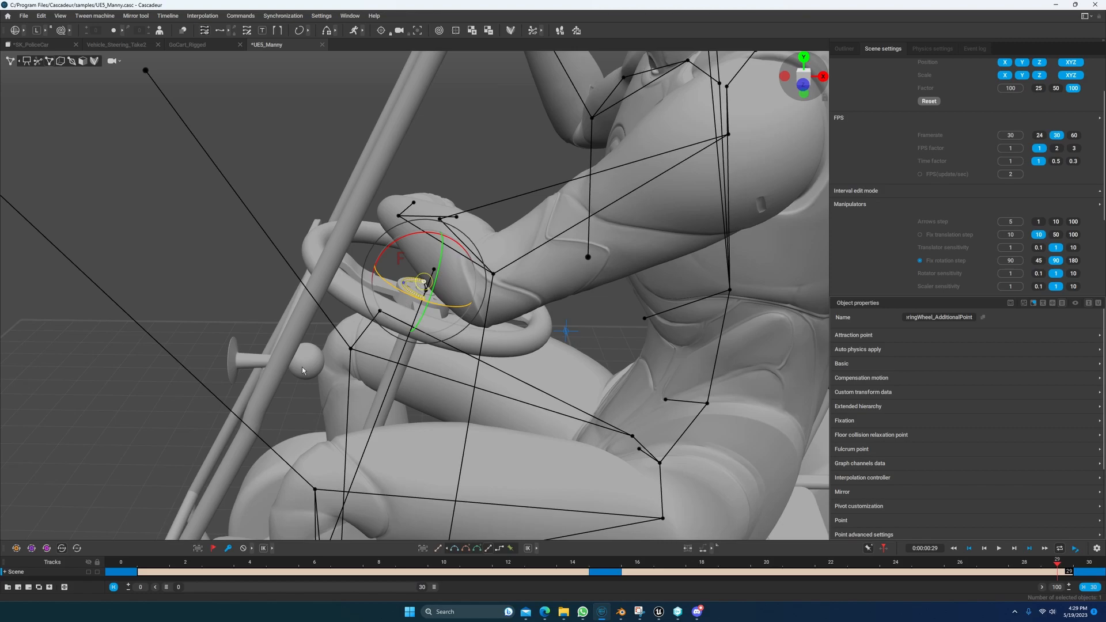
left_click(19, 588)
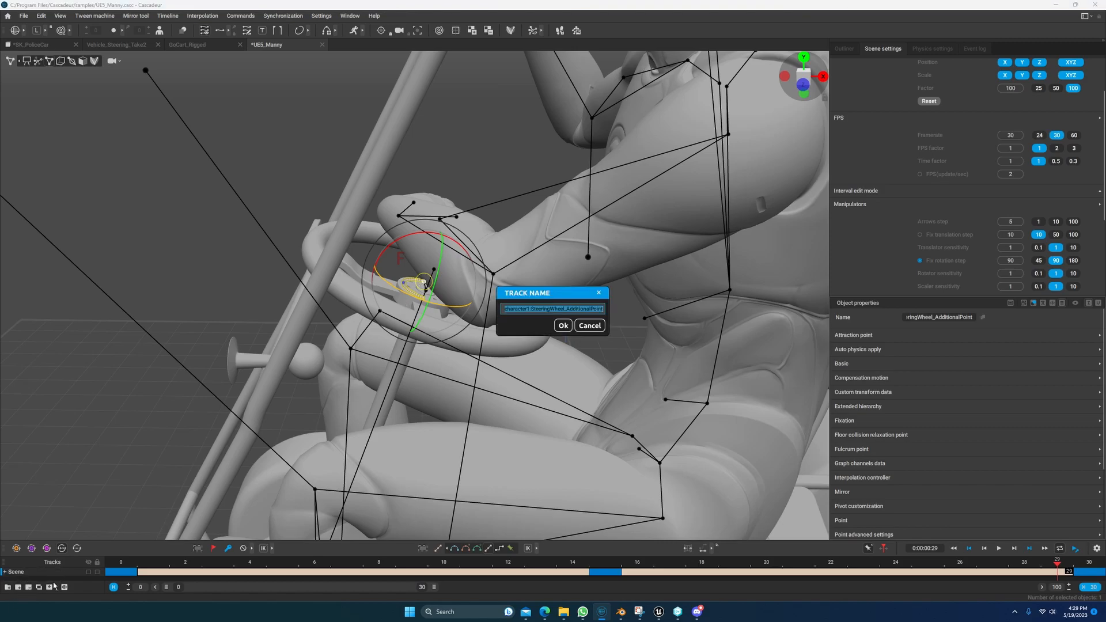
left_click(562, 326)
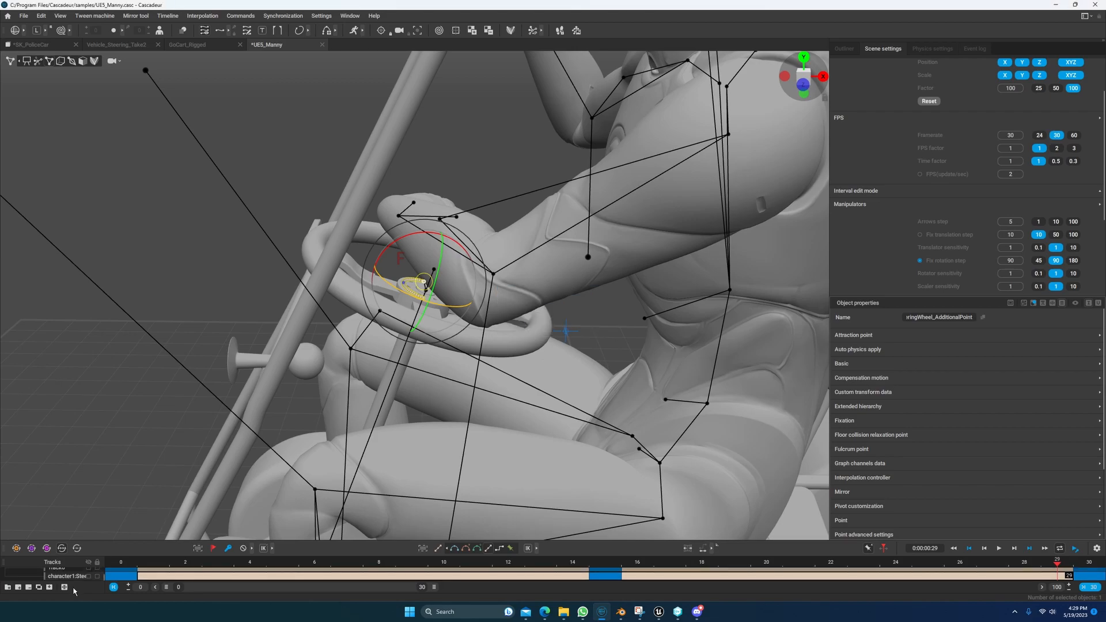
- Enlarge the timeline to show all tracks and apply Bezier interpolation to the UE5_Manny intervals between frames 0 and 30
left_click(81, 580)
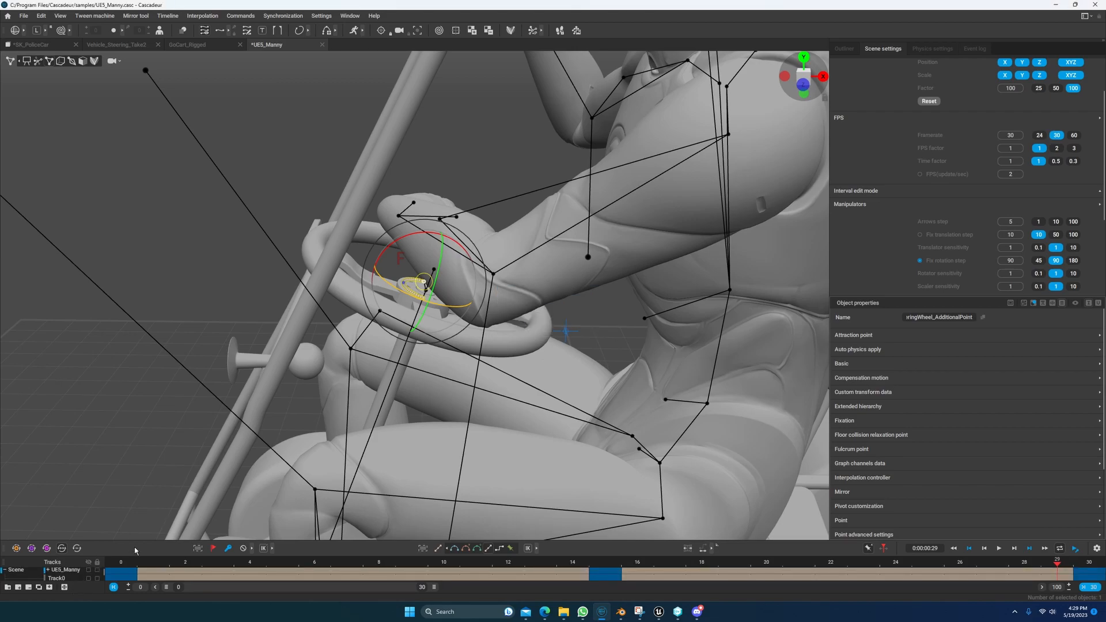
left_click_drag(135, 542, 133, 397)
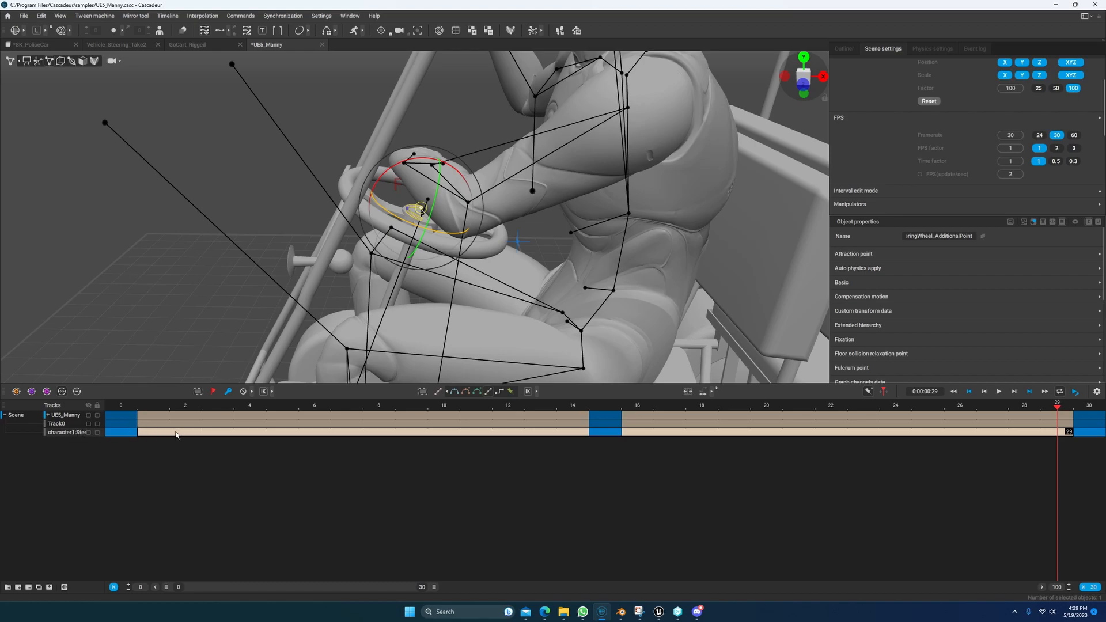
left_click_drag(146, 424, 1054, 409)
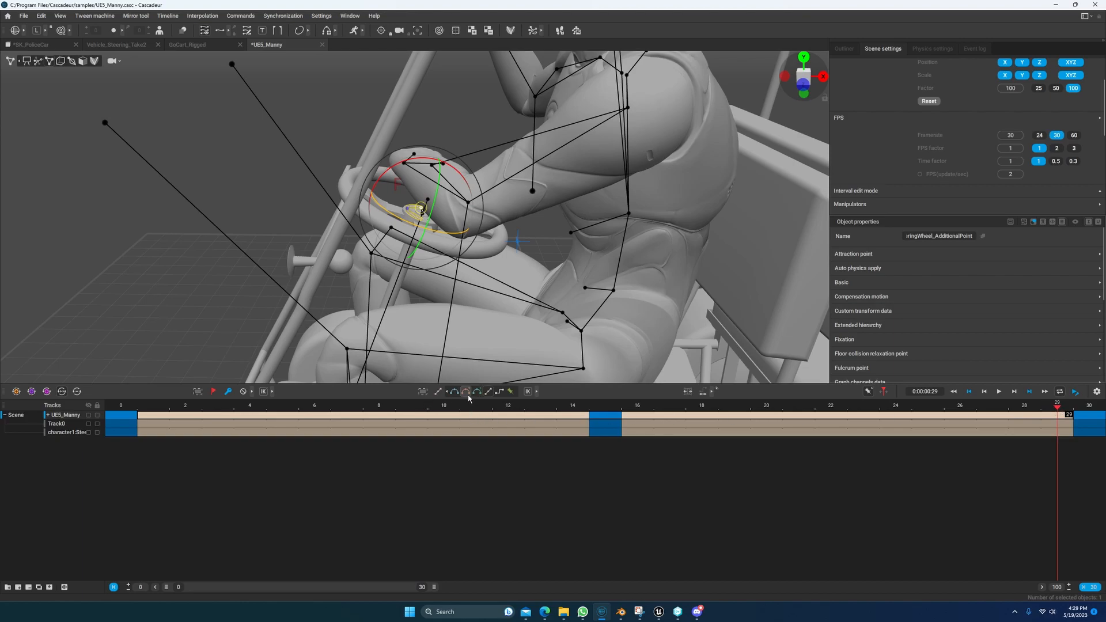
left_click(458, 392)
- Play and scrub the animation to check the hand on the turning steering wheel, and expand the UE5_Manny track folder
left_click_drag(482, 315, 499, 344, "alt")
left_click(133, 407)
left_click_drag(132, 408, 231, 405)
key("space")
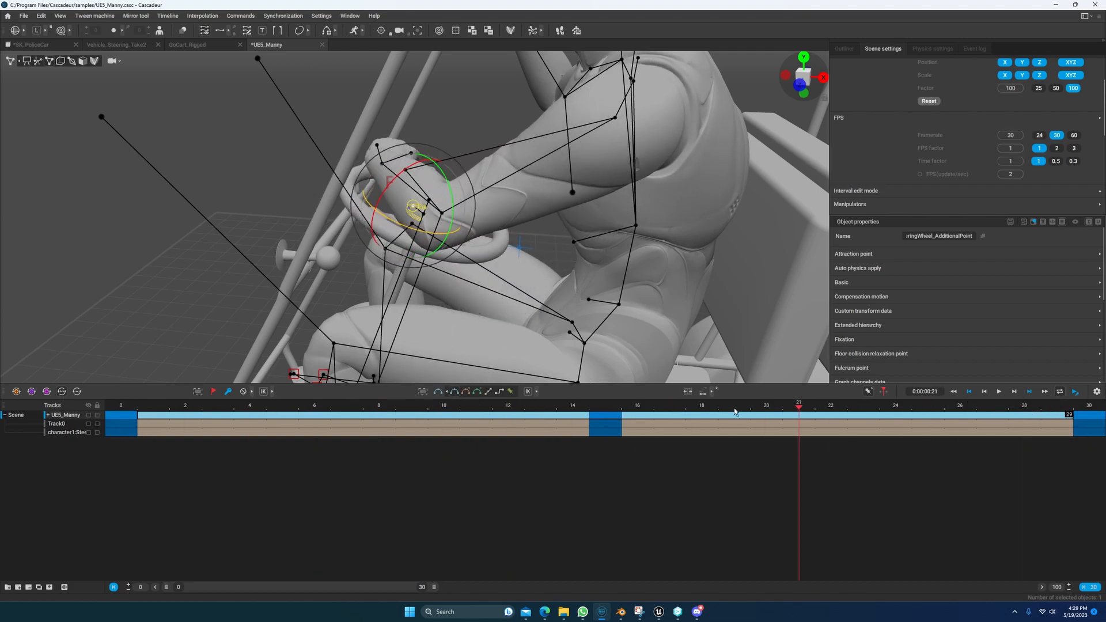
left_click_drag(137, 394, 21, 428)
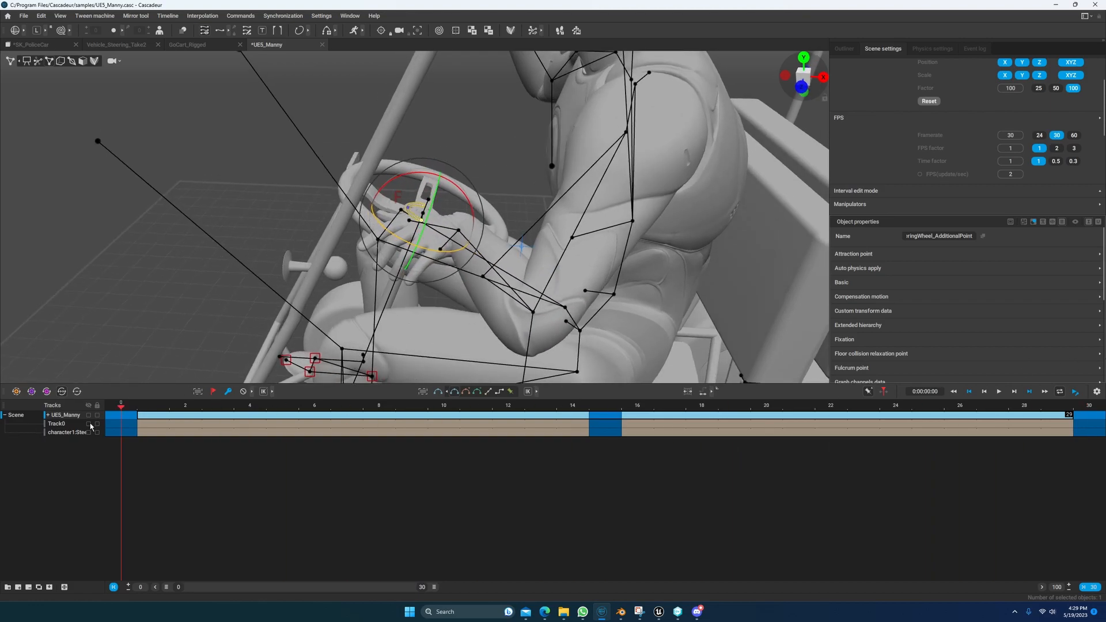
left_click(48, 416)
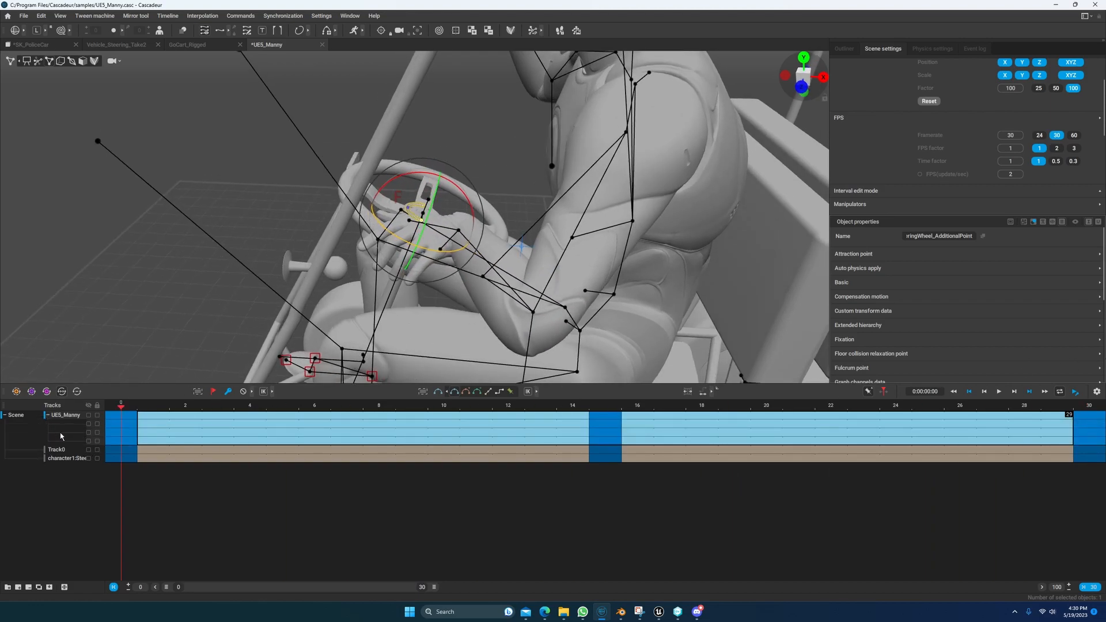
left_click_drag(125, 412, 358, 425)
- Select the left hand's main, direction and additional point constraints in the Outliner and activate them at frame 7
left_click(843, 49)
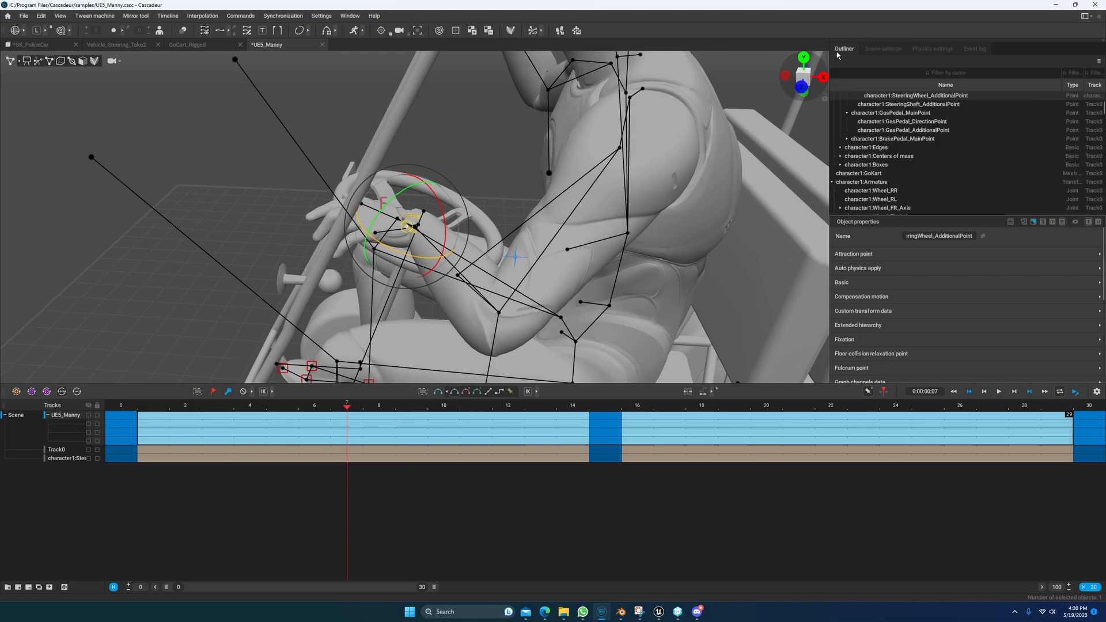
scroll(951, 145, "down", 3)
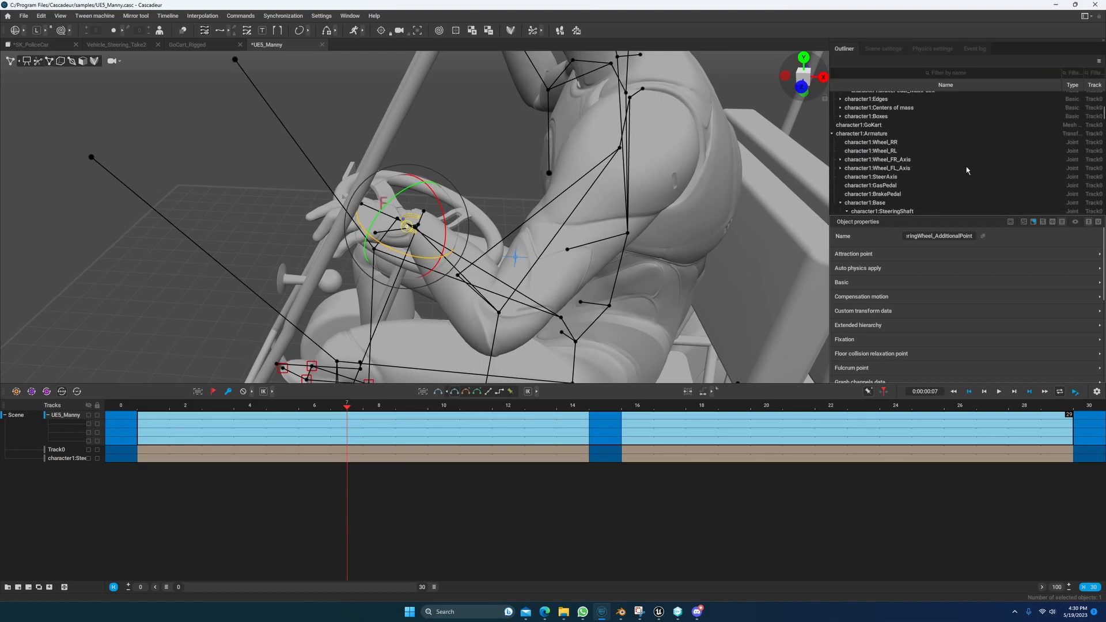
left_click_drag(416, 171, 430, 213, "alt")
left_click(437, 223)
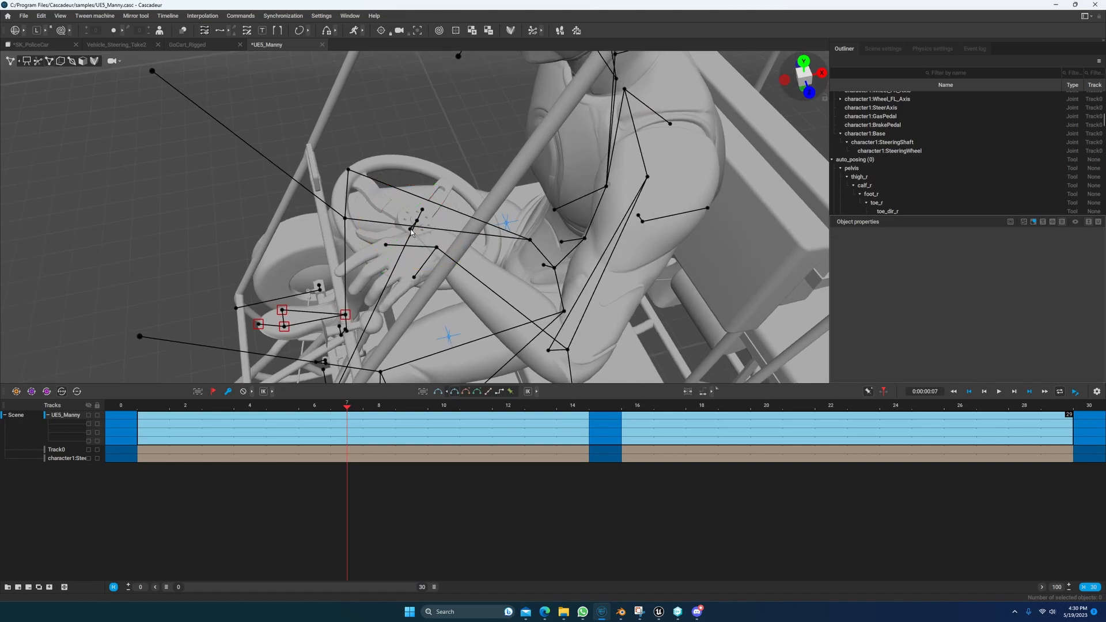
left_click(411, 230)
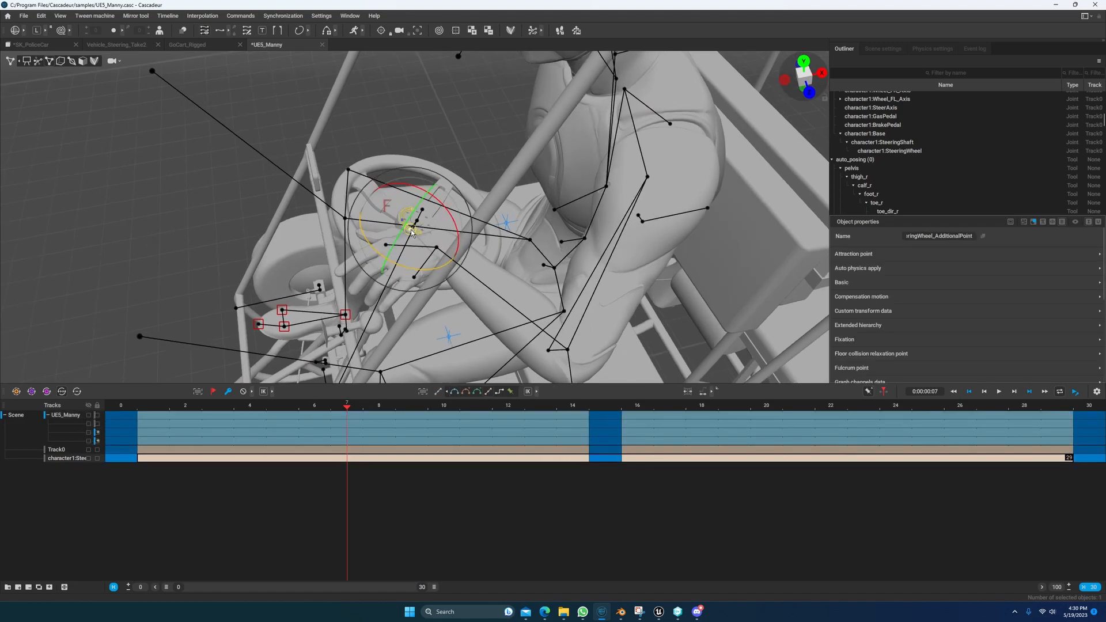
left_click(437, 248)
scroll(959, 188, "down", 3)
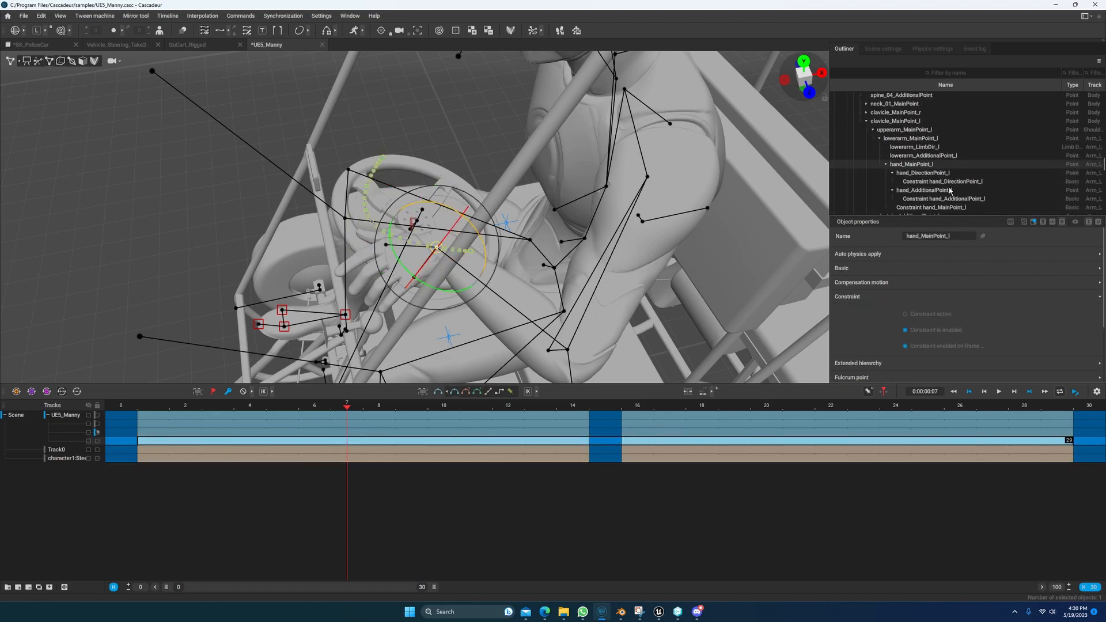
left_click(916, 137)
left_click(927, 154, "ctrl")
left_click(923, 163, "ctrl")
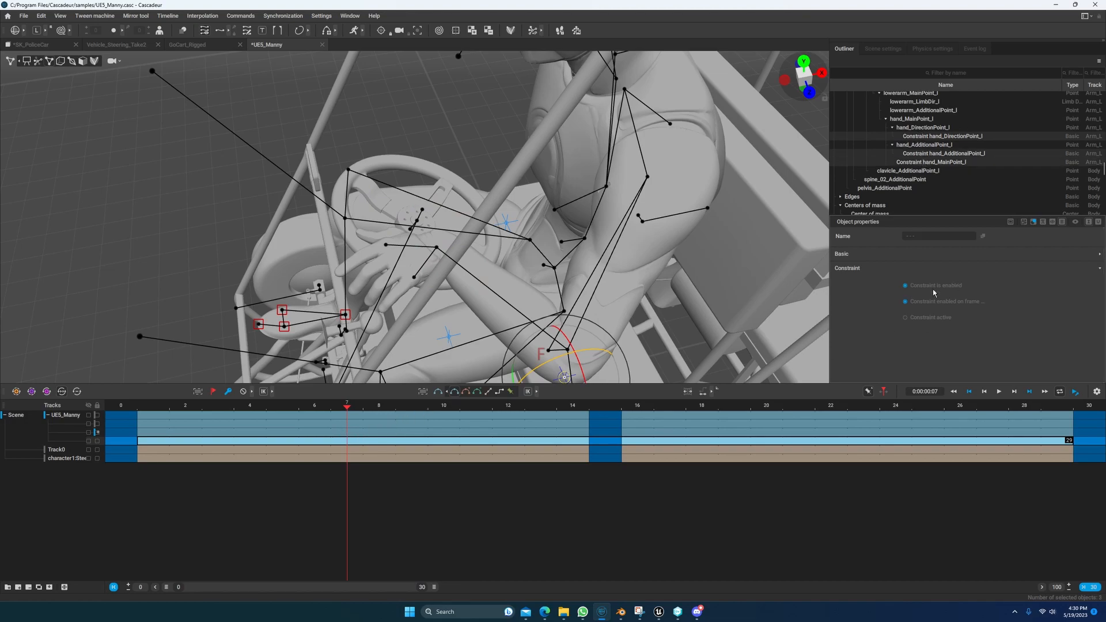
left_click(906, 318)
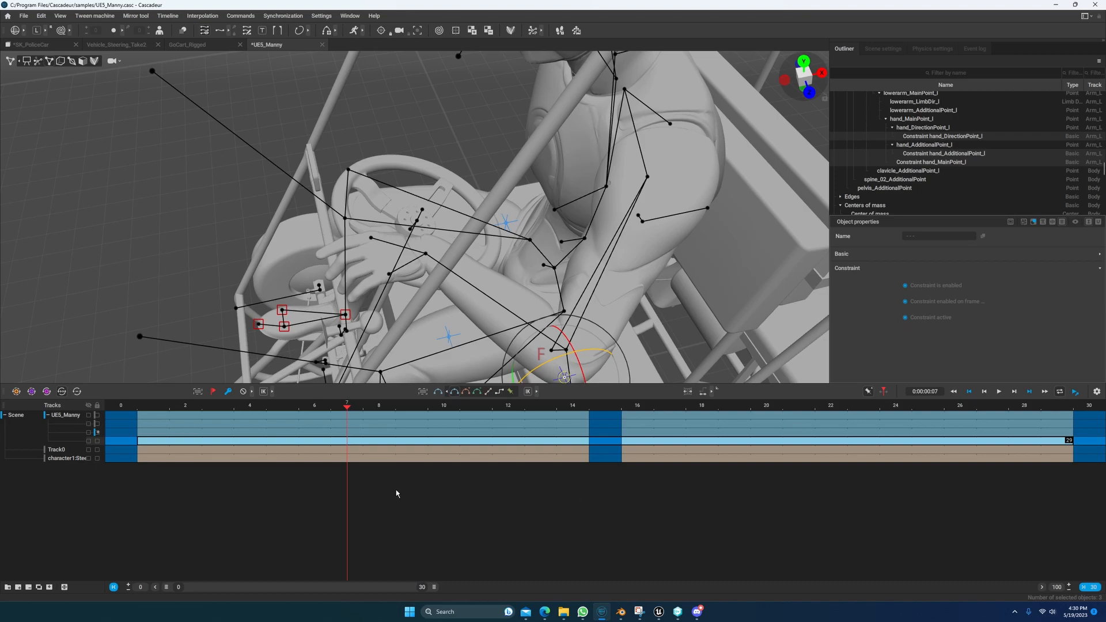
- Activate the three left-hand constraints at frames 21 and 15, and check the hand's pose at frames 0 and 30
left_click_drag(346, 408, 805, 416)
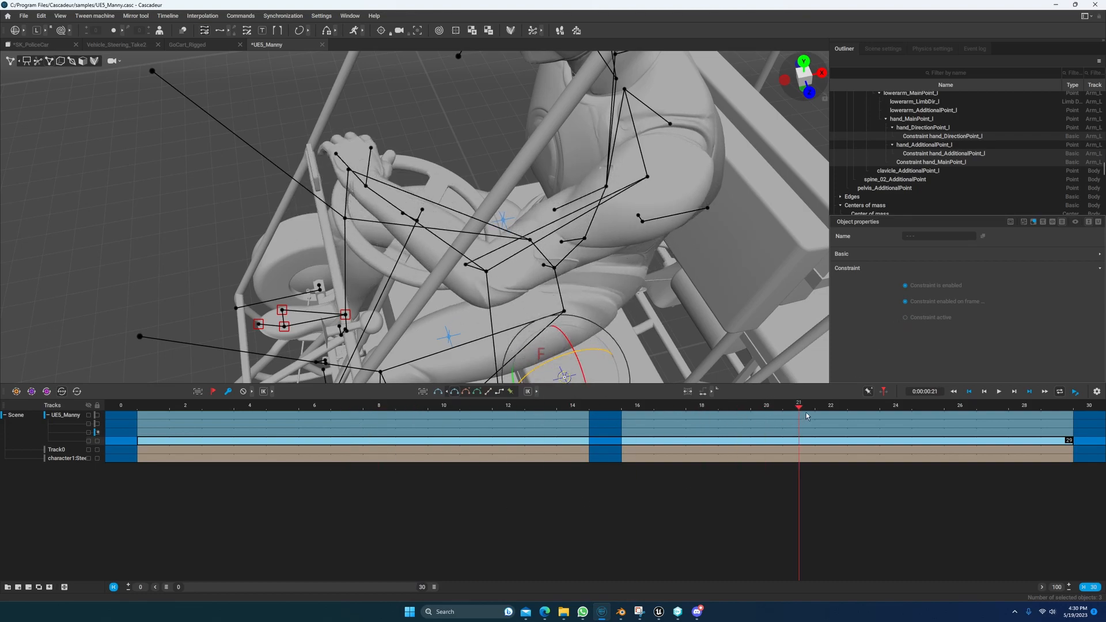
left_click(904, 318)
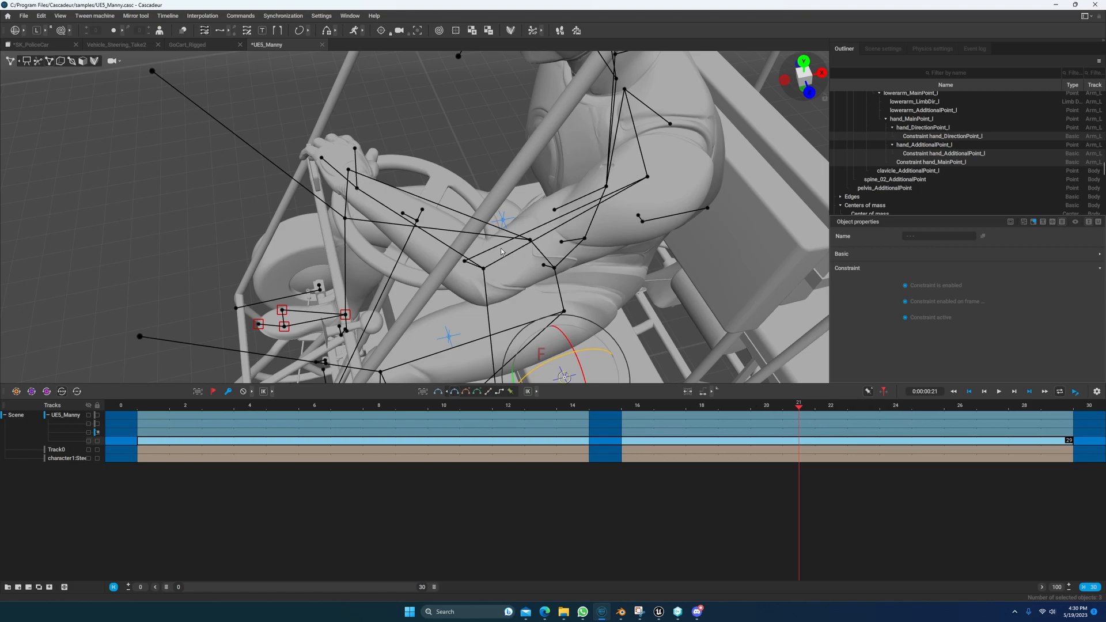
left_click_drag(472, 240, 459, 250, "alt")
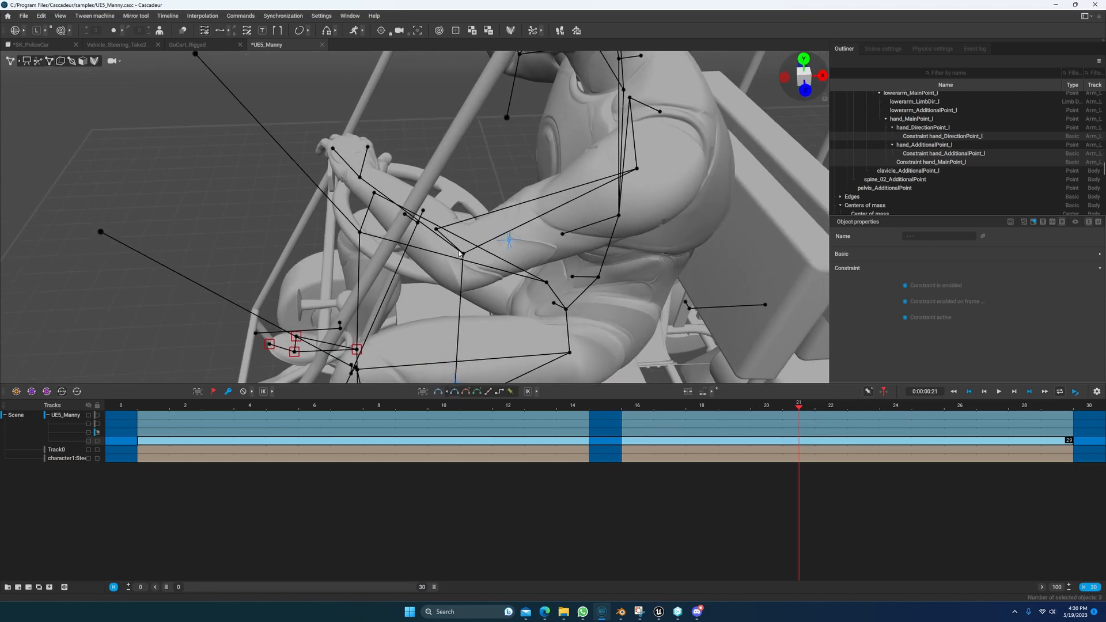
left_click(1086, 409)
left_click(614, 411)
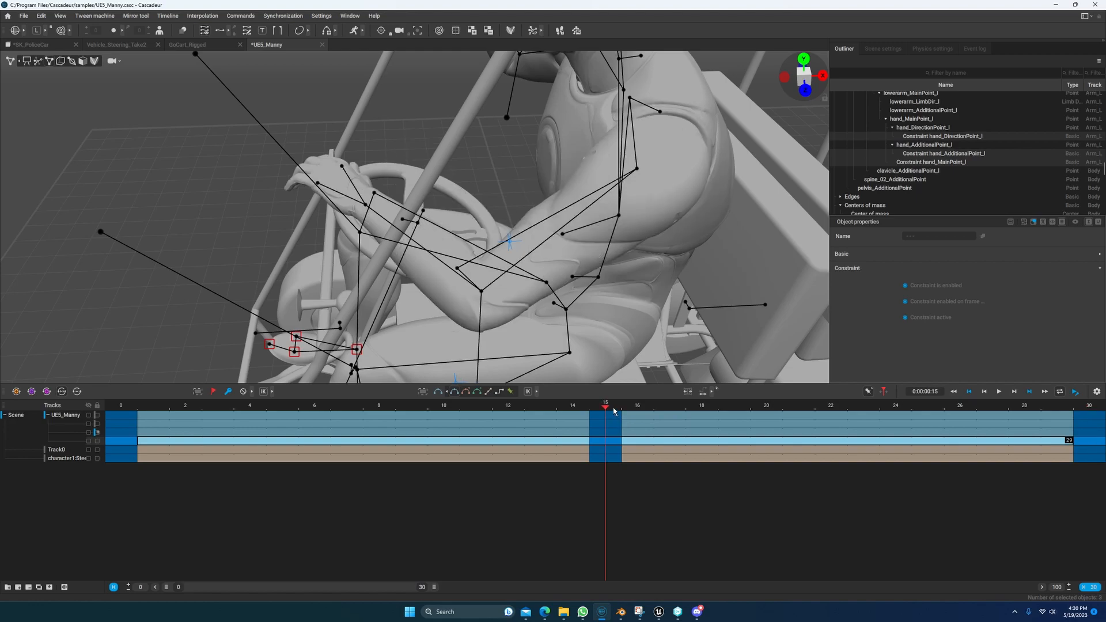
left_click(125, 407)
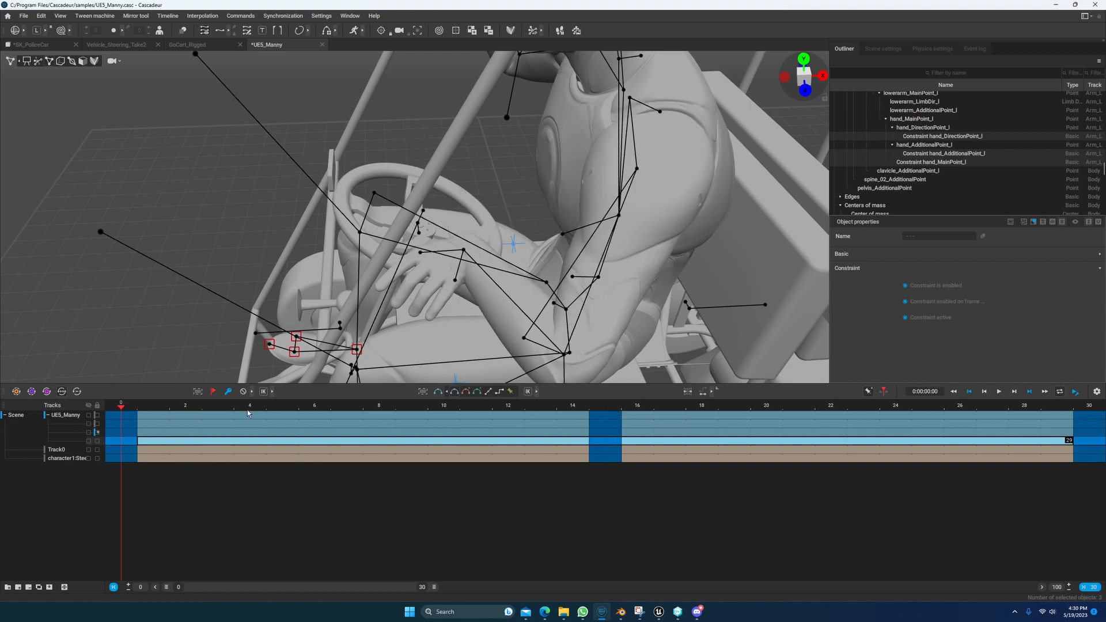
left_click(601, 410)
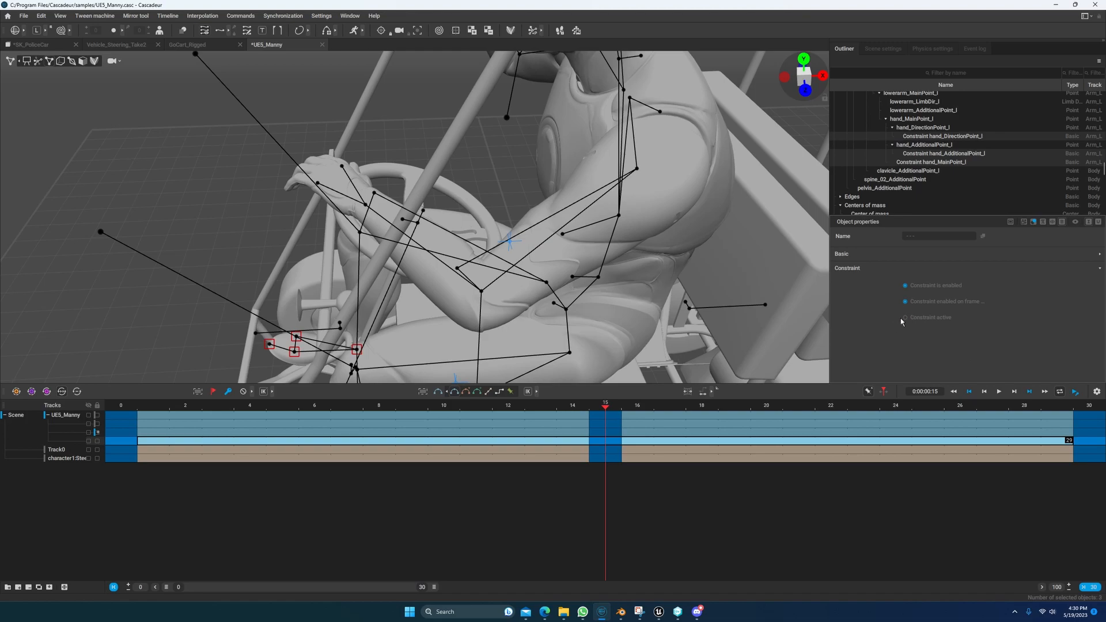
left_click(905, 317)
- Examine the driver's left hand, the steering wheel and the whole go-kart from several angles at frame 15
left_click_drag(562, 312, 524, 295, "alt")
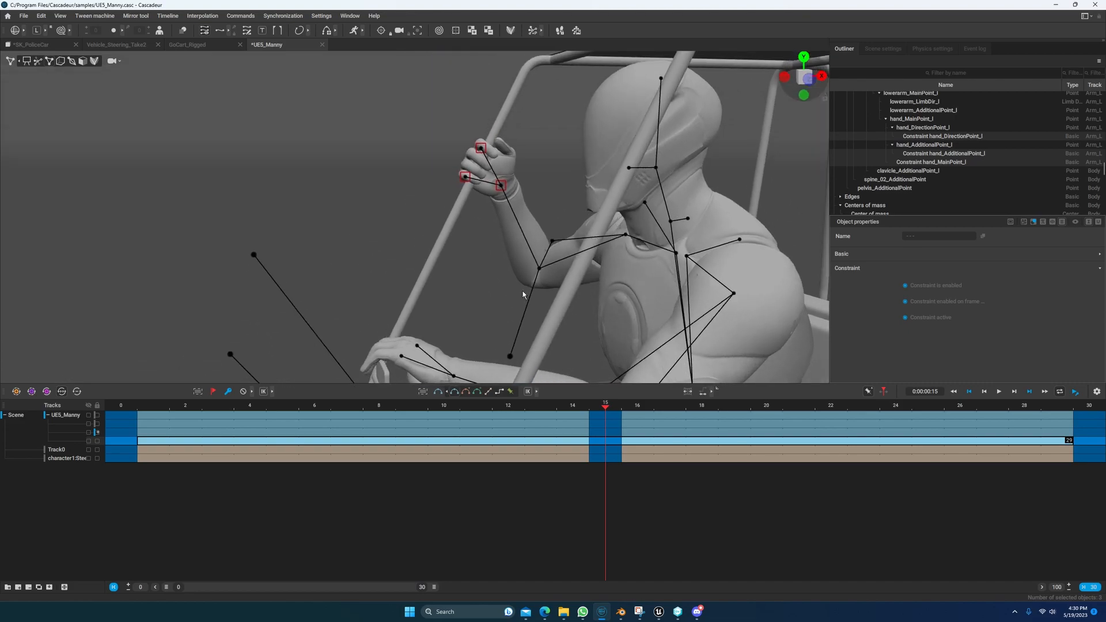
middle_click_drag(530, 316, 529, 178, "alt")
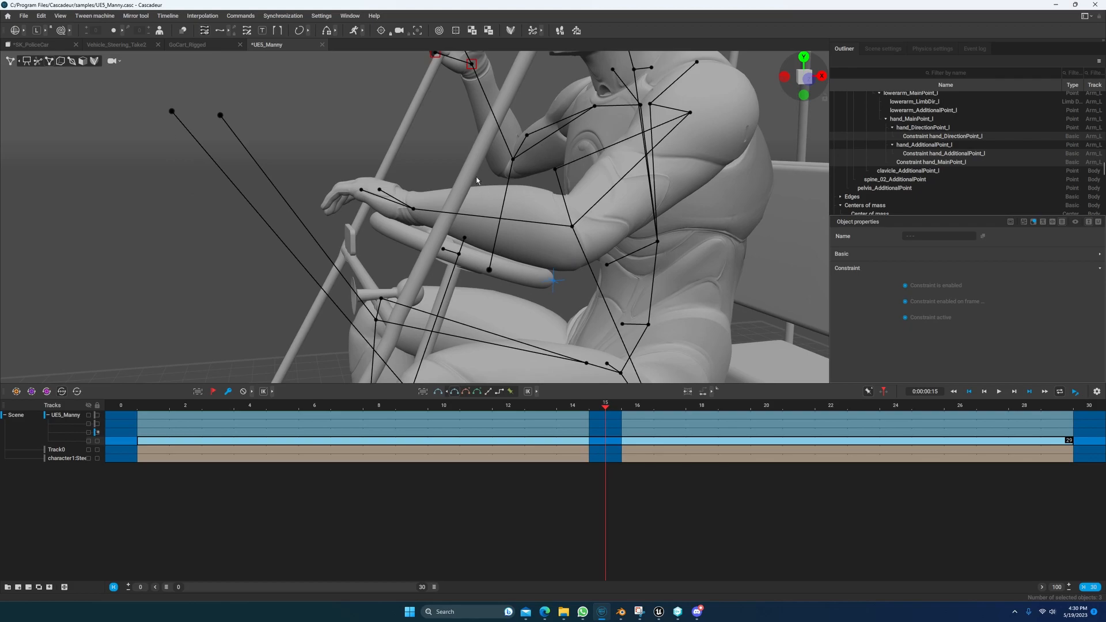
left_click_drag(454, 181, 434, 154, "alt")
middle_click_drag(444, 122, 479, 185, "alt")
mouse_move(454, 209)
left_mouse_down("alt")
mouse_move(469, 261)
mouse_move(468, 204)
mouse_move(452, 230)
left_mouse_up("alt")
middle_click_drag(453, 231, 467, 245, "alt")
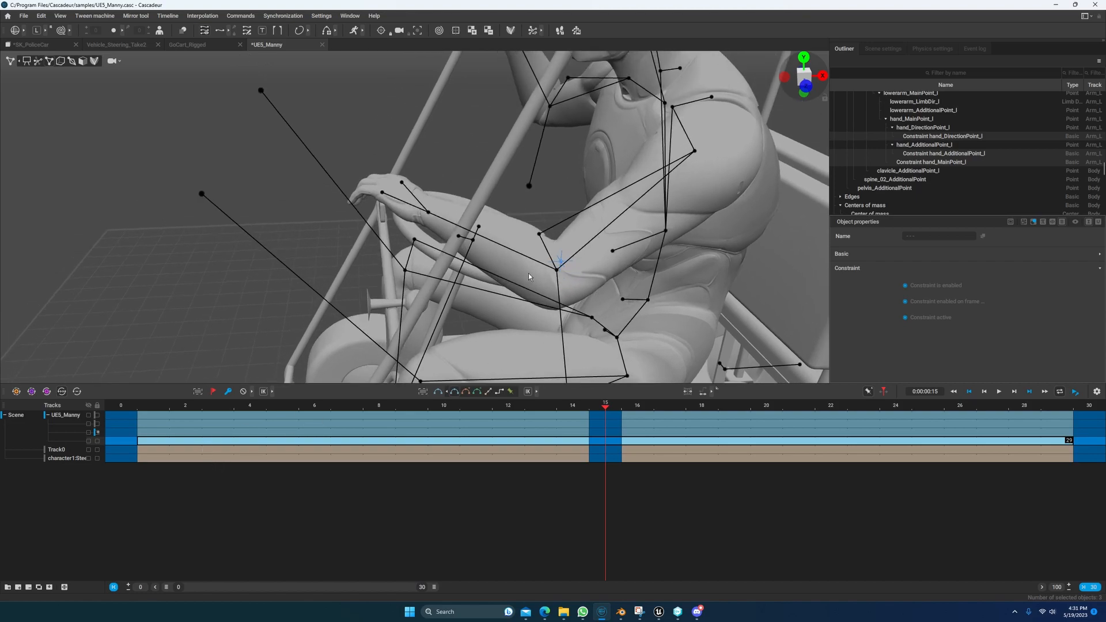
middle_click_drag(534, 195, 484, 179, "alt")
scroll(501, 287, "down", 4)
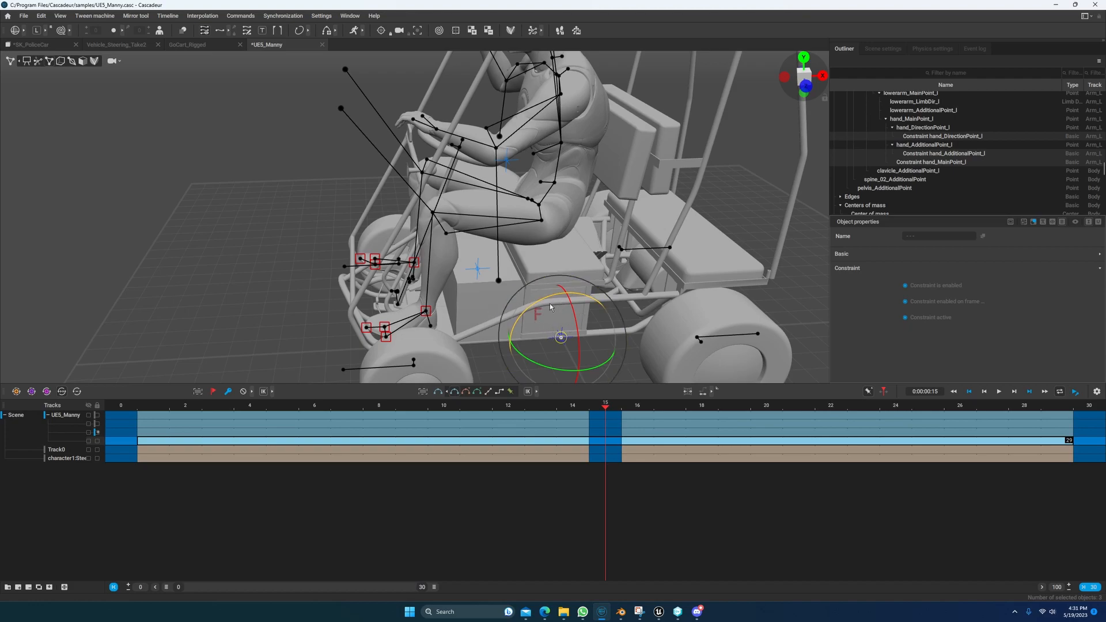
middle_click_drag(536, 331, 530, 345, "alt")
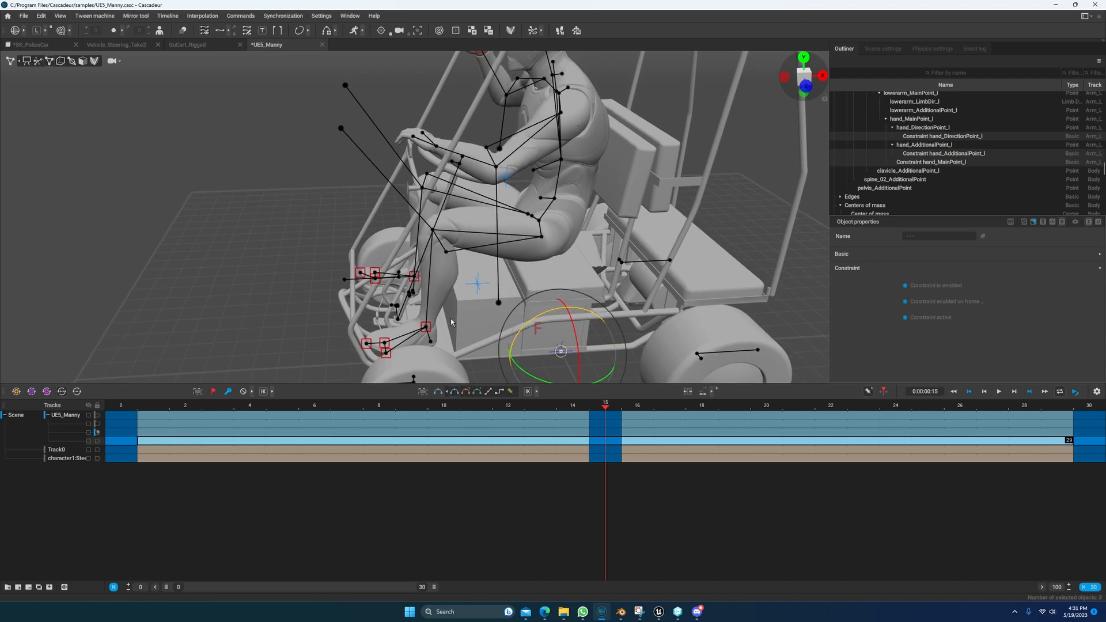
middle_click_drag(463, 287, 468, 303, "alt")
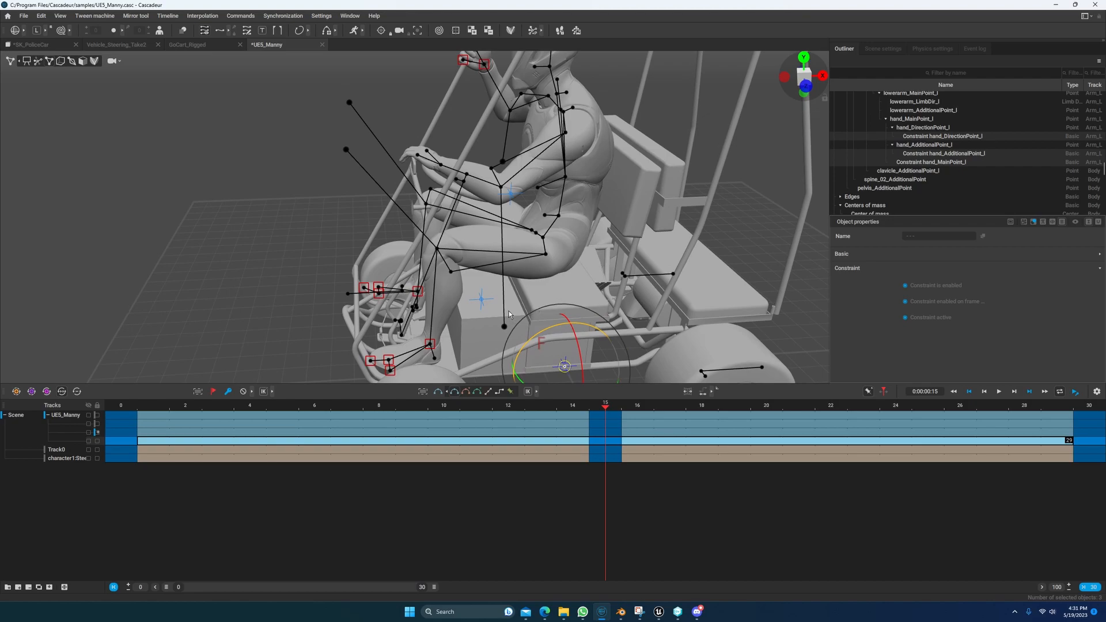
left_click_drag(510, 314, 539, 326, "alt")
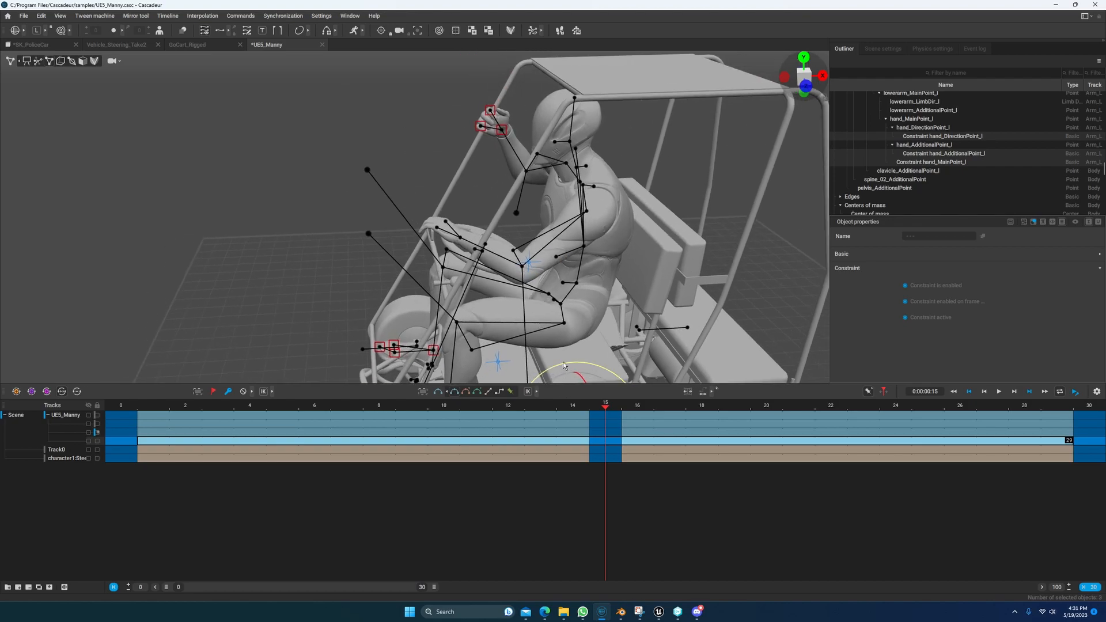
middle_click_drag(562, 364, 514, 279, "alt")
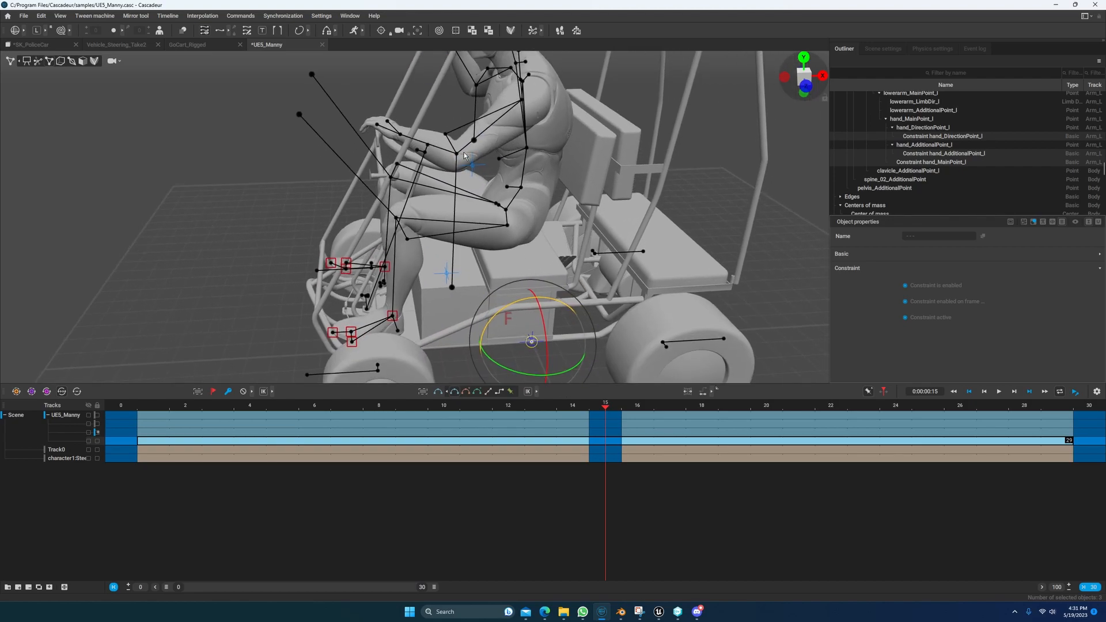
middle_click_drag(464, 155, 574, 174, "alt")
middle_click_drag(563, 311, 534, 361, "alt")
scroll(496, 276, "up", 3)
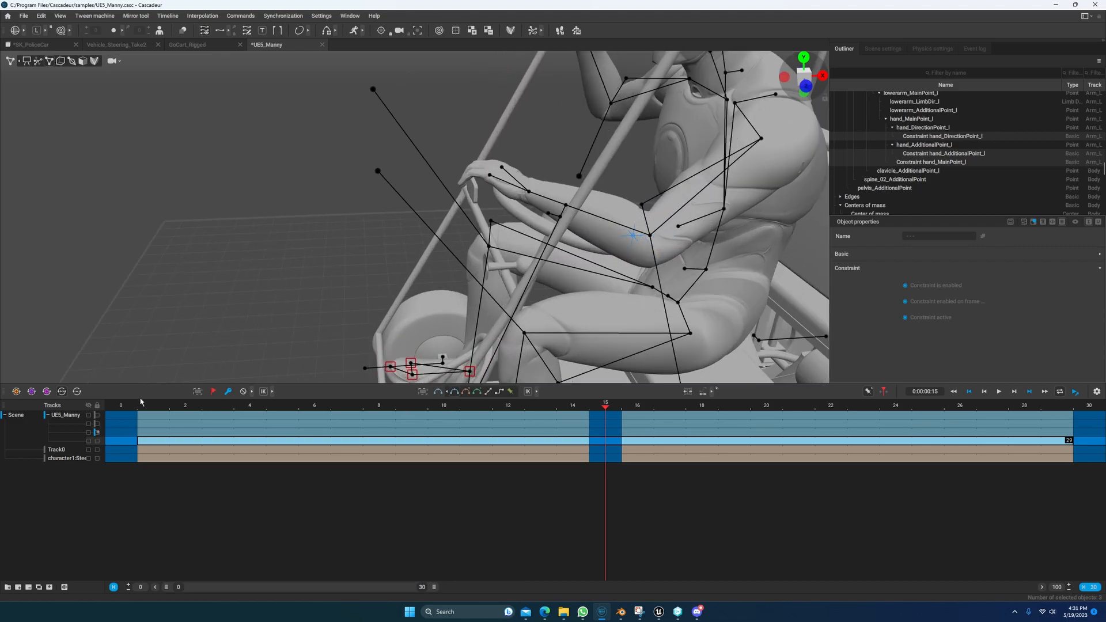
- Show the auto-posing controllers at frame 0, clear the selection and frame the left hand at the steering wheel from the front
left_click(141, 402)
left_click(38, 61)
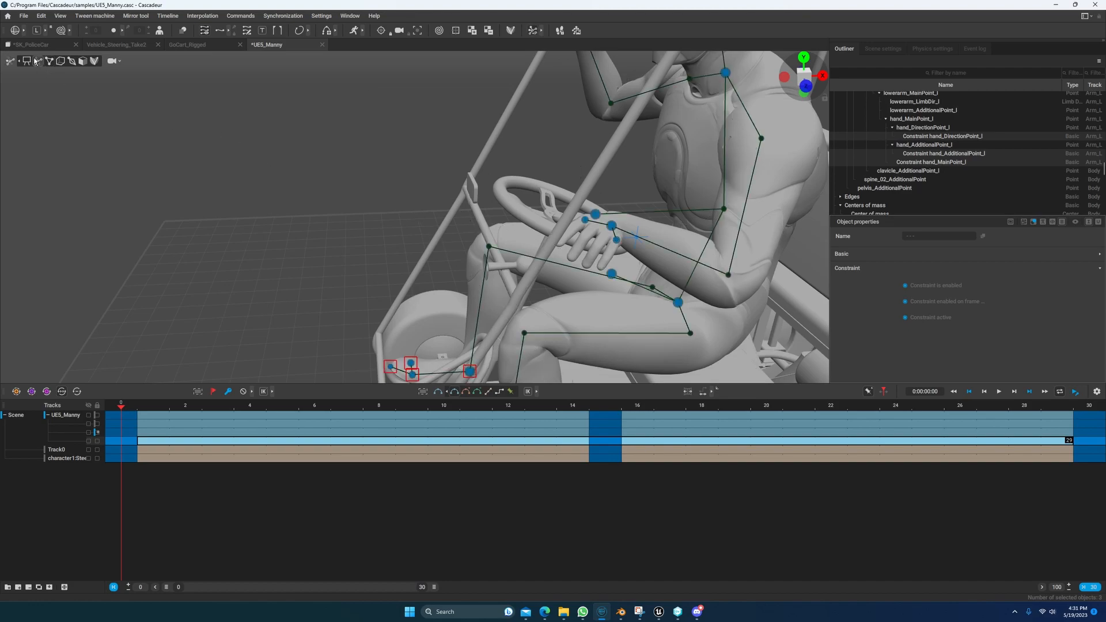
left_click_drag(437, 180, 566, 248, "alt")
middle_click_drag(566, 247, 567, 287, "alt")
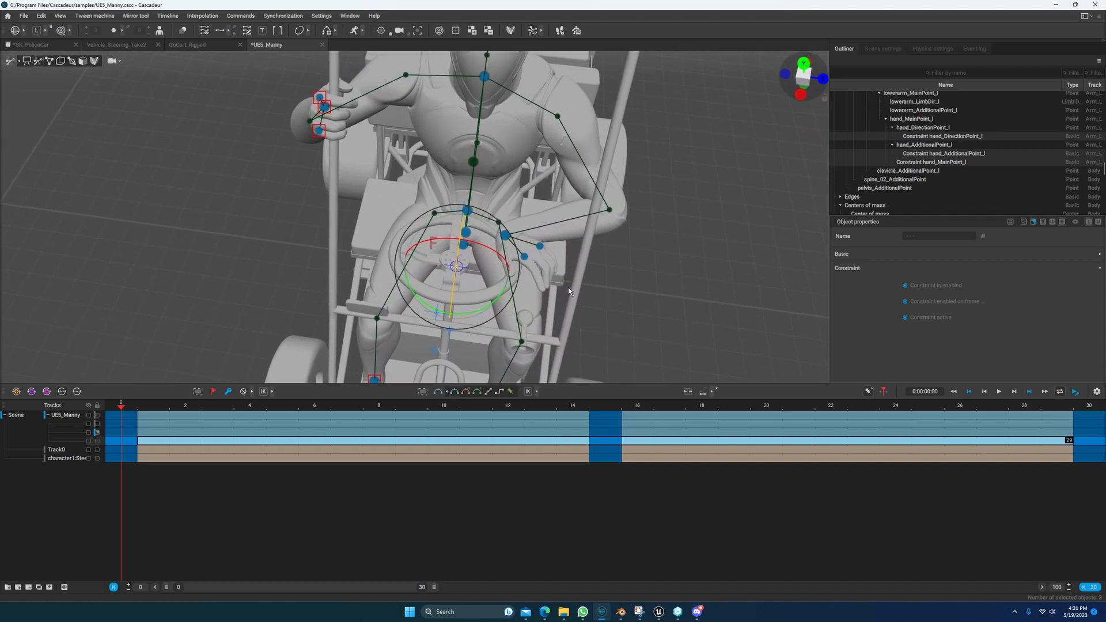
left_click(624, 285)
left_click_drag(624, 284, 565, 298, "alt")
scroll(565, 297, "up", 4)
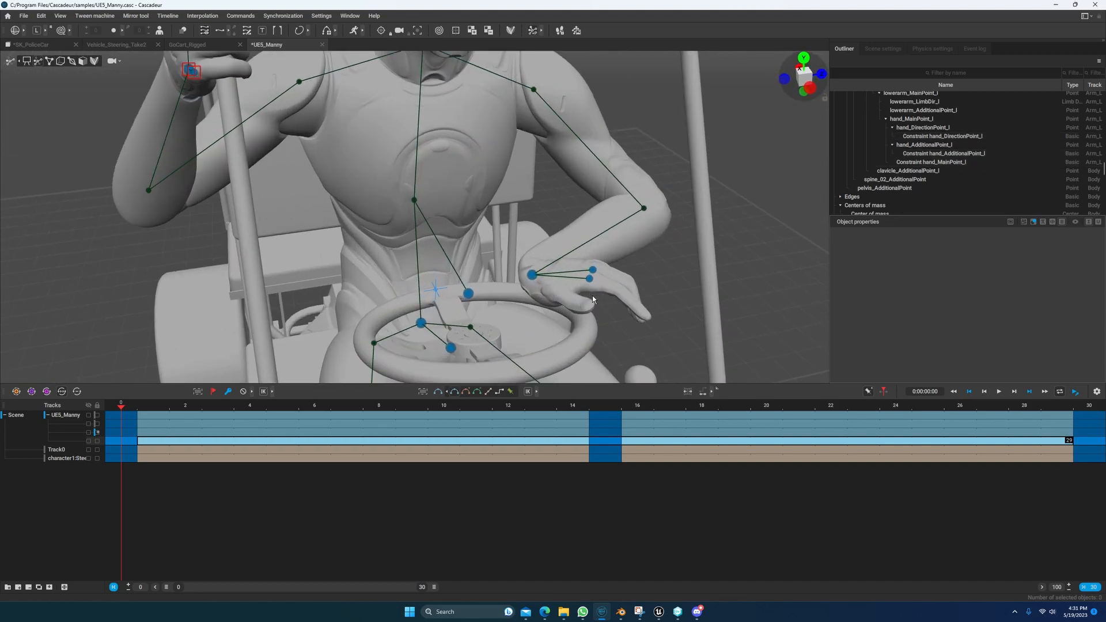
middle_click_drag(589, 293, 568, 247, "alt")
left_click_drag(568, 246, 572, 298, "alt")
middle_click_drag(563, 253, 557, 306, "alt")
left_click_drag(558, 309, 564, 293, "alt")
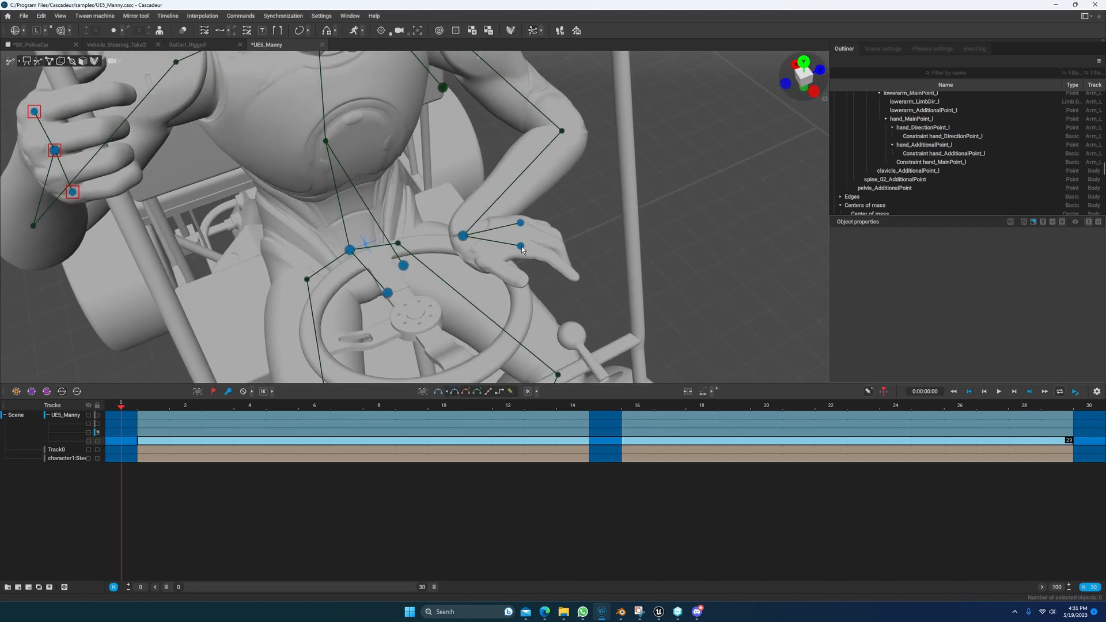
- Select the whole left hand, undo a trial rotation of it, and disable the manipulators' fixed rotation step
left_click(464, 236)
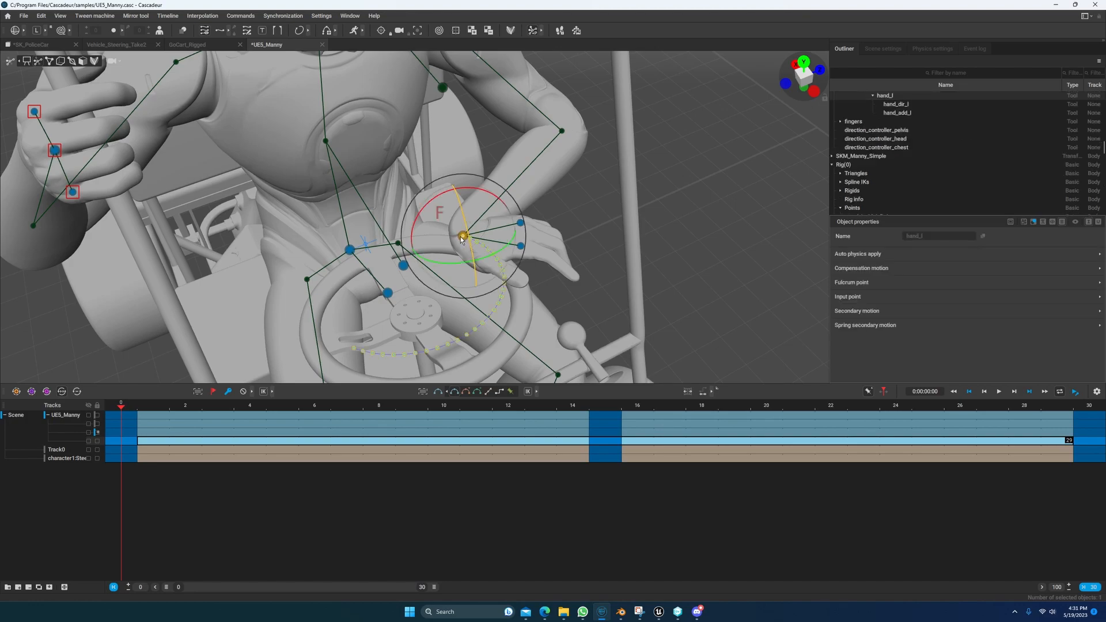
double_click(462, 239)
left_click_drag(489, 259, 476, 263)
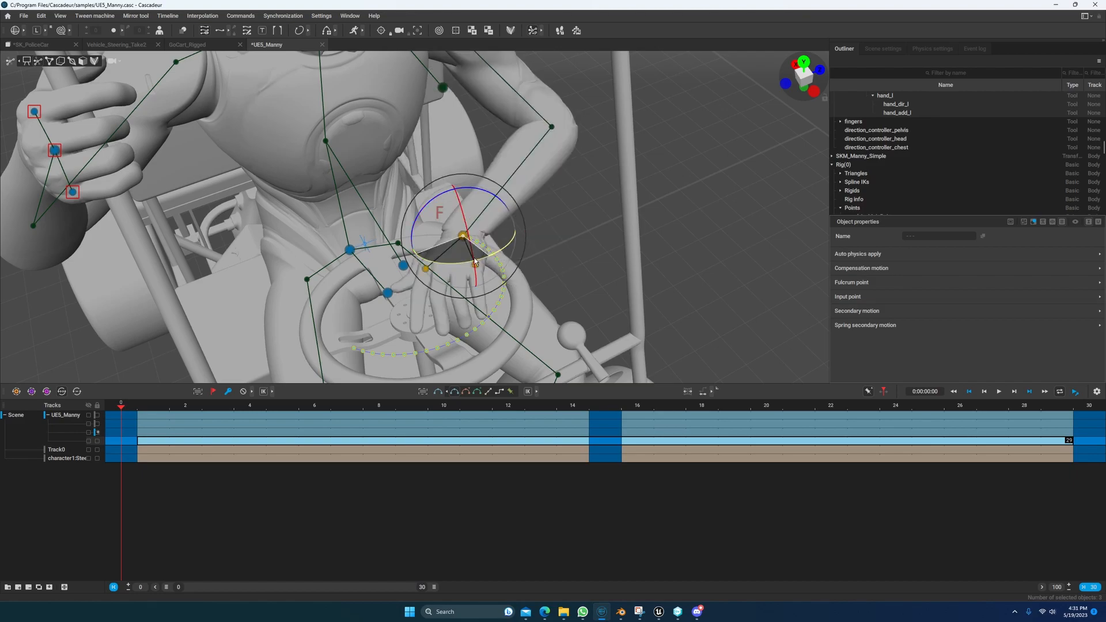
key("ctrl+z")
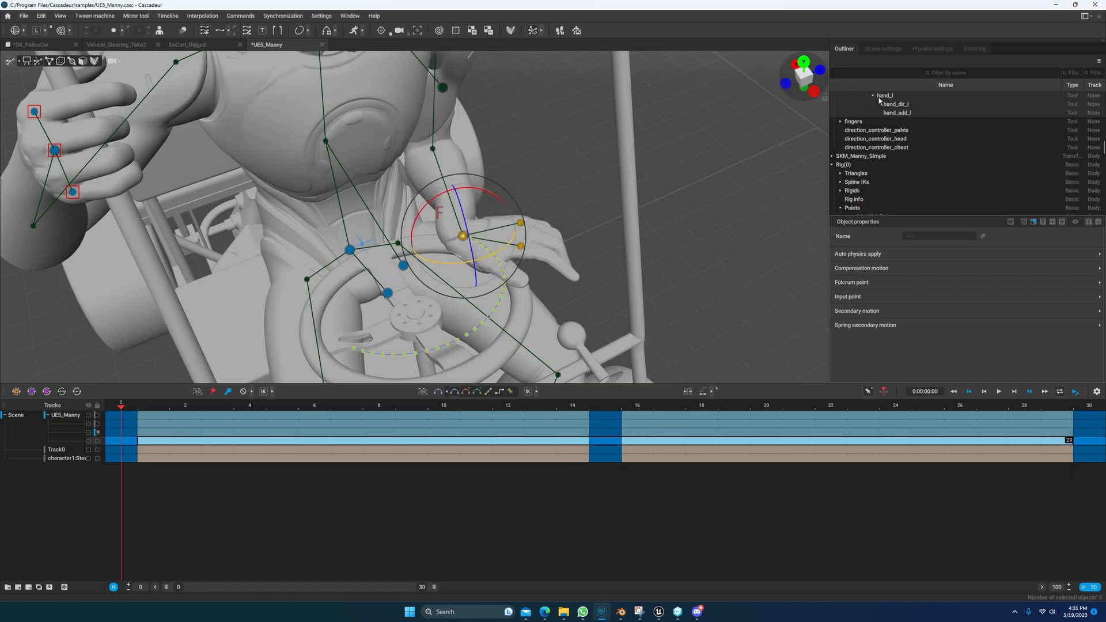
left_click(877, 49)
scroll(898, 167, "down", 2)
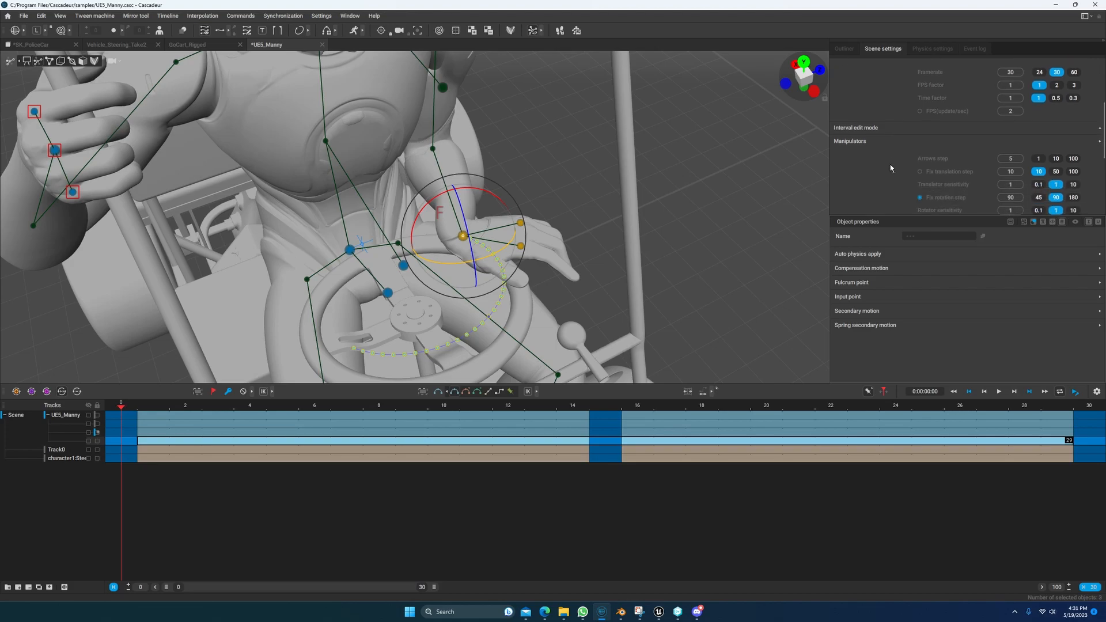
left_click(920, 166)
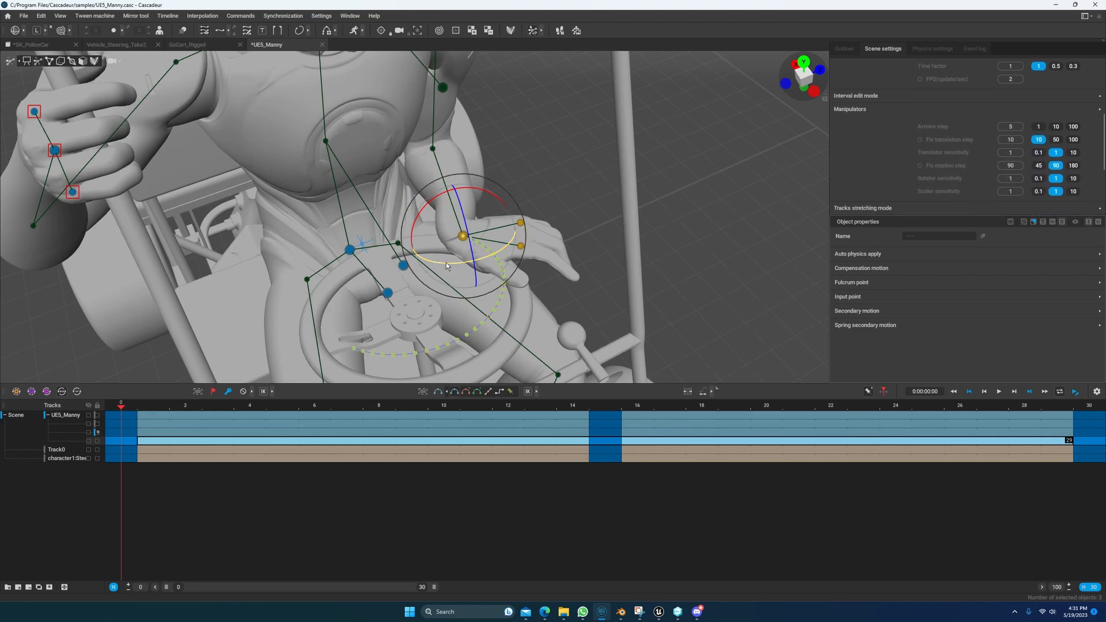
- Rotate the left hand freely at frame 0 so its fingers point inward across the steering wheel
left_click_drag(446, 262, 285, 245)
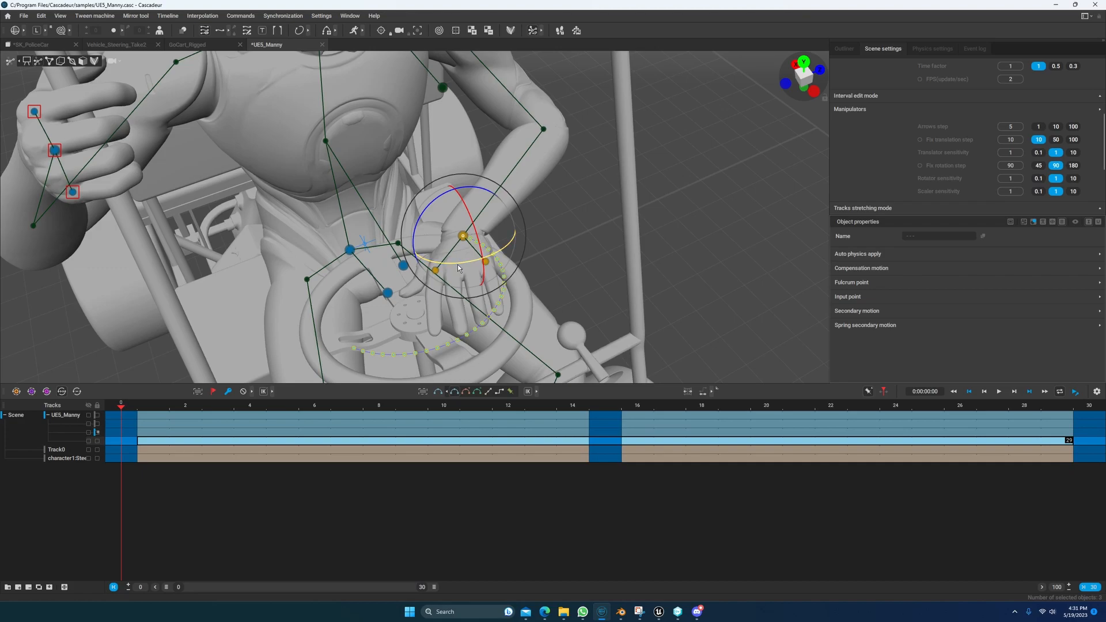
left_click_drag(457, 266, 436, 258)
left_click_drag(522, 299, 481, 263, "alt")
middle_click_drag(602, 321, 567, 244, "alt")
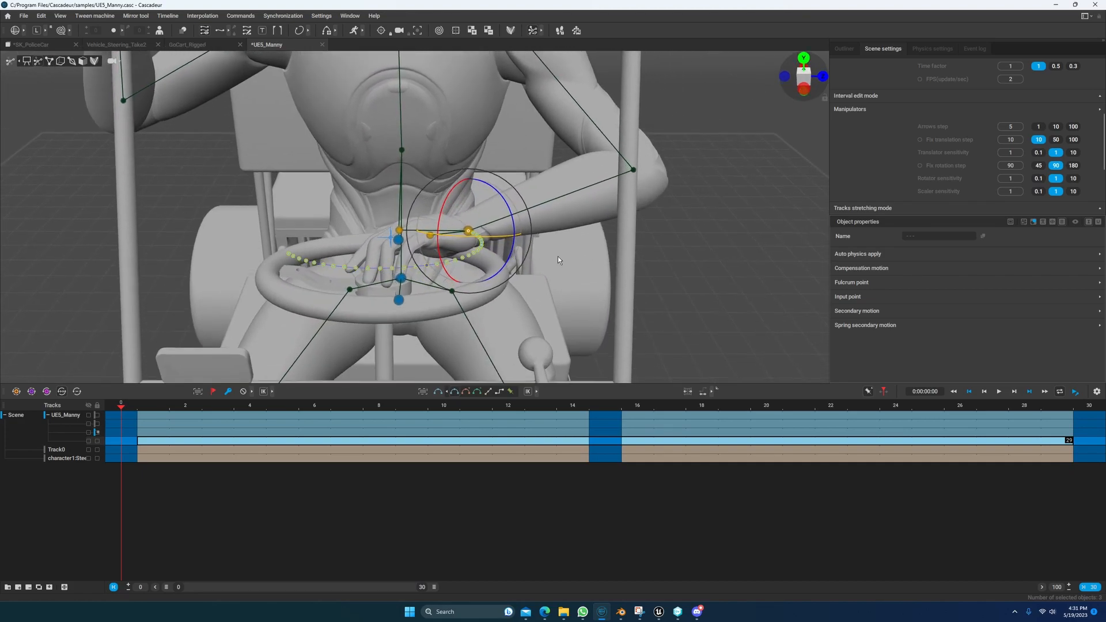
- Rotate the left hand at the steering wheel on frame 30 and scrub back to frame 0 to check the motion
left_click_drag(124, 409, 1089, 427)
left_click_drag(380, 276, 361, 299, "alt")
left_click_drag(300, 266, 362, 236)
left_click_drag(375, 285, 341, 279, "alt")
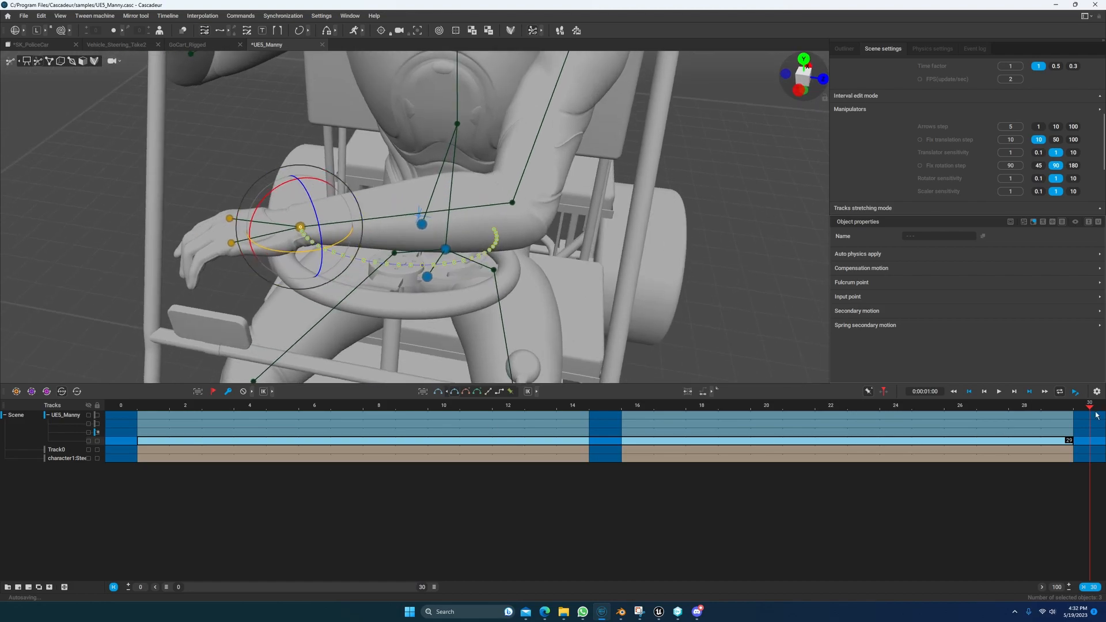
left_click_drag(1088, 410, 130, 393)
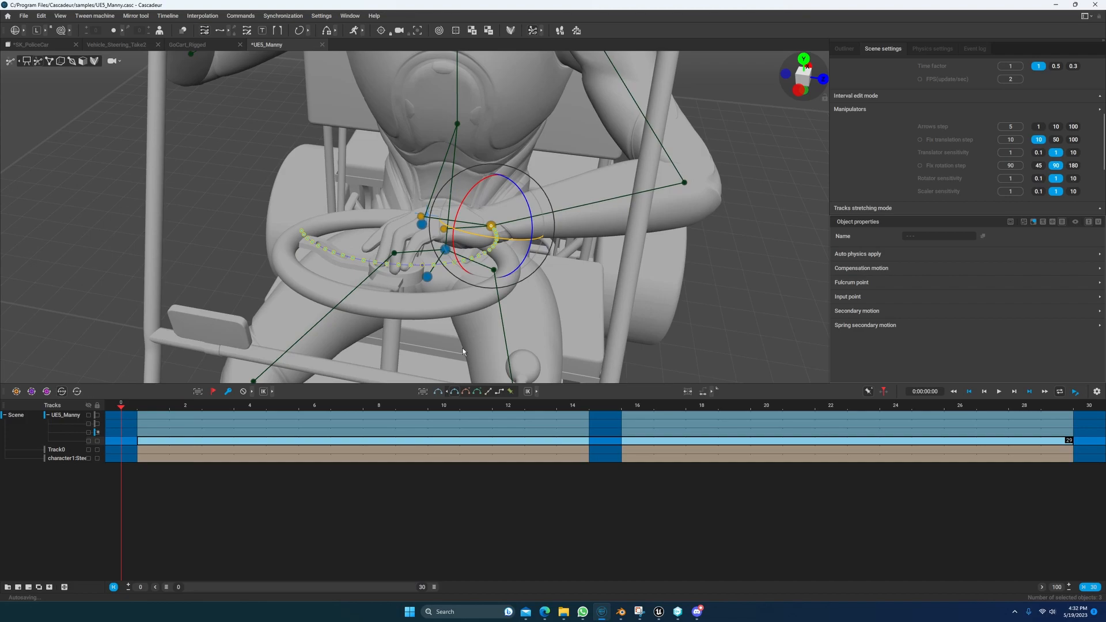
- Deactivate the driver's neck auto-posing controller at frame 0 so auto-posing drives it, and clear the selection
left_click_drag(632, 330, 594, 307, "alt")
scroll(602, 267, "down", 5)
left_click_drag(593, 264, 475, 316, "alt")
middle_click_drag(475, 317, 534, 319, "alt")
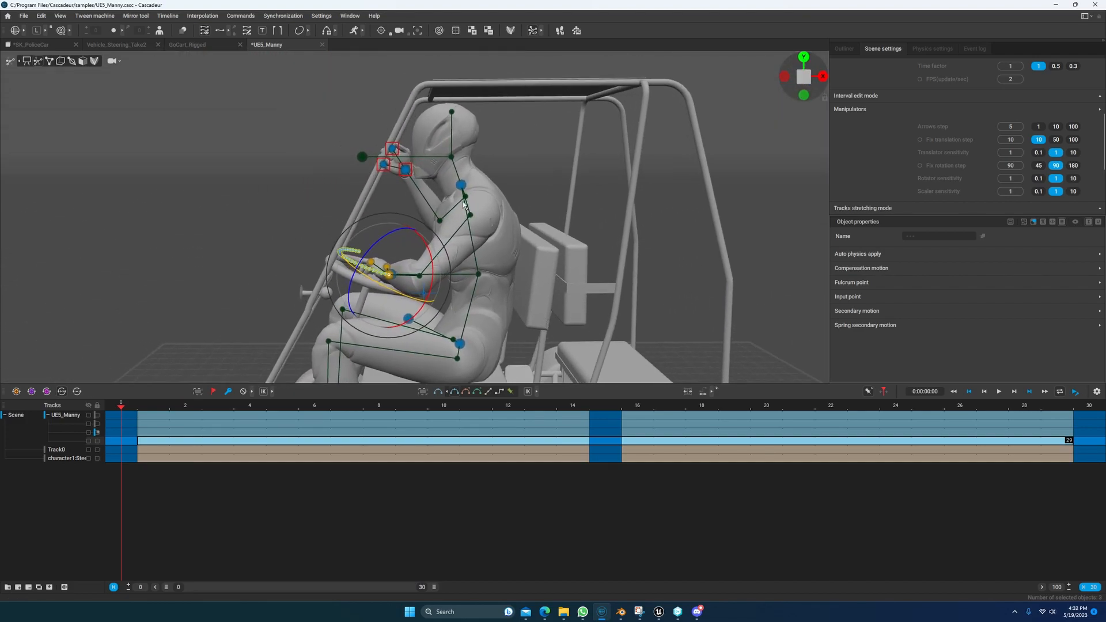
left_click(462, 188)
left_click_drag(462, 190, 482, 358, "alt")
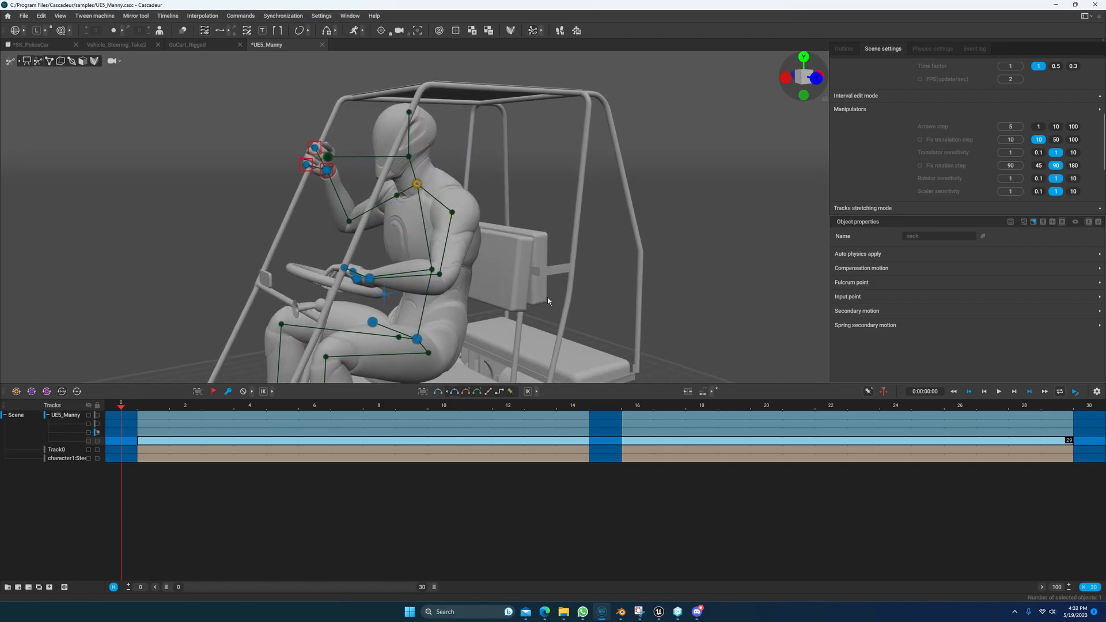
key("ctrl+z")
key("e")
left_click(539, 218)
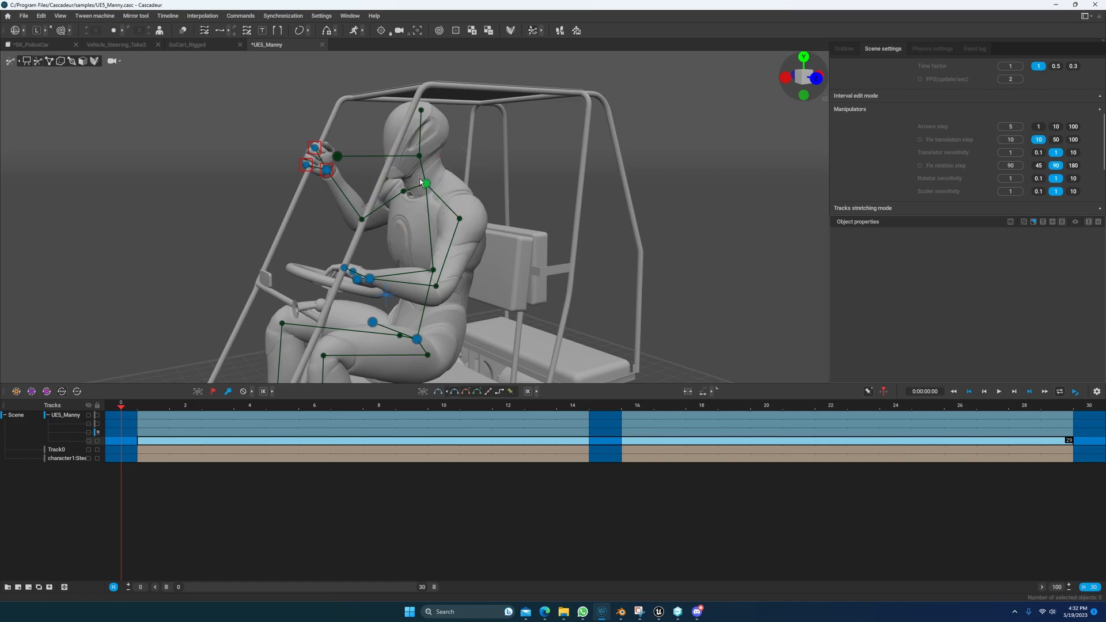
- Deactivate the neck auto-posing controller at frames 15 and 30 as well, and scrub the timeline to check the motion
left_click(605, 406)
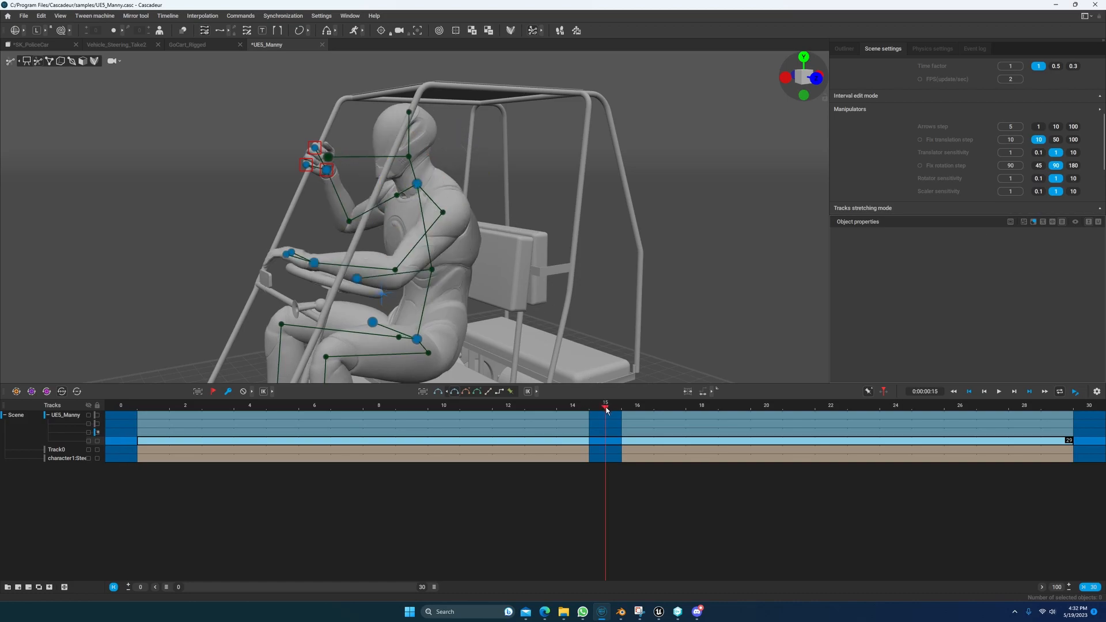
left_click(417, 184)
key("ctrl+v")
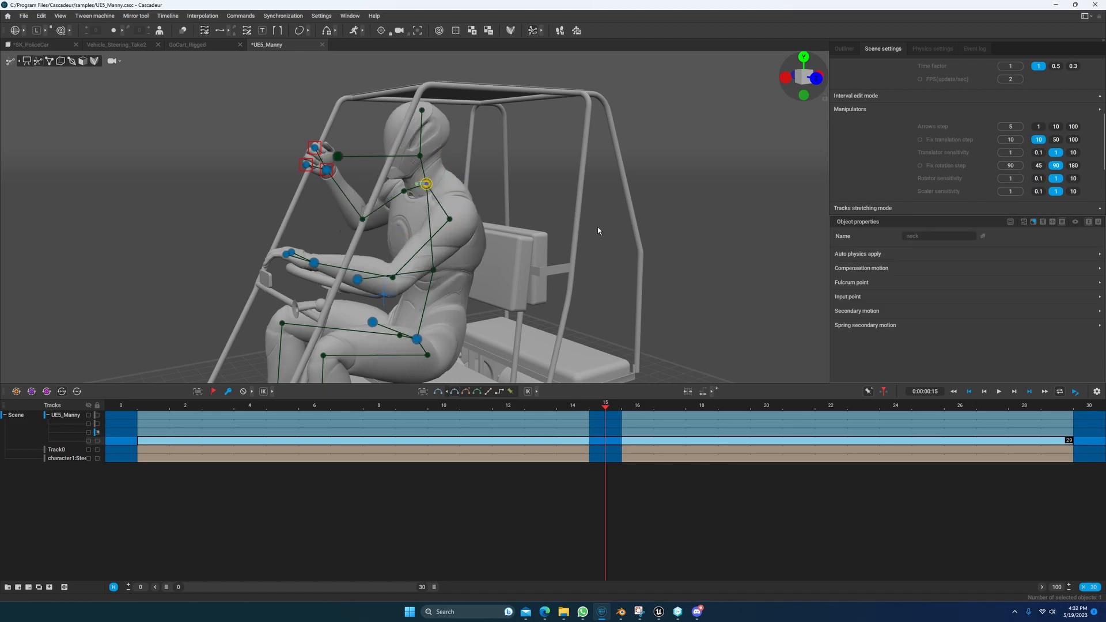
left_click(1082, 407)
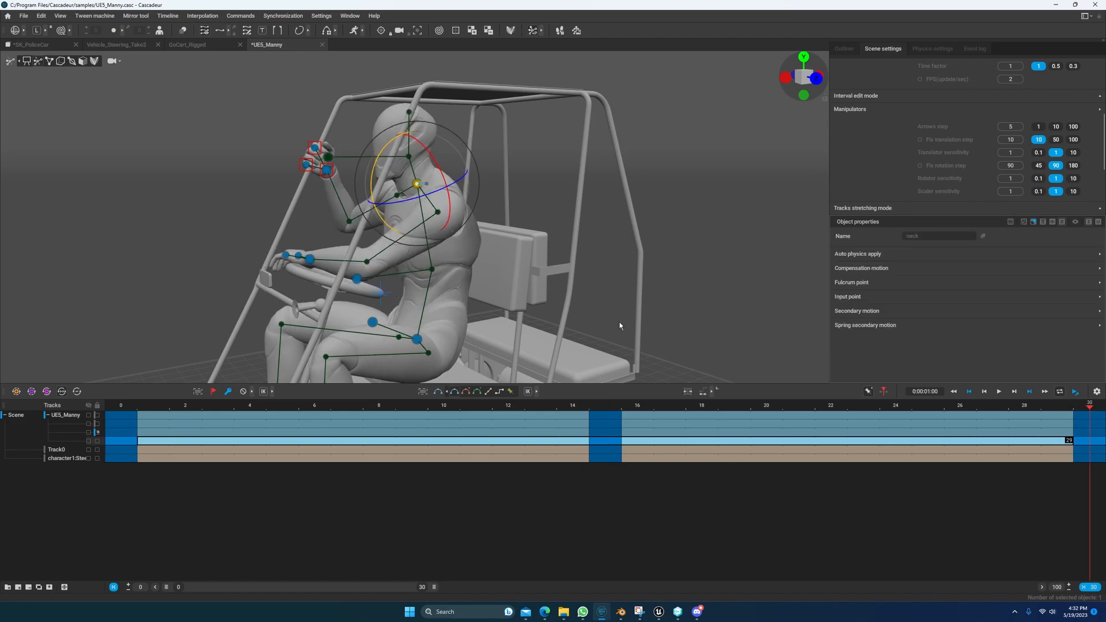
key("ctrl+v")
left_click(542, 214)
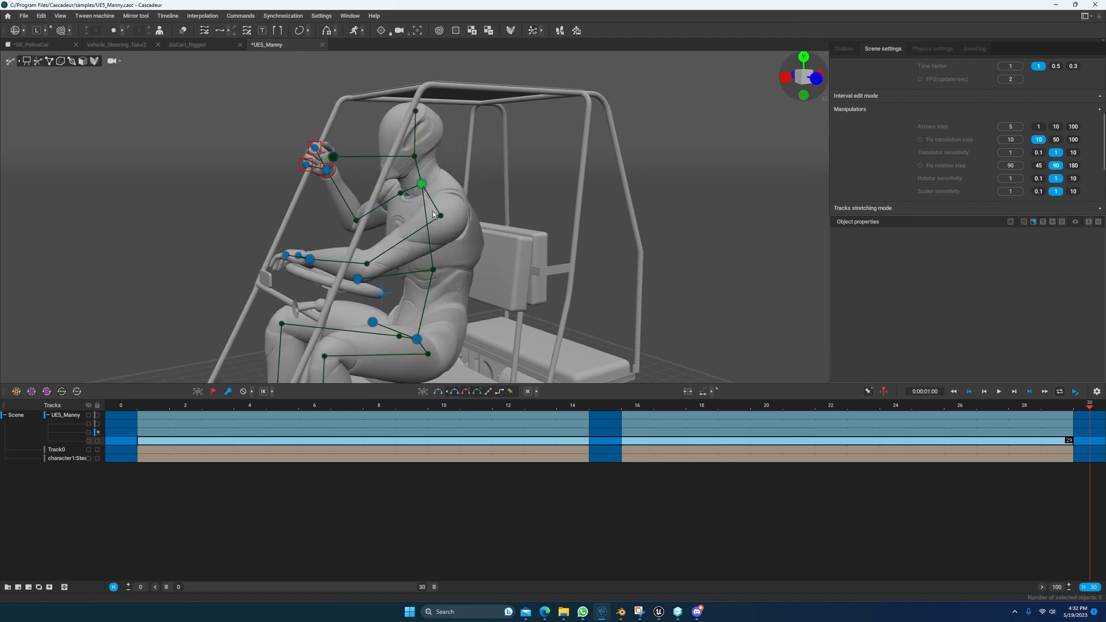
right_click_drag(509, 228, 511, 143)
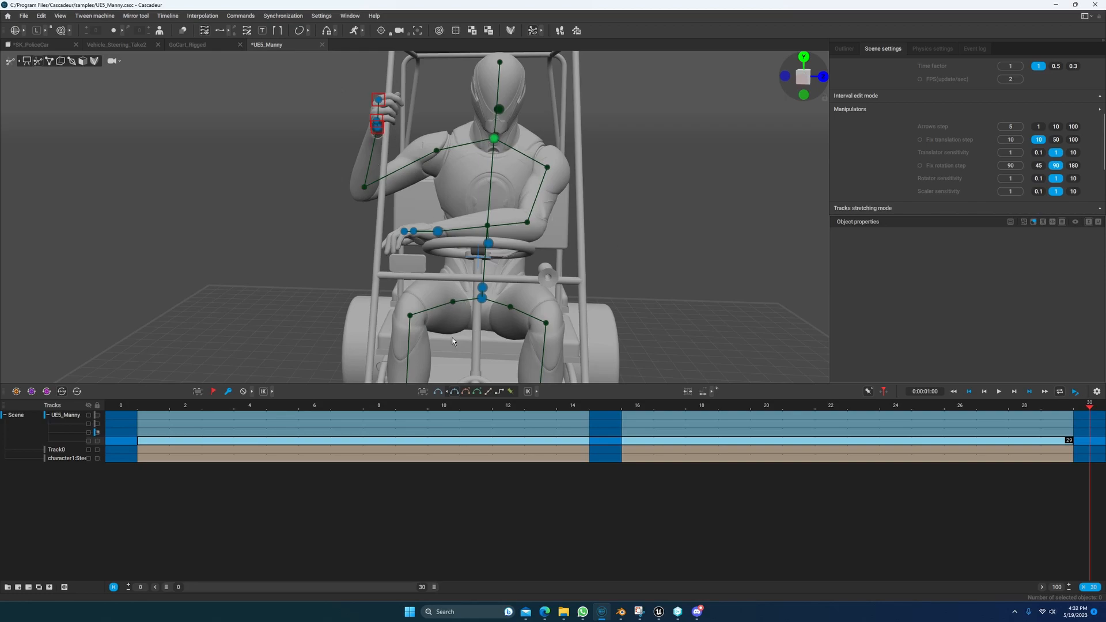
left_click_drag(121, 406, 1089, 426)
- Try deactivating the pelvis auto-posing controller at frame 30 and undo it
right_click_drag(754, 367, 435, 274)
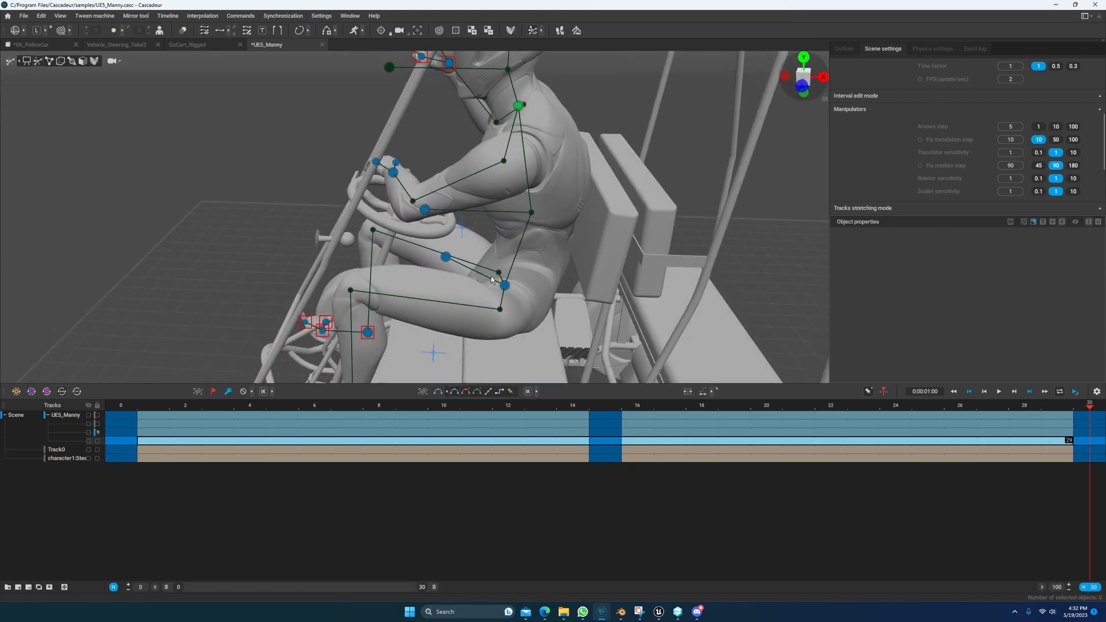
left_click(507, 286)
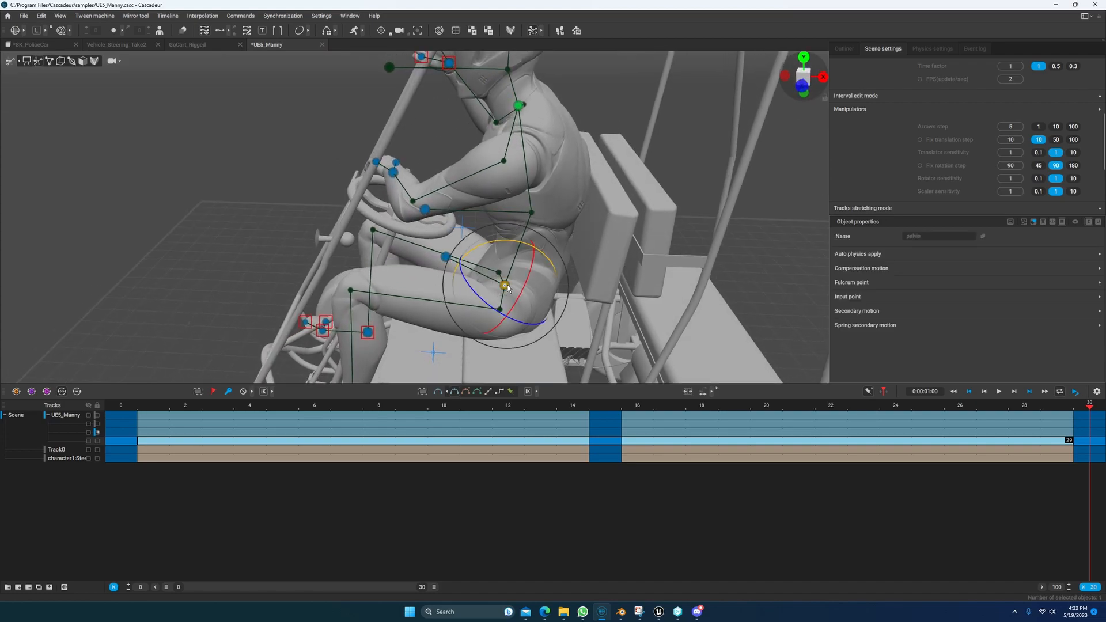
key("ctrl+v")
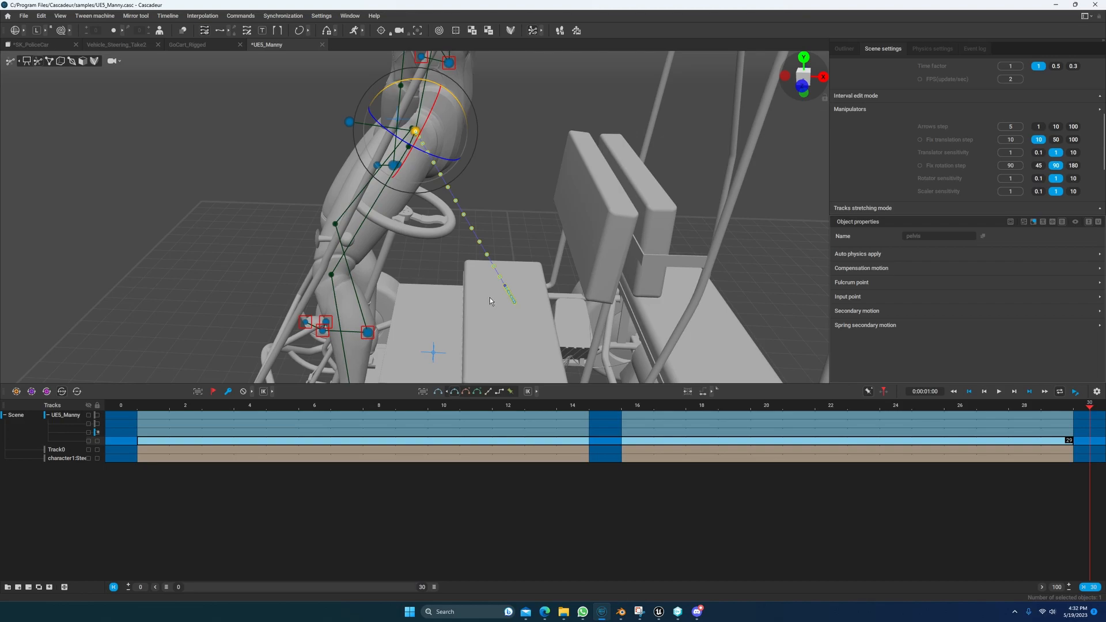
key("ctrl+z")
- Deactivate the pelvis direction controller on the keyframes at frames 30, 0 and 15, and clear the selection
left_click(438, 275)
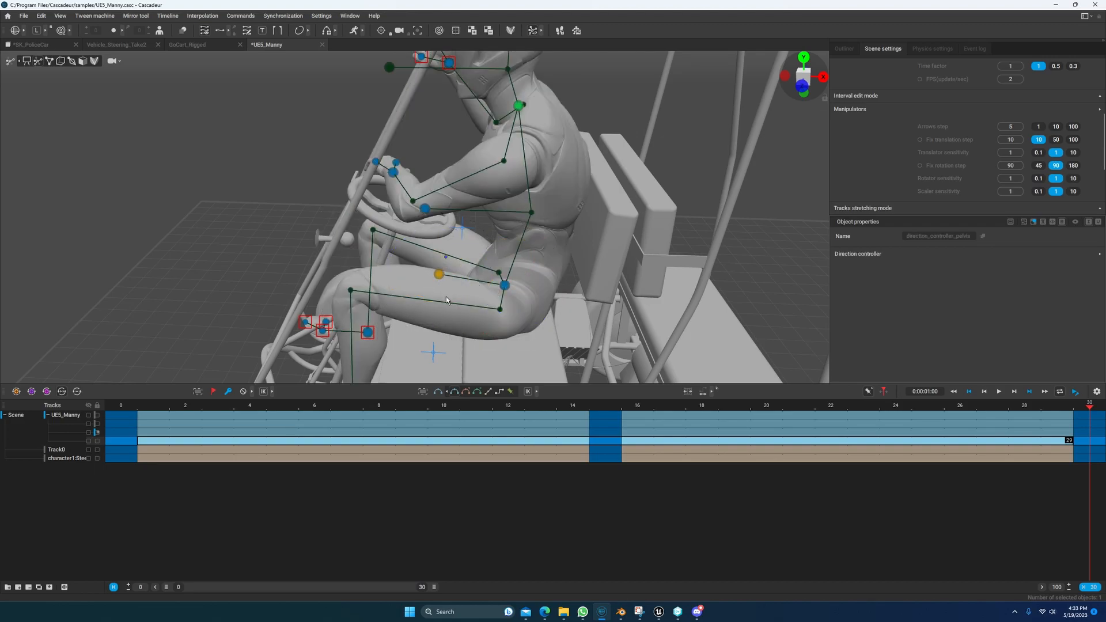
key("ctrl+v")
middle_click_drag(562, 332, 578, 299)
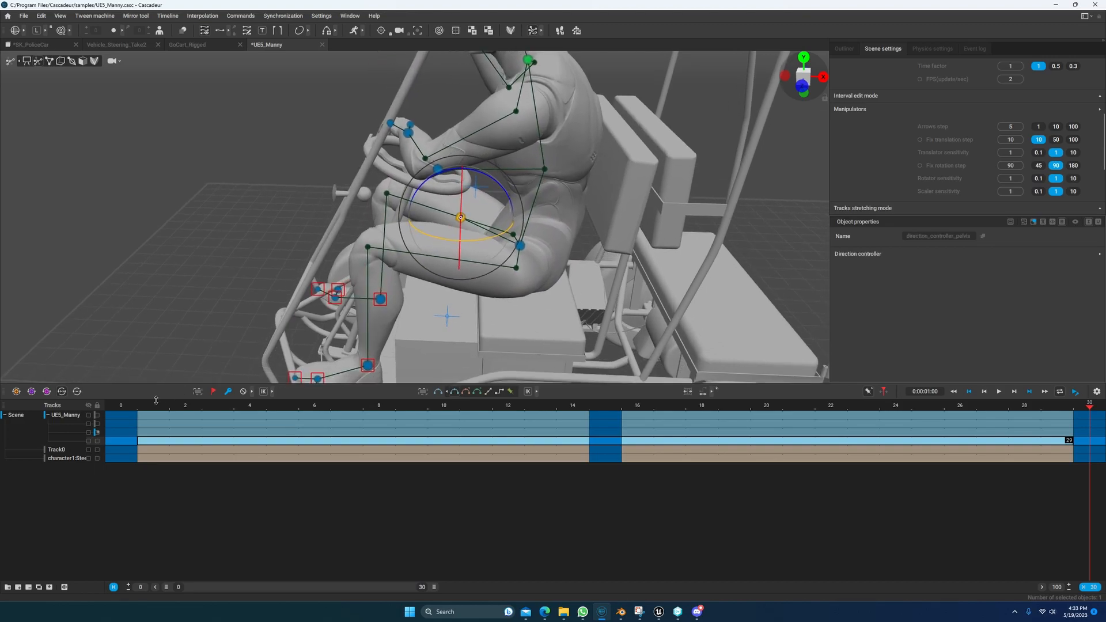
left_click(130, 408)
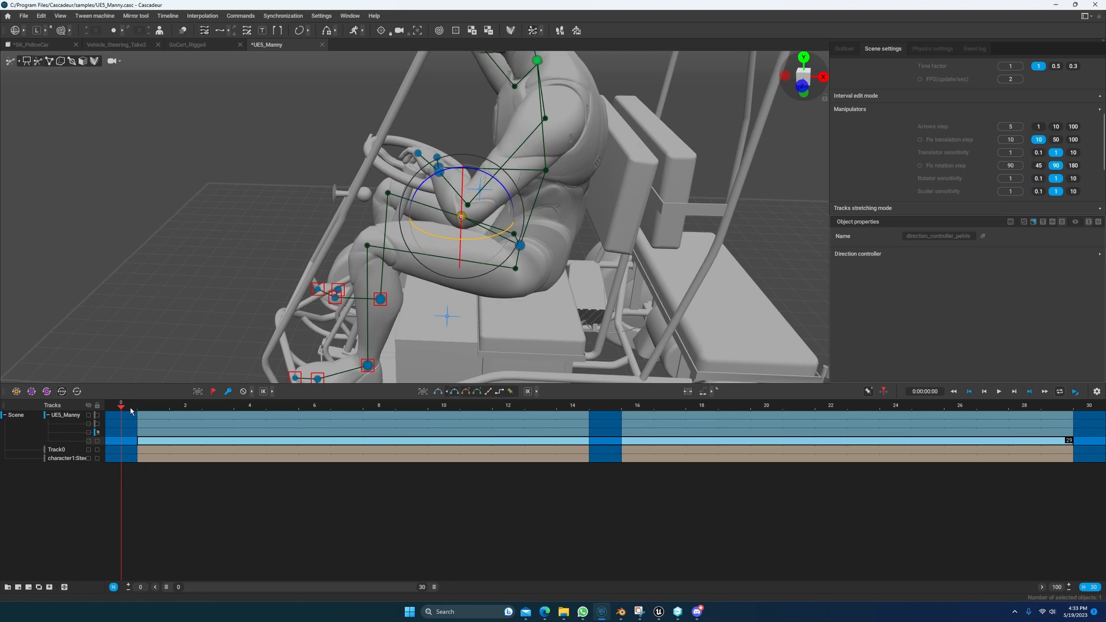
left_click(605, 405)
right_click_drag(565, 369, 499, 278)
middle_click_drag(552, 211, 542, 256)
left_click(546, 258)
right_click_drag(510, 296, 449, 288)
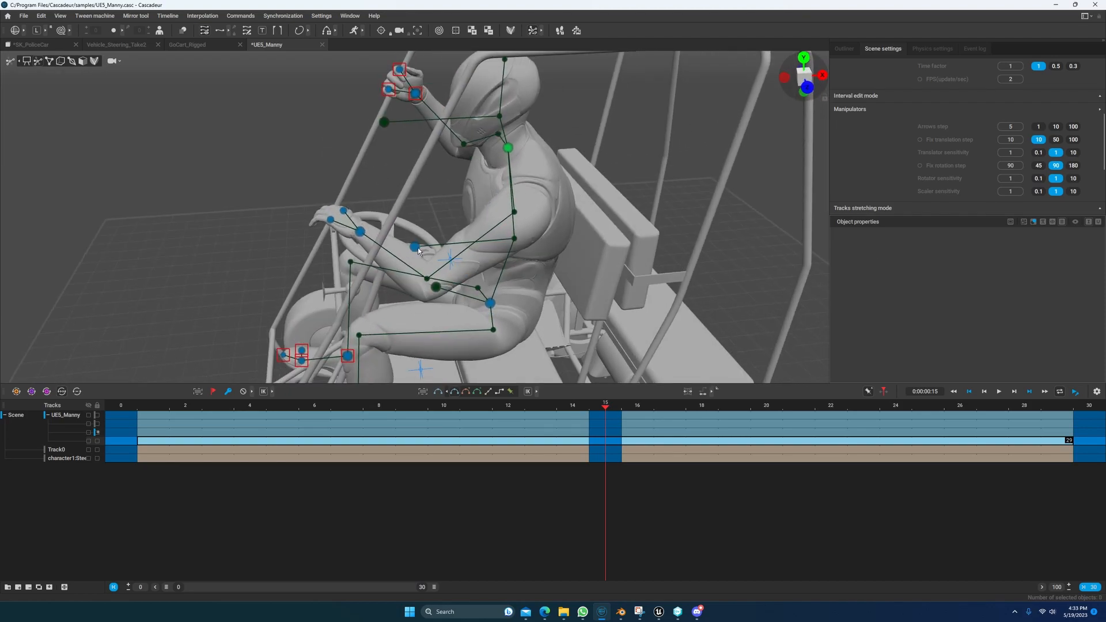
- Try deactivating the chest direction controller at frames 15, 30 and 0, and scrub through the motion from the front
left_click(416, 247)
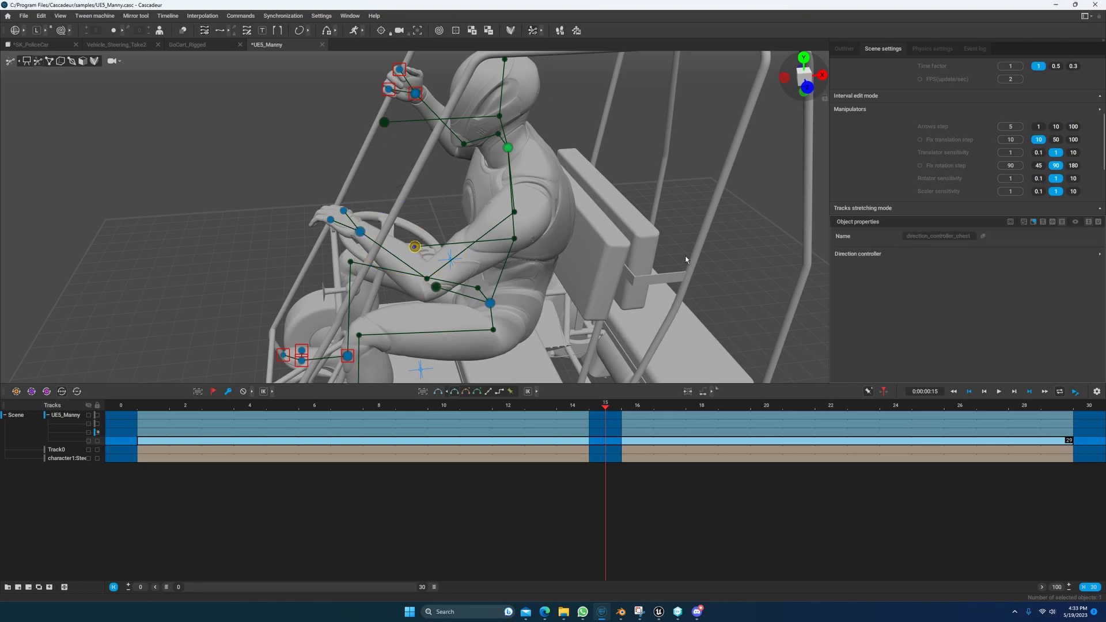
left_click_drag(613, 274, 618, 274)
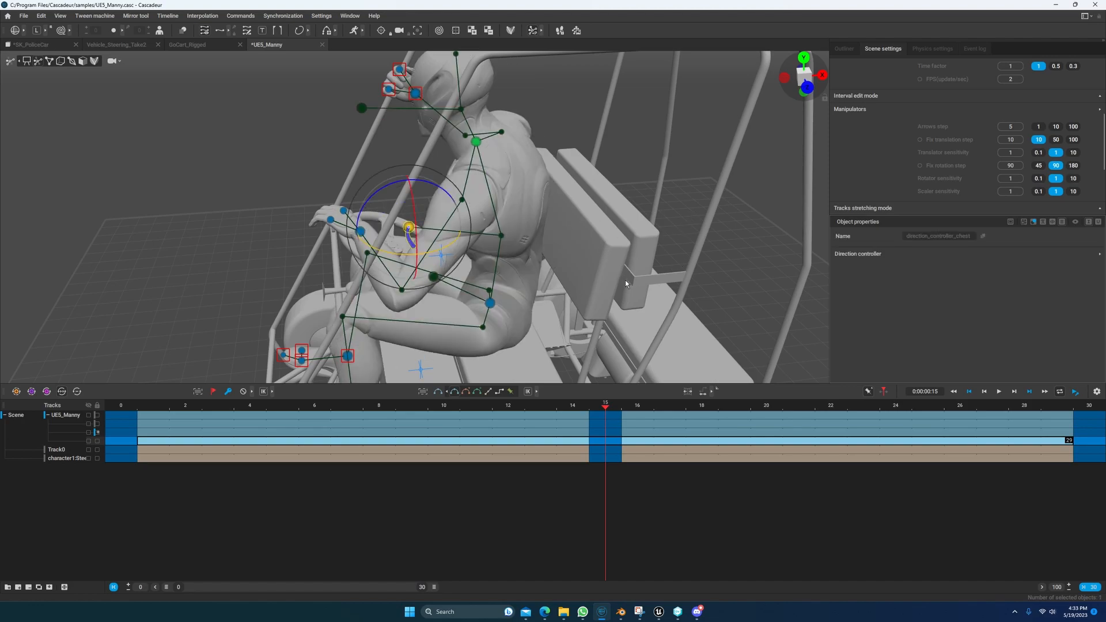
left_click(1081, 420)
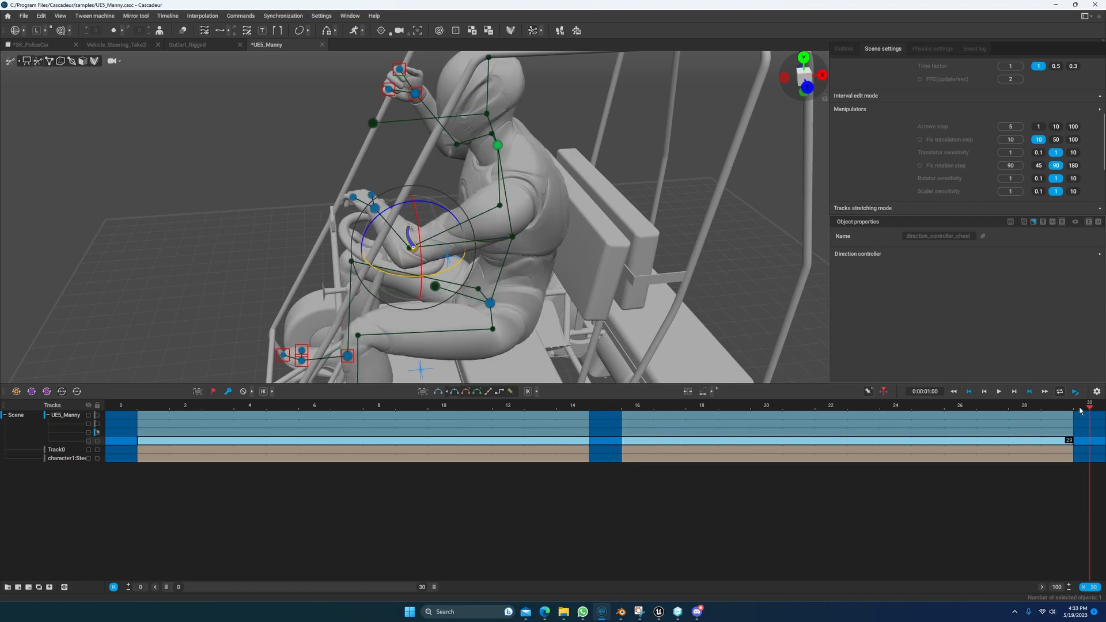
left_click(130, 408)
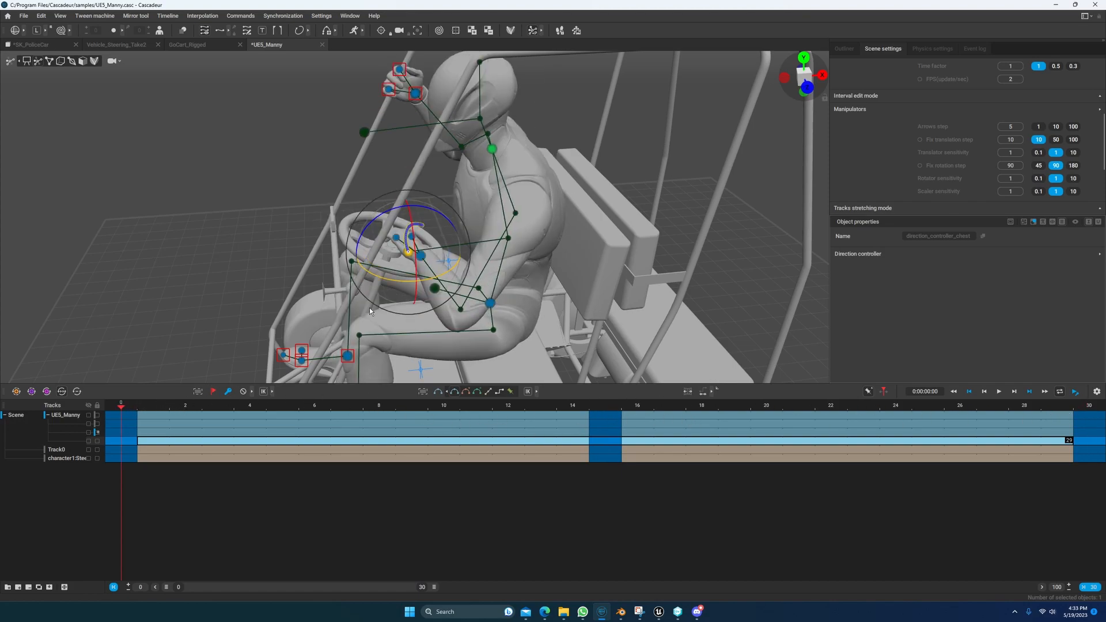
left_click_drag(369, 308, 555, 302, "alt")
left_click_drag(119, 409, 1089, 407)
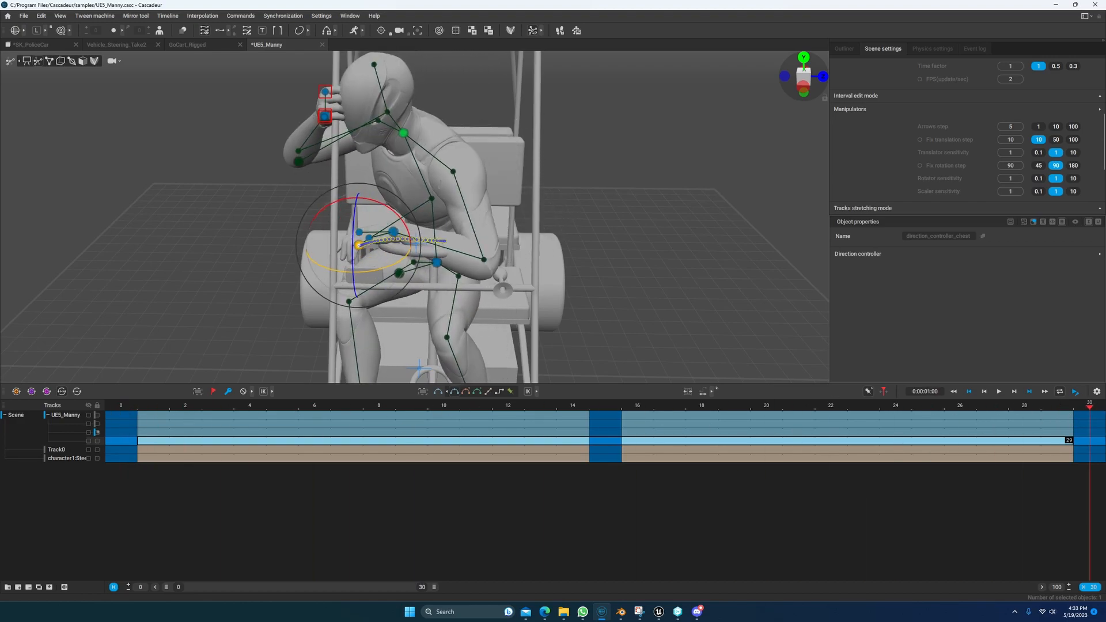
- Undo the chest direction controller changes on all three keyframes and clear the selection
key("ctrl+z")
key("ctrl+z")
key("ctrl+z")
key("ctrl+z")
key("ctrl+z")
key("ctrl+z")
left_click(751, 332)
- Scrub through the steering animation from the front and the side to check the body's motion, ending at frame 0
left_click_drag(600, 408, 1098, 473)
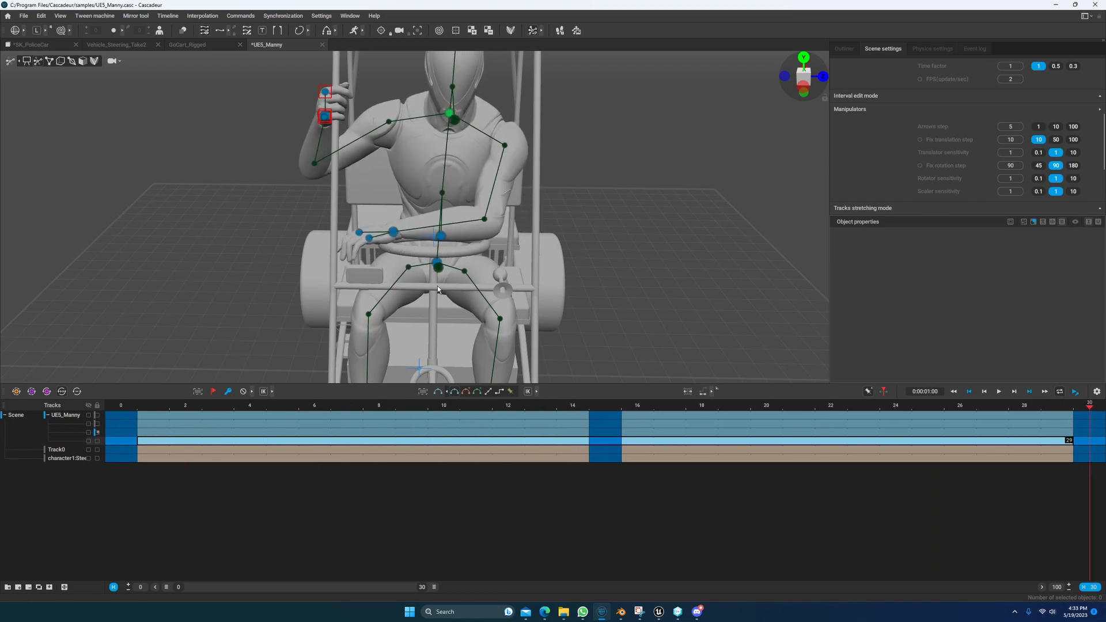
left_click_drag(497, 286, 401, 290, "alt")
middle_click_drag(516, 348, 467, 271, "alt")
scroll(476, 287, "down", 3)
left_click_drag(477, 286, 414, 271, "alt")
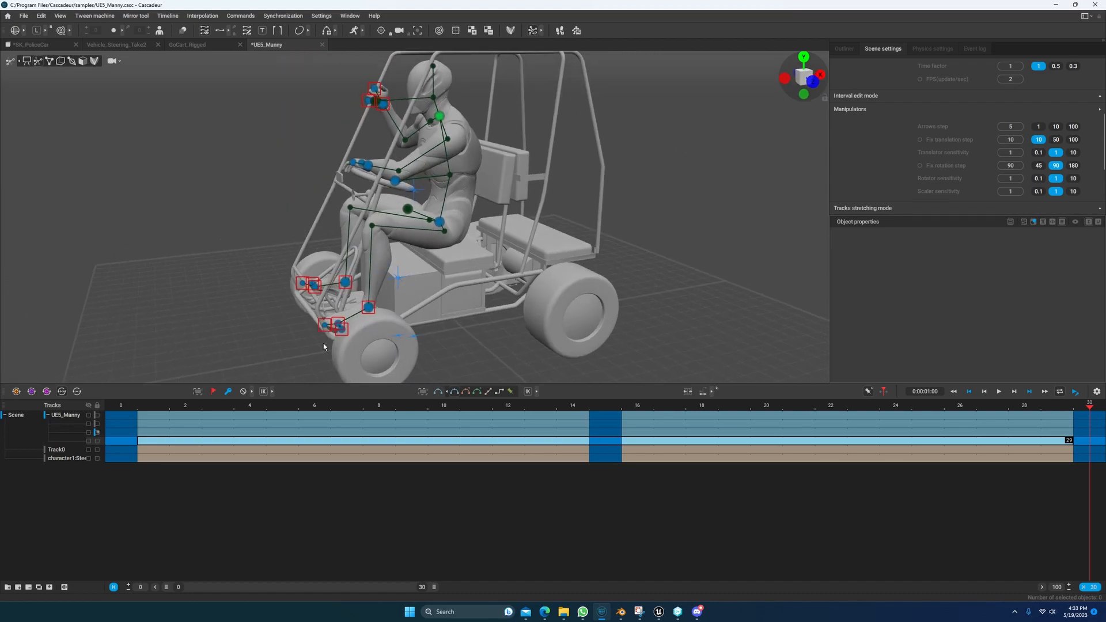
scroll(489, 300, "up", 2)
middle_click_drag(490, 300, 495, 317, "alt")
left_click_drag(154, 408, 379, 408)
left_click_drag(314, 448, 121, 452)
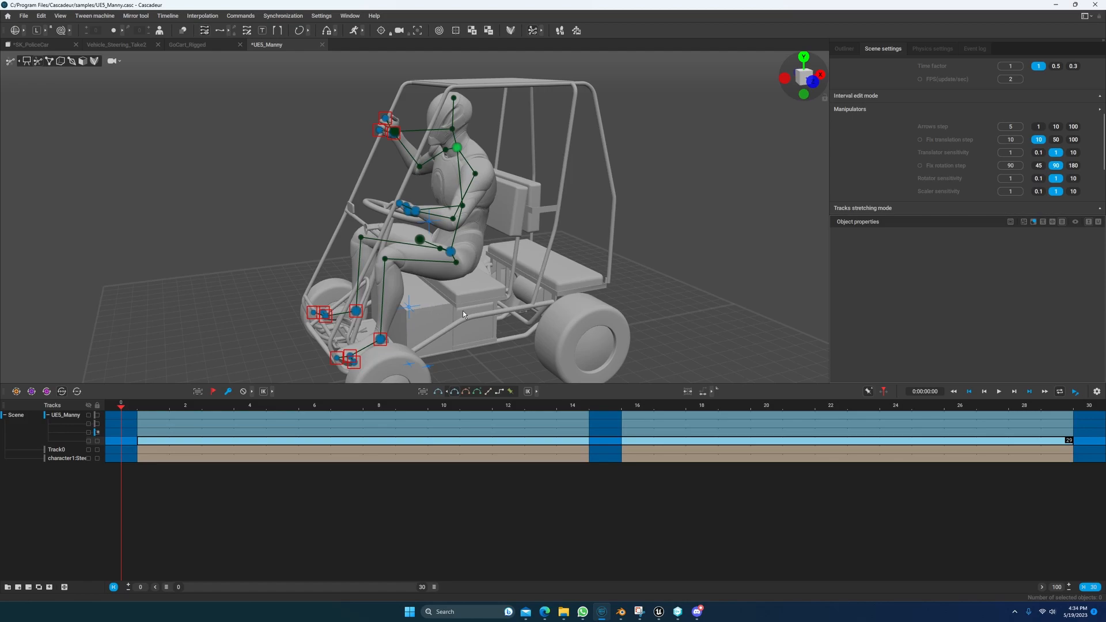
- Examine the driver's seated pose and the hand on the steering wheel at frame 0 from several angles
middle_click_drag(502, 326, 516, 309, "alt")
left_click_drag(516, 309, 444, 266, "alt")
right_click_drag(443, 267, 599, 304, "alt")
left_click_drag(599, 304, 468, 254, "alt")
middle_click_drag(468, 257, 466, 296, "alt")
scroll(468, 159, "down", 5)
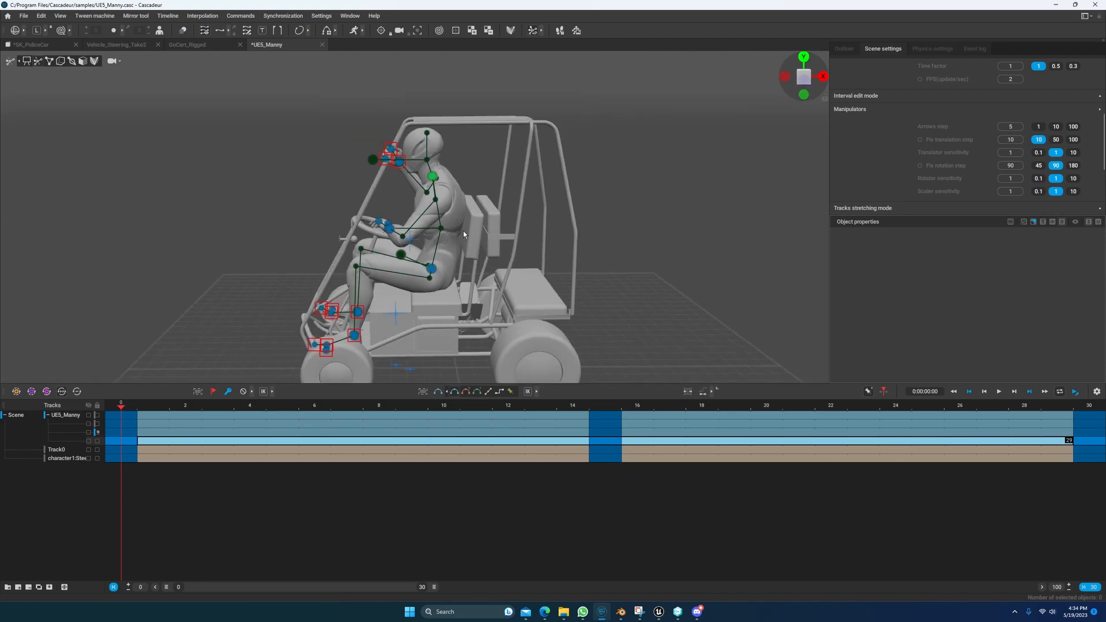
middle_click_drag(451, 252, 450, 222, "alt")
scroll(449, 223, "up", 3)
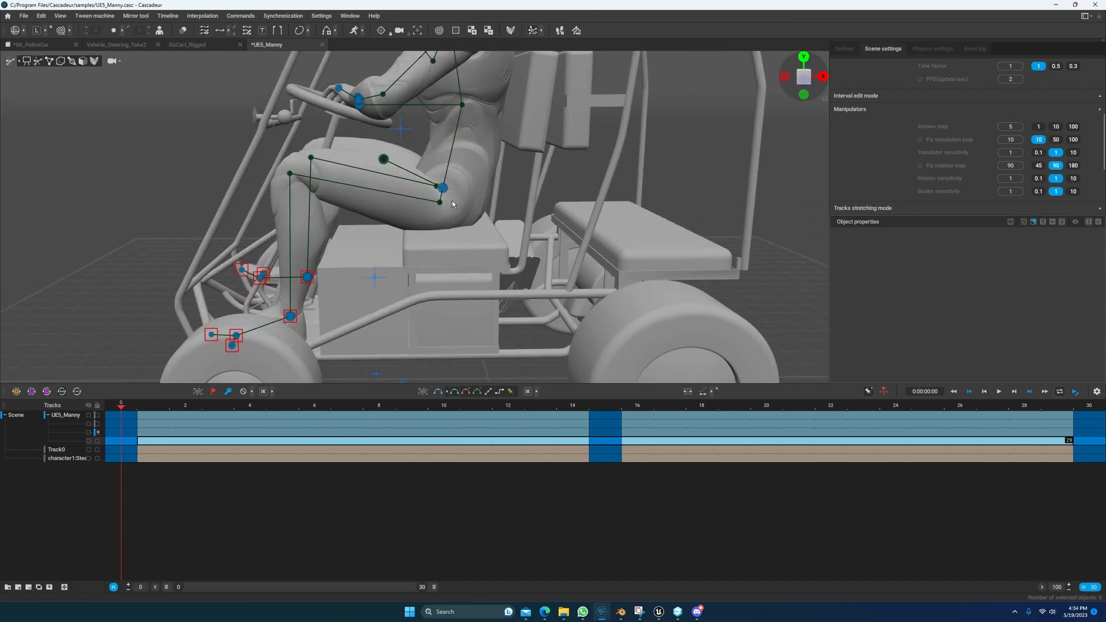
middle_click_drag(457, 170, 457, 240, "alt")
left_click_drag(467, 222, 503, 233, "alt")
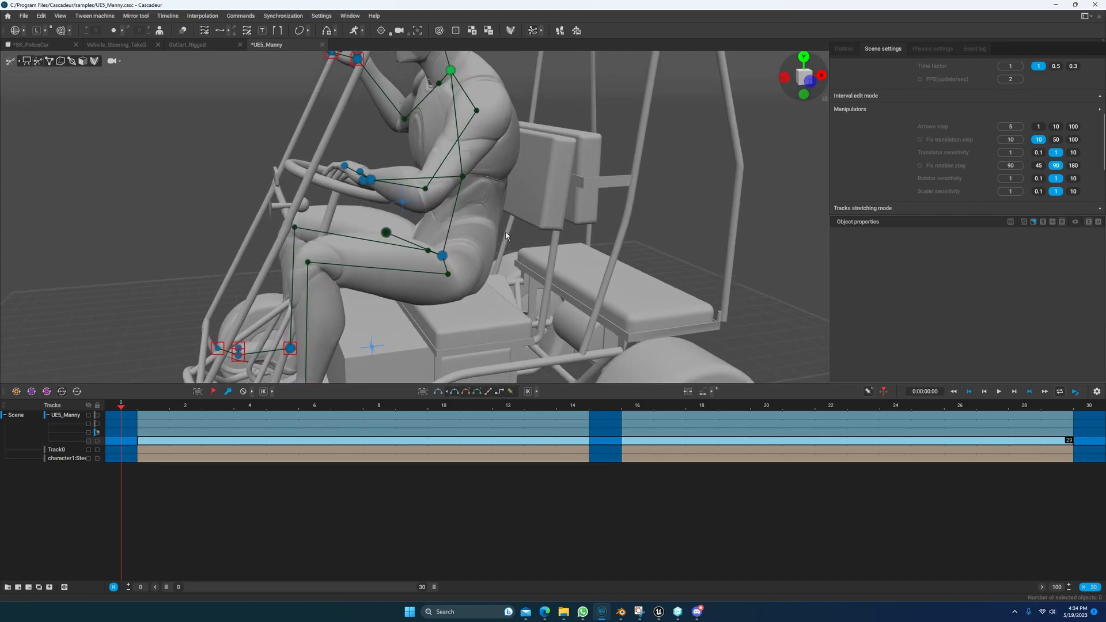
middle_click_drag(475, 216, 473, 226, "alt")
left_click_drag(473, 230, 550, 275, "alt")
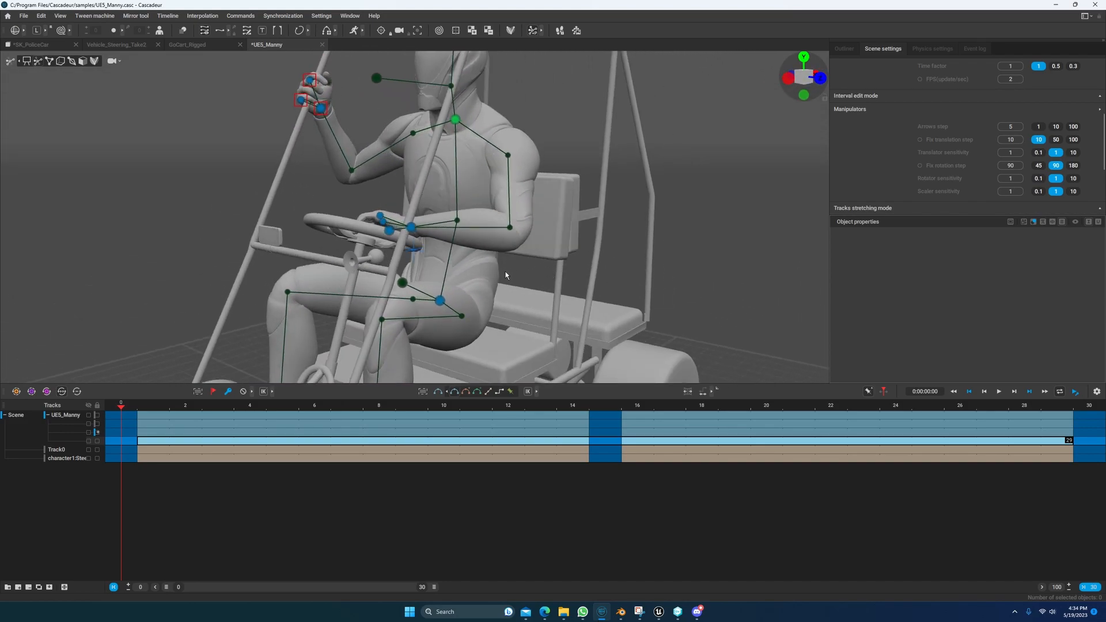
middle_click_drag(483, 210, 485, 229, "alt")
left_click_drag(485, 229, 444, 285, "alt")
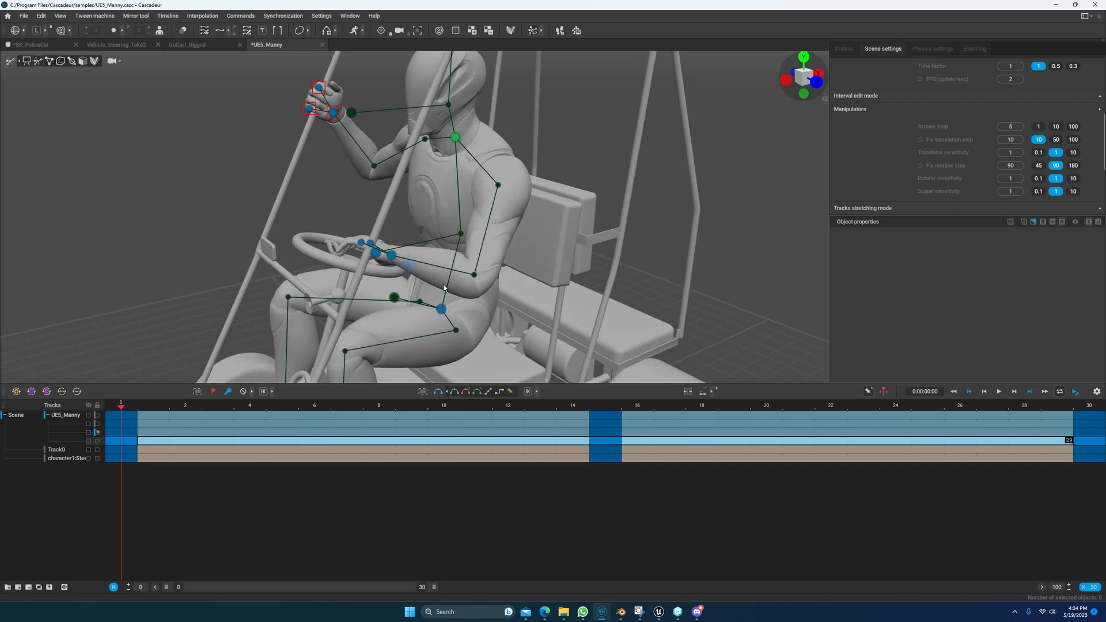